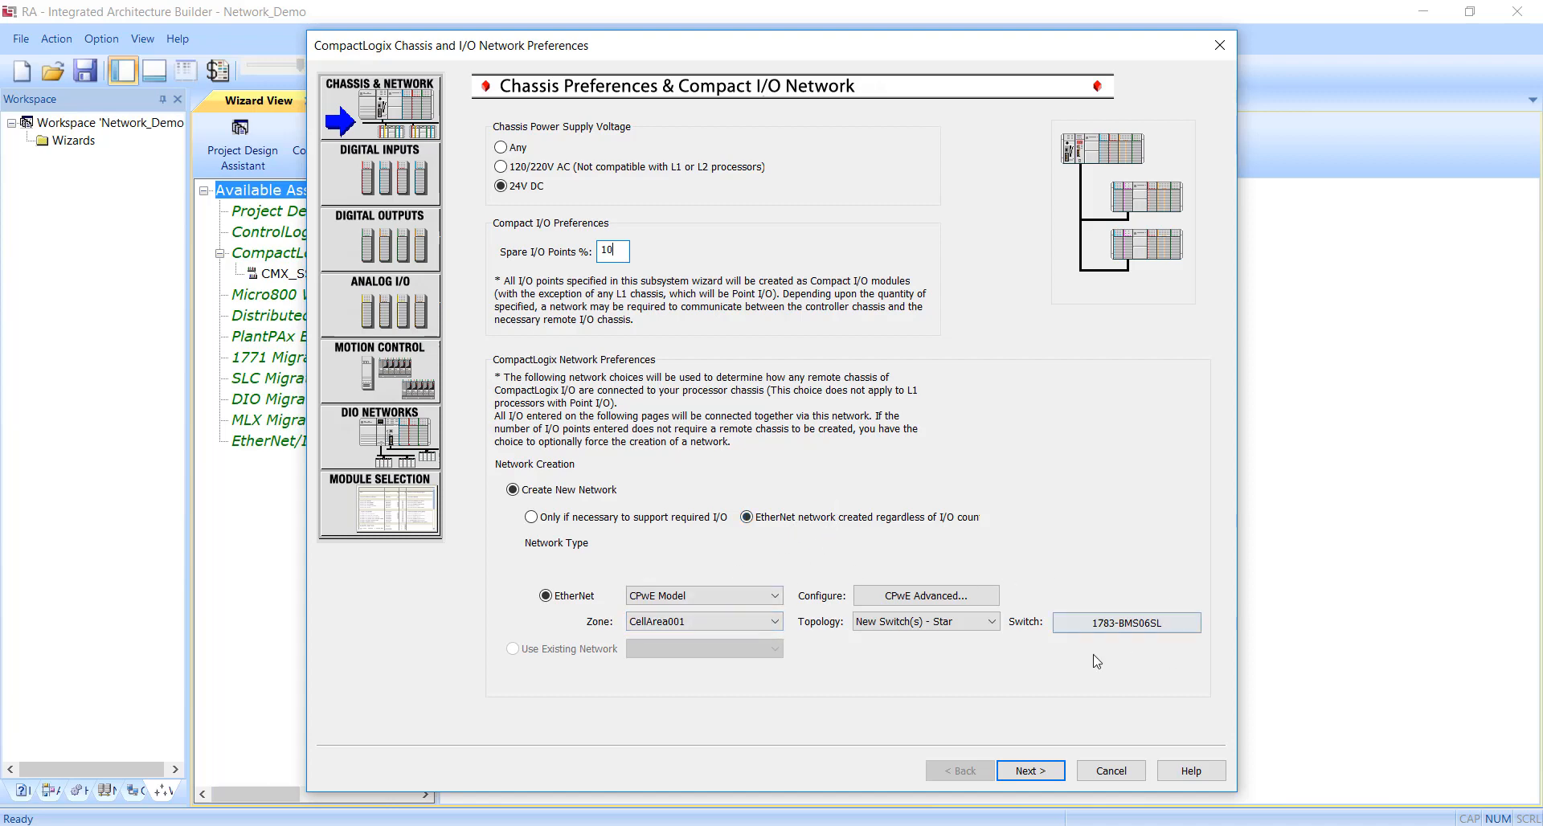
Set the EtherNet network to the Freeform Model with a New Device Level Ring topology and proceed to the digital inputs.
{"action": "left_click", "coordinate": [752, 596]}
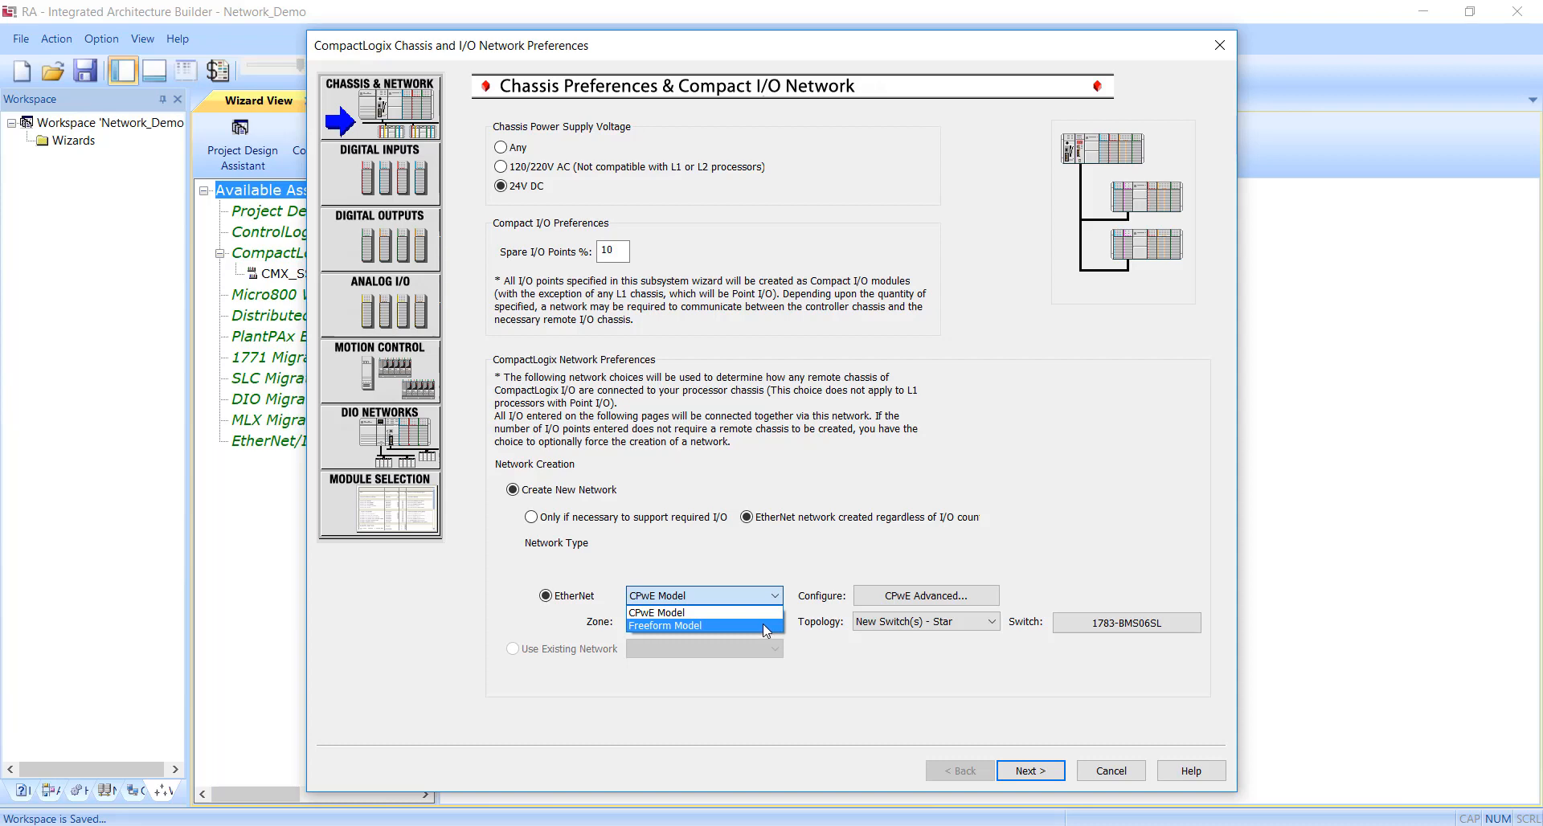
{"action": "left_click", "coordinate": [766, 627]}
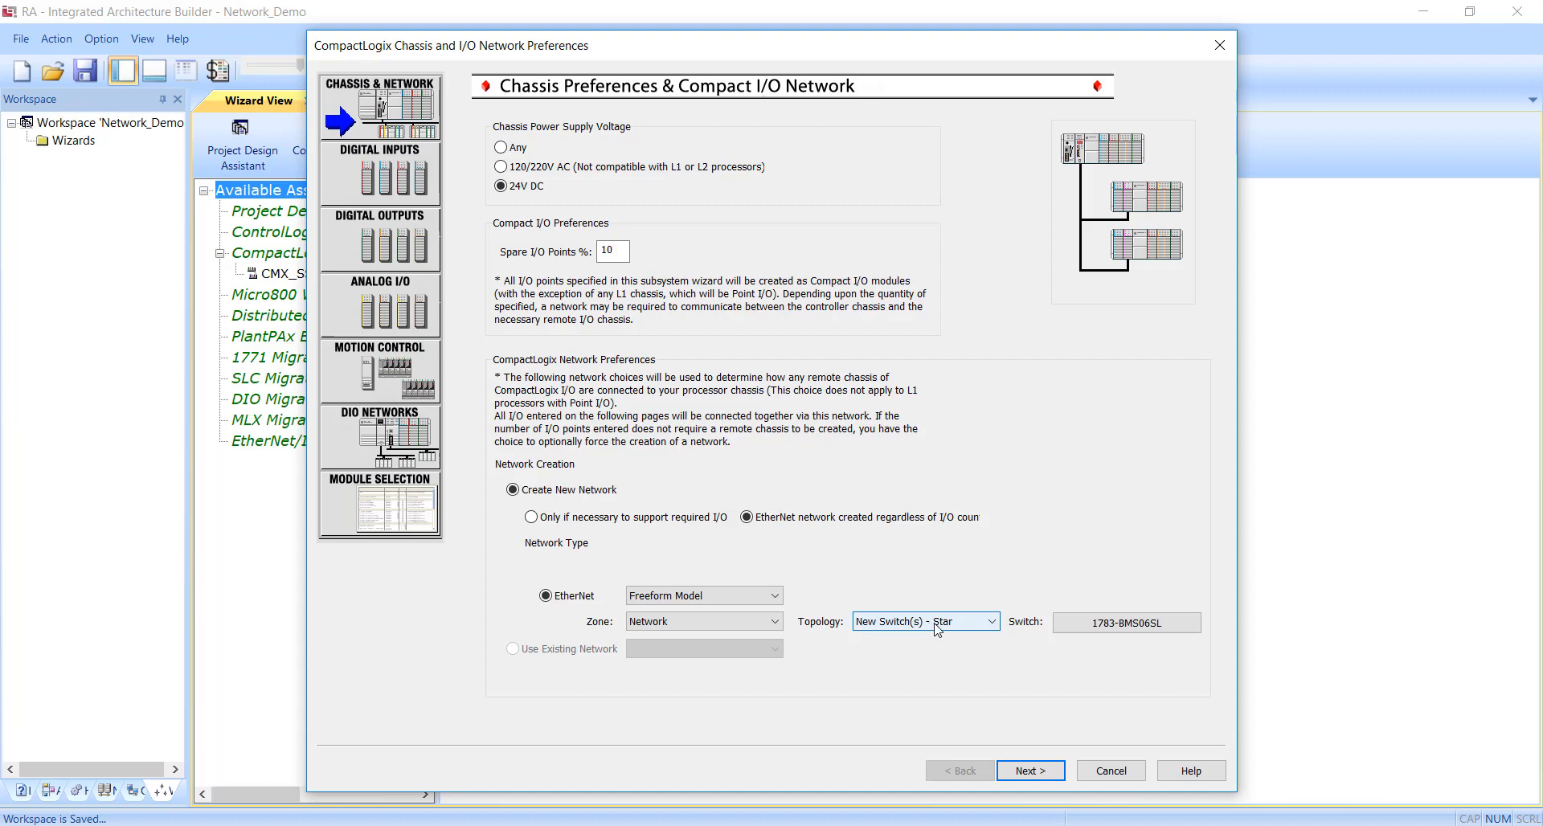
{"action": "left_click", "coordinate": [996, 627]}
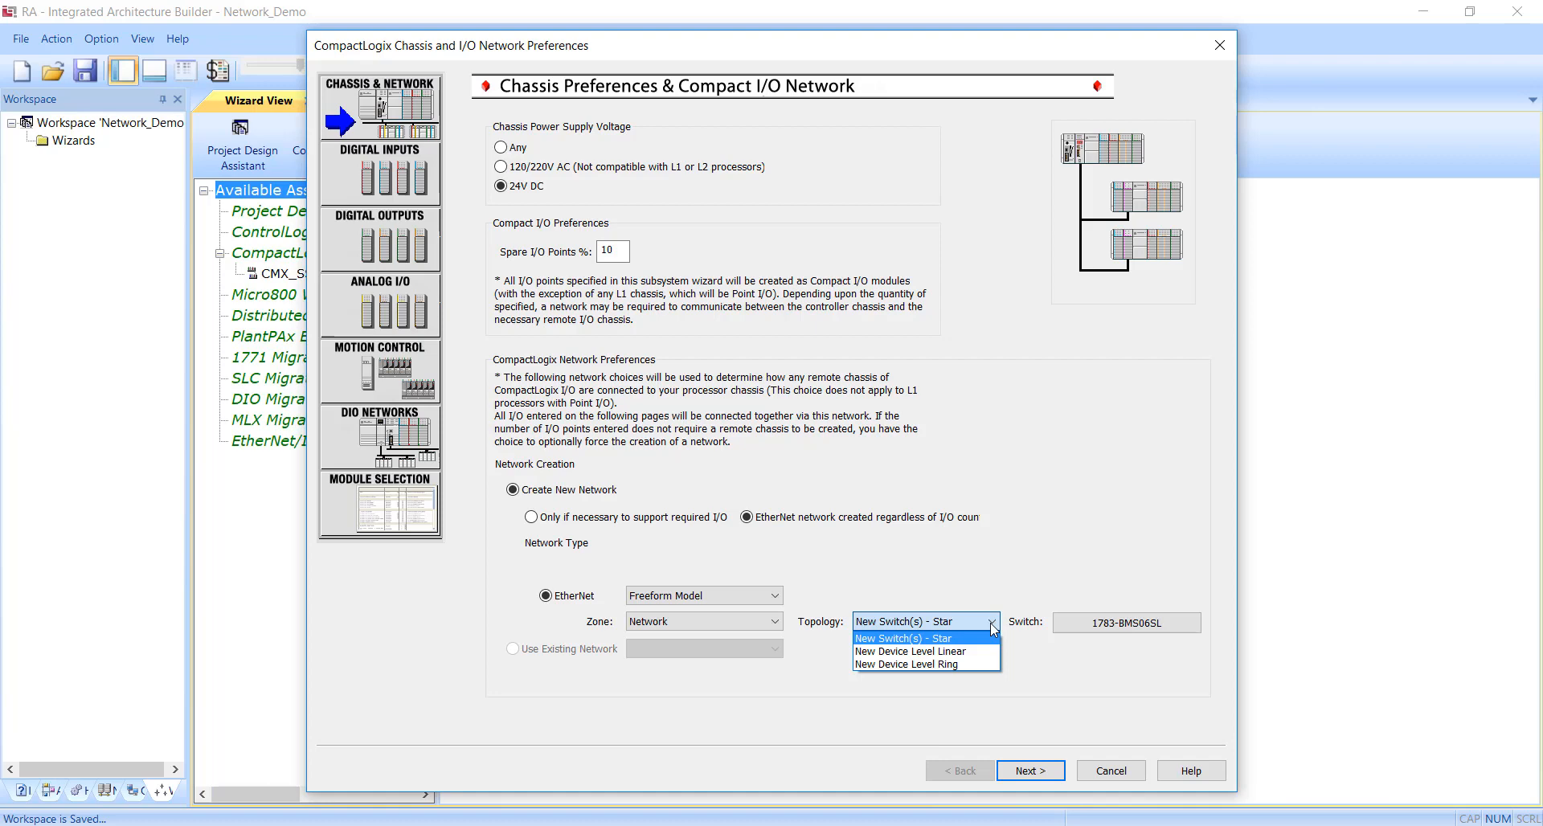
{"action": "left_click", "coordinate": [979, 663]}
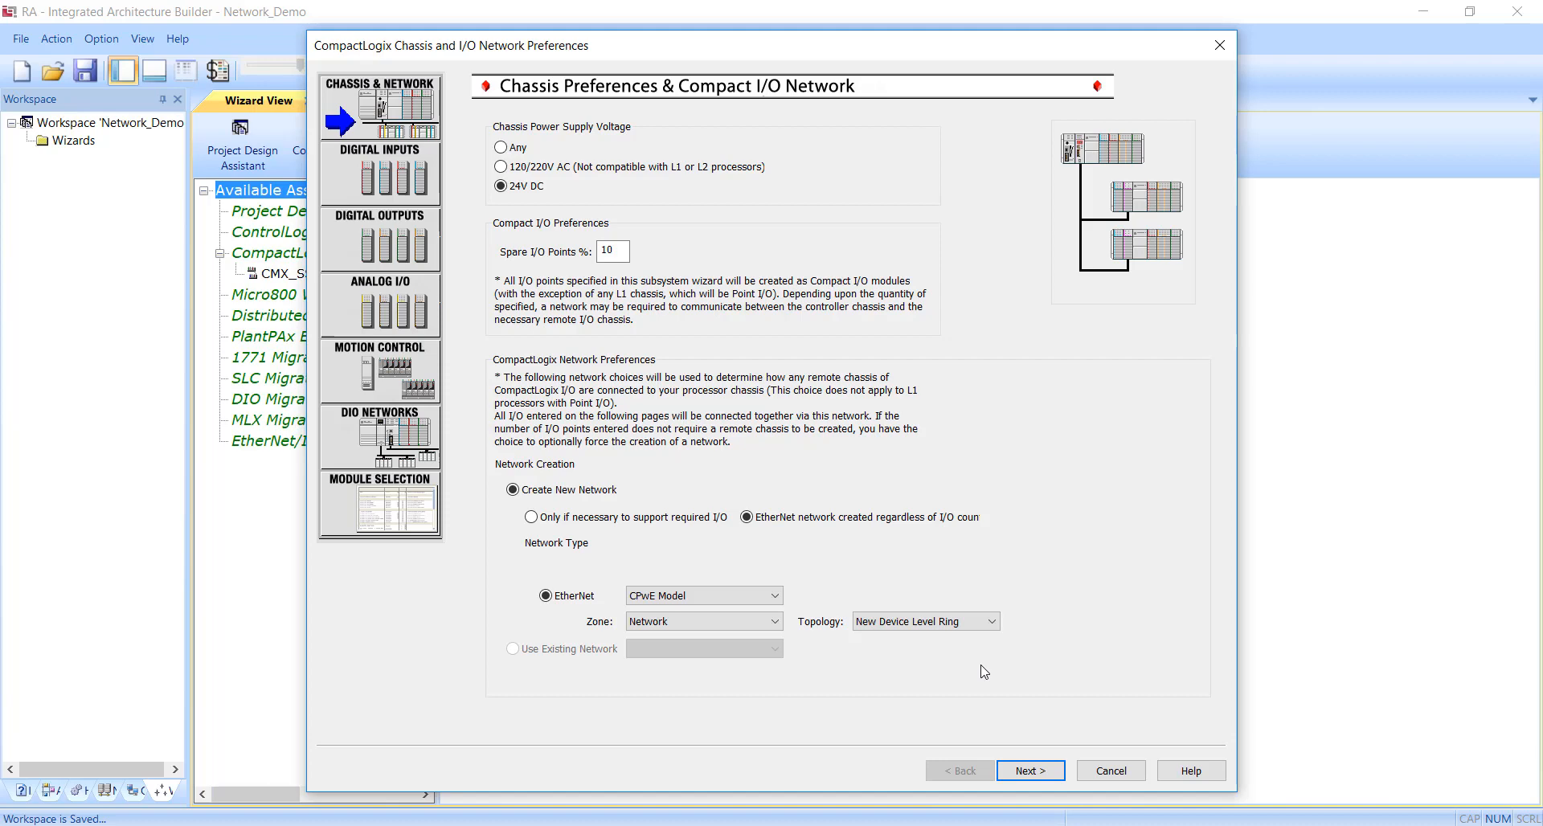
{"action": "left_click", "coordinate": [1031, 769]}
Request 8 DC sink digital input points and 8 DC source, protected digital output points for the CompactLogix chassis.
{"action": "left_click", "coordinate": [538, 310]}
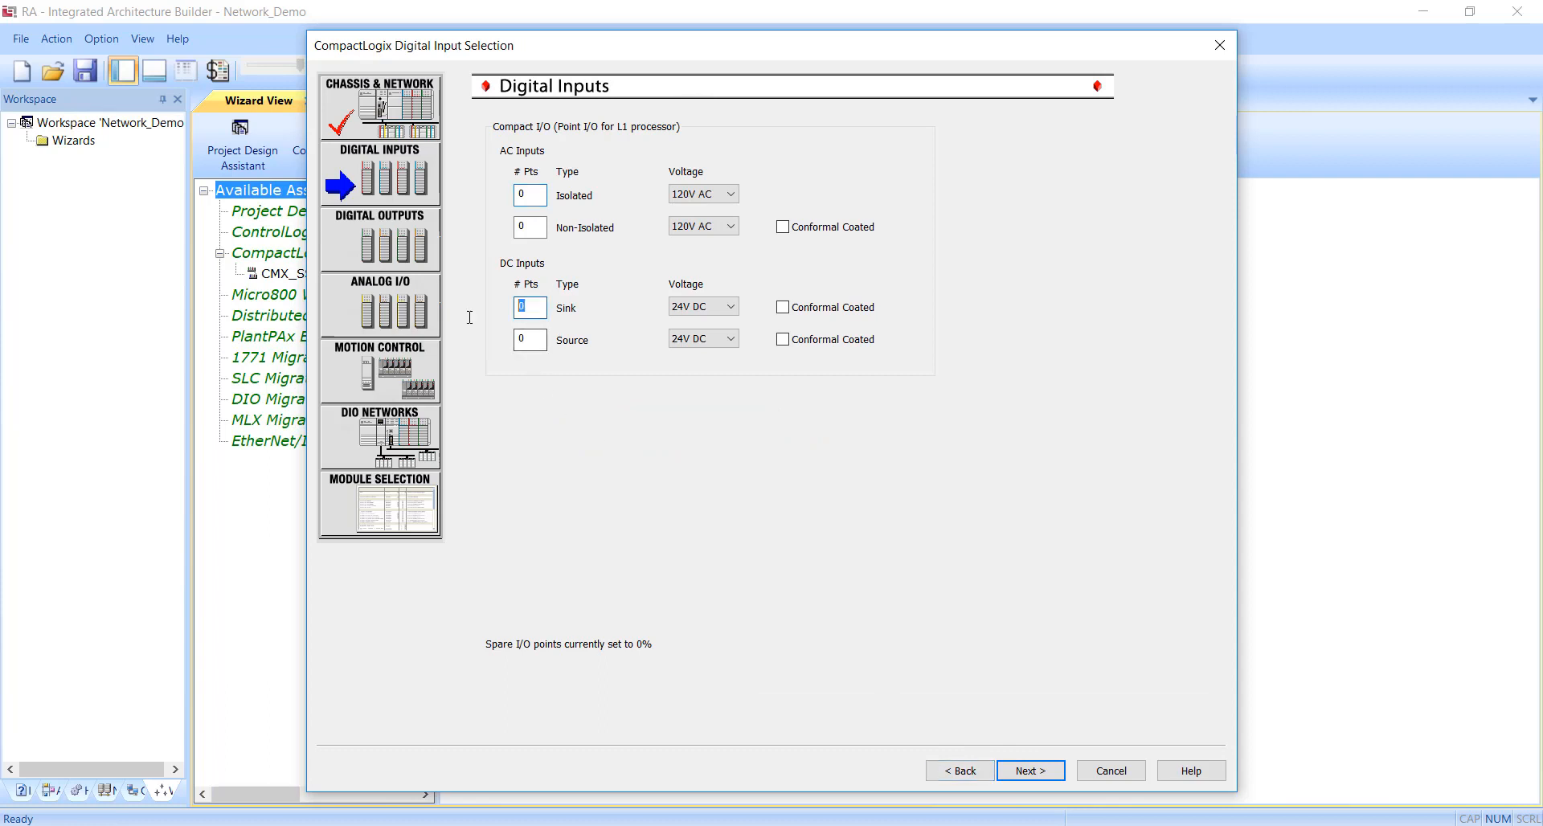
{"action": "type", "text": "8"}
{"action": "left_click", "coordinate": [1031, 771]}
{"action": "left_click_drag", "start_coordinate": [532, 340], "coordinate": [511, 301]}
{"action": "type", "text": "08"}
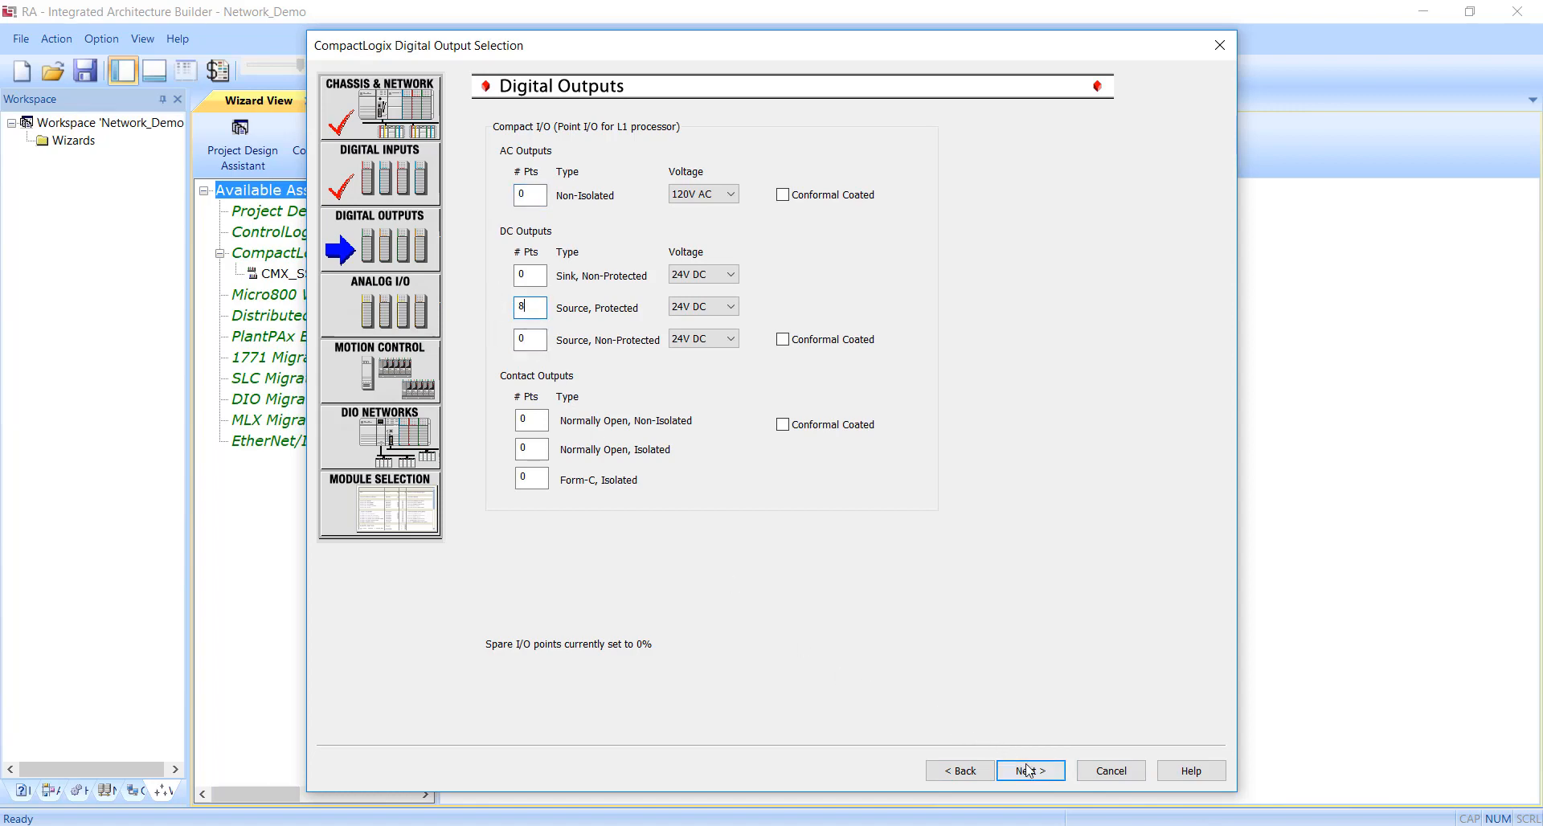
{"action": "left_click", "coordinate": [1029, 771]}
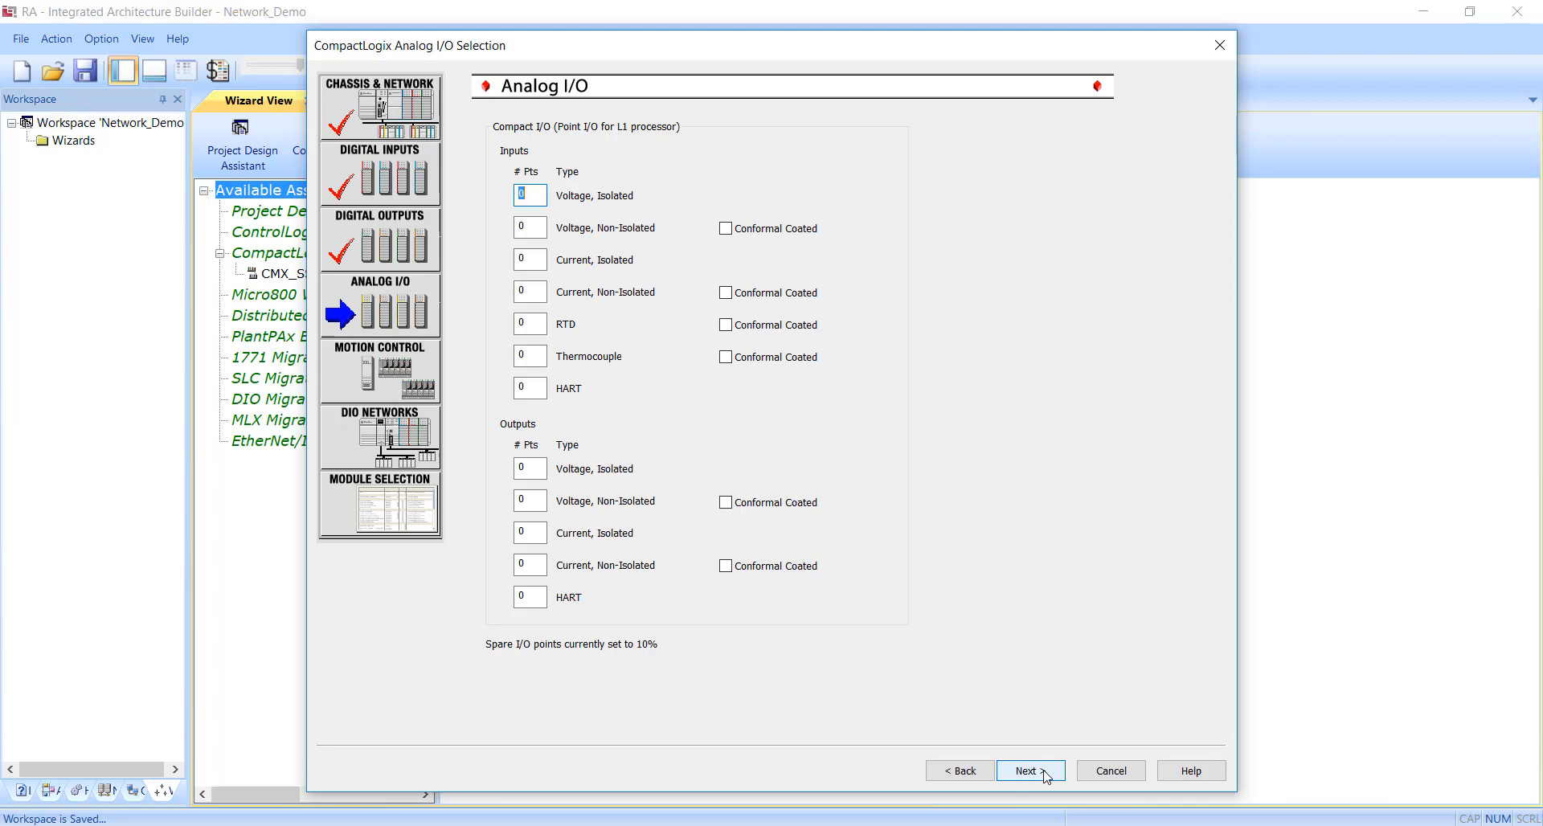
Advance through analog I/O, motion control and distributed I/O networks to hardware selection, keeping their default settings.
{"action": "left_click", "coordinate": [1045, 773]}
{"action": "left_click", "coordinate": [1045, 773]}
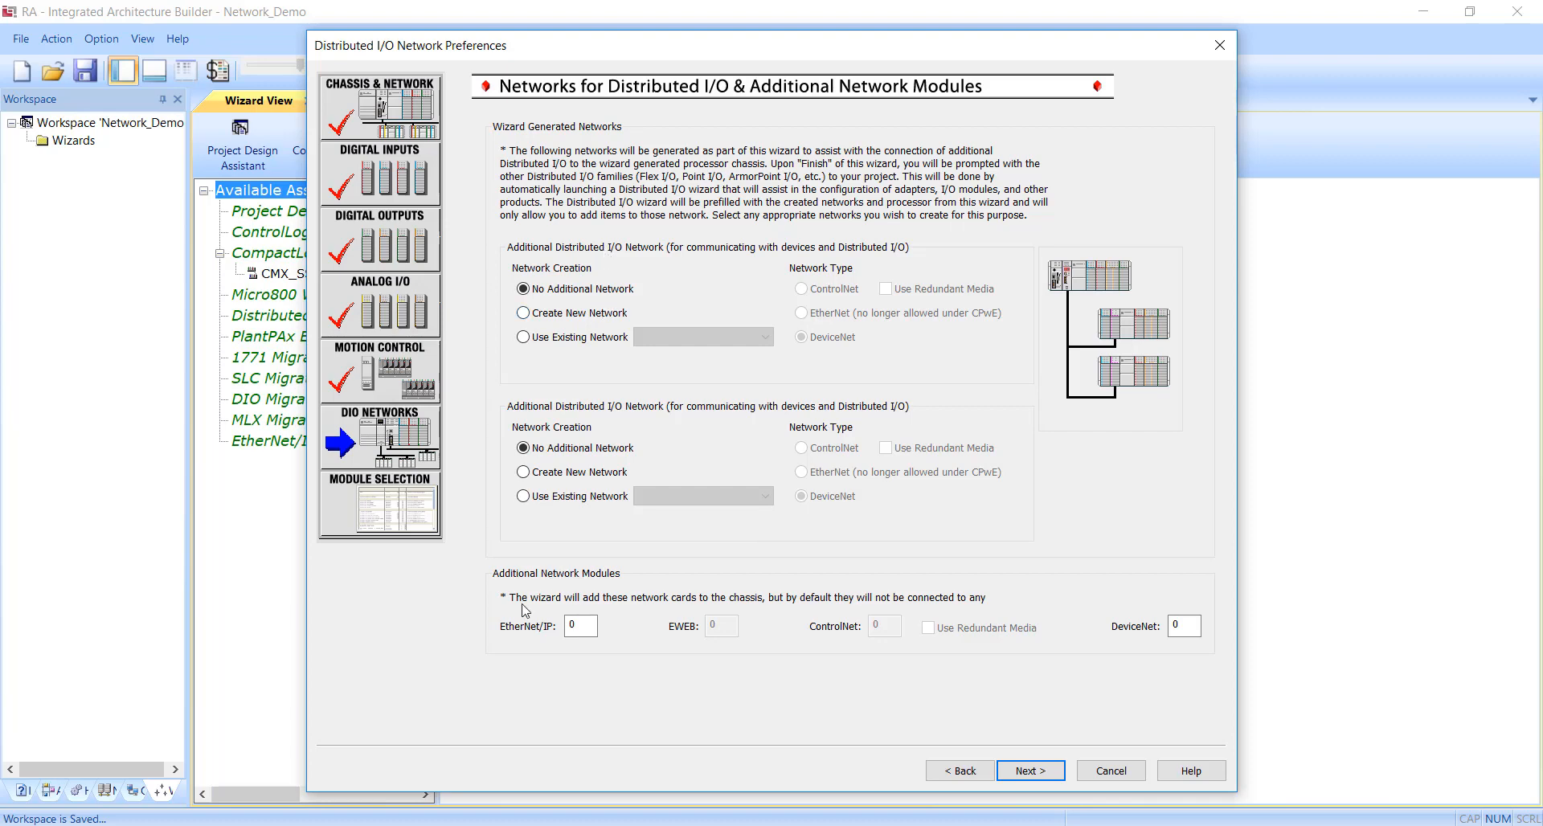
{"action": "left_click", "coordinate": [573, 630]}
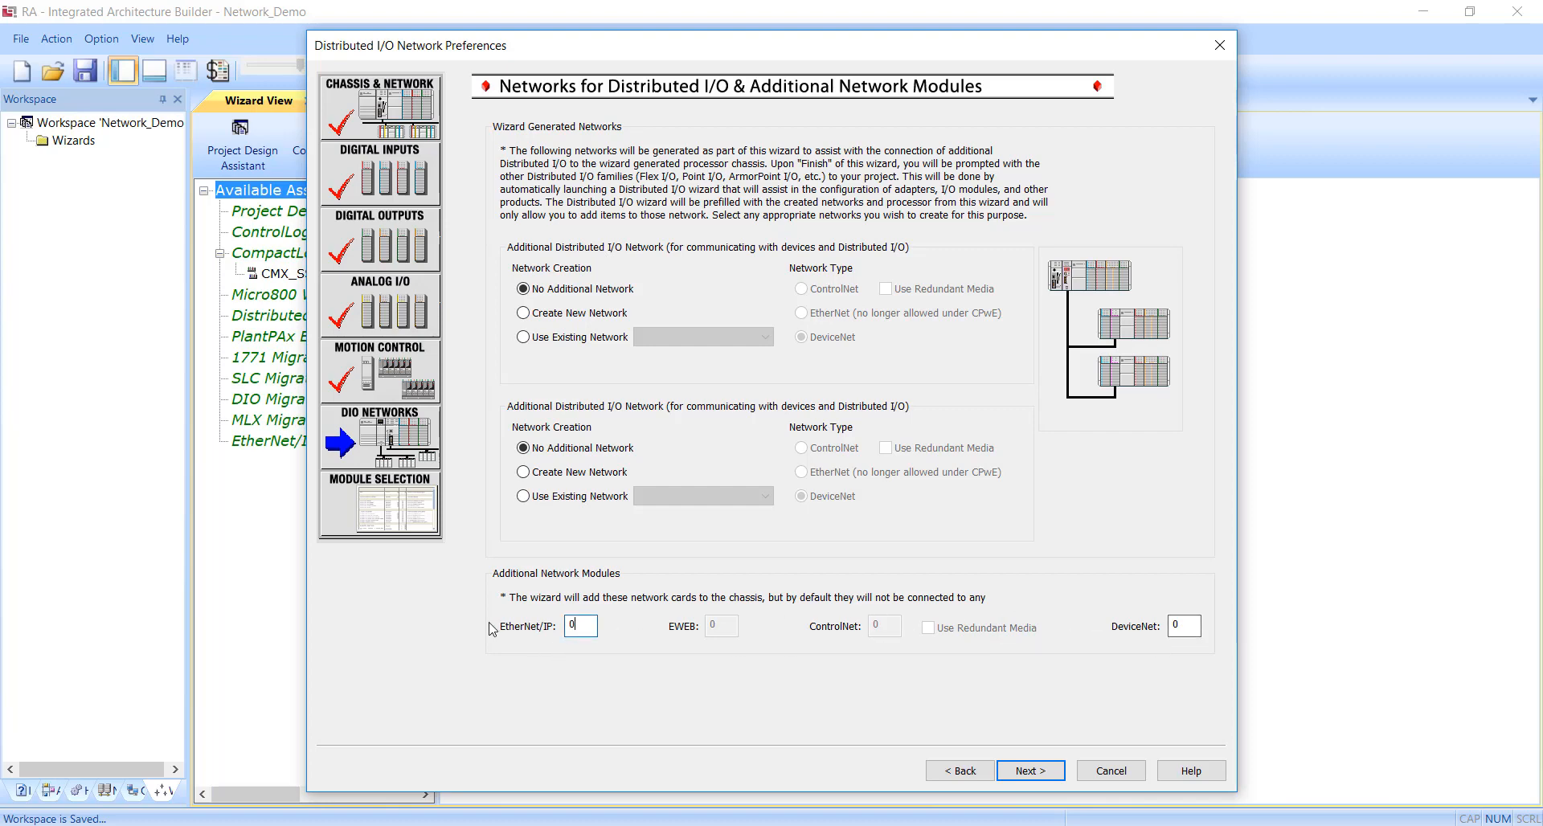
{"action": "left_click", "coordinate": [1026, 771]}
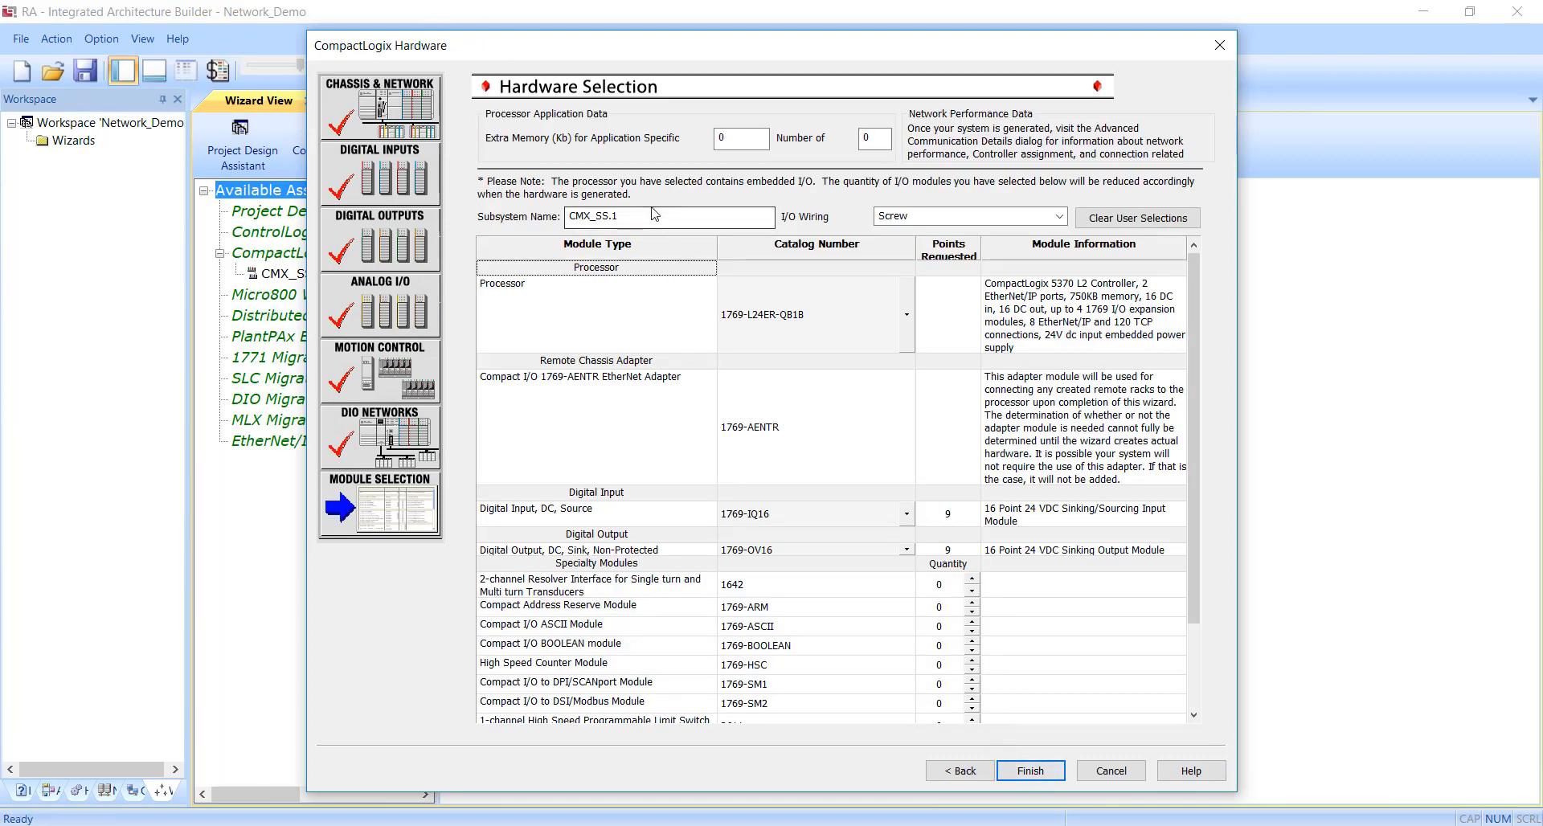
Name the subsystem CompactLogix and review the specialty modules and I/O wiring options, keeping Screw wiring.
{"action": "left_click_drag", "start_coordinate": [653, 213], "coordinate": [522, 205]}
{"action": "type", "text": "CompactLogix"}
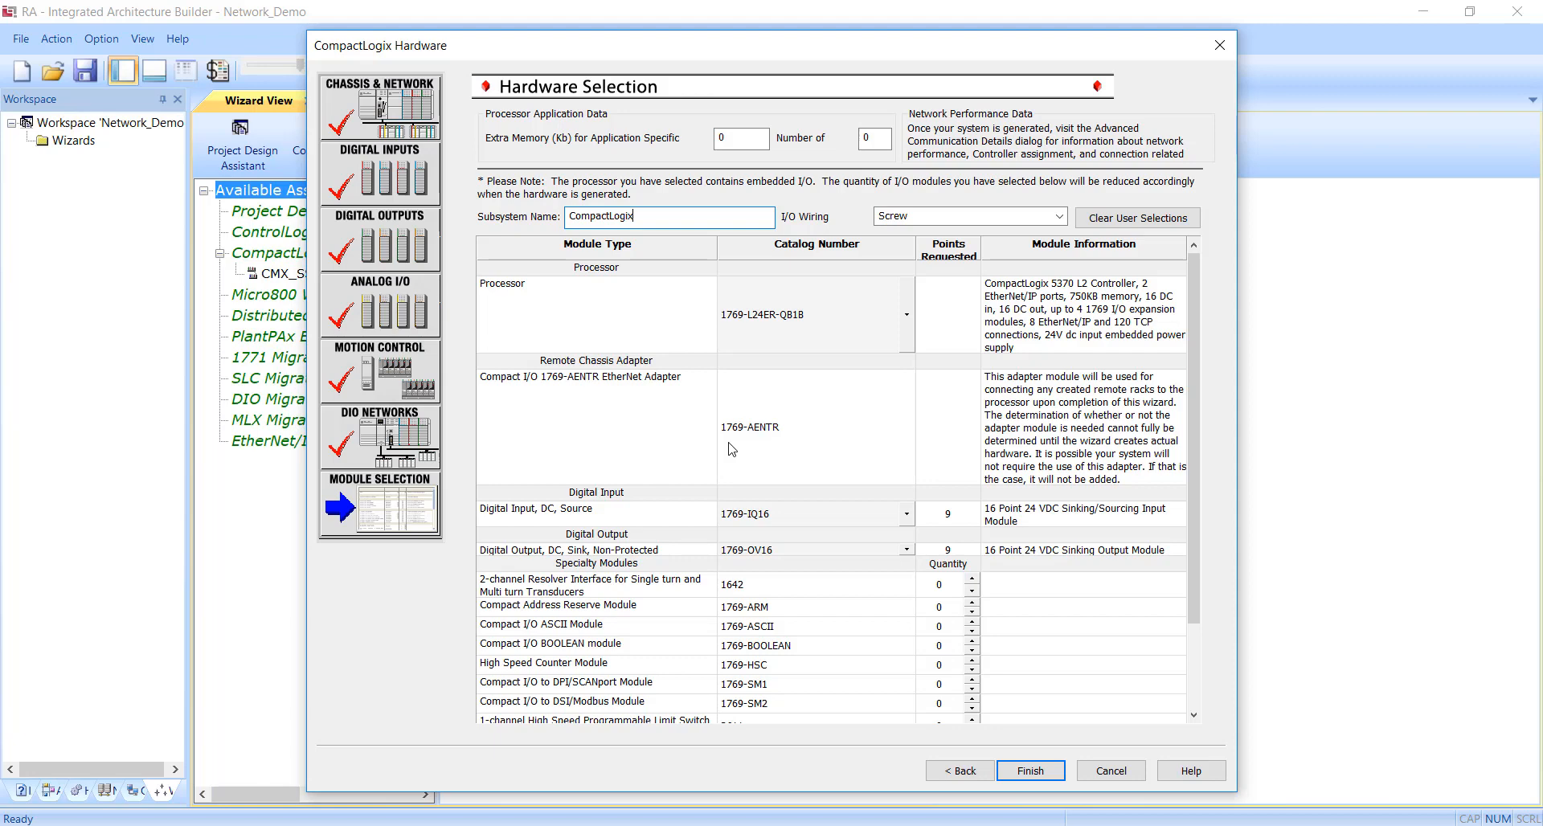
{"action": "scroll", "coordinate": [732, 448], "scroll_direction": "down", "scroll_amount": 5}
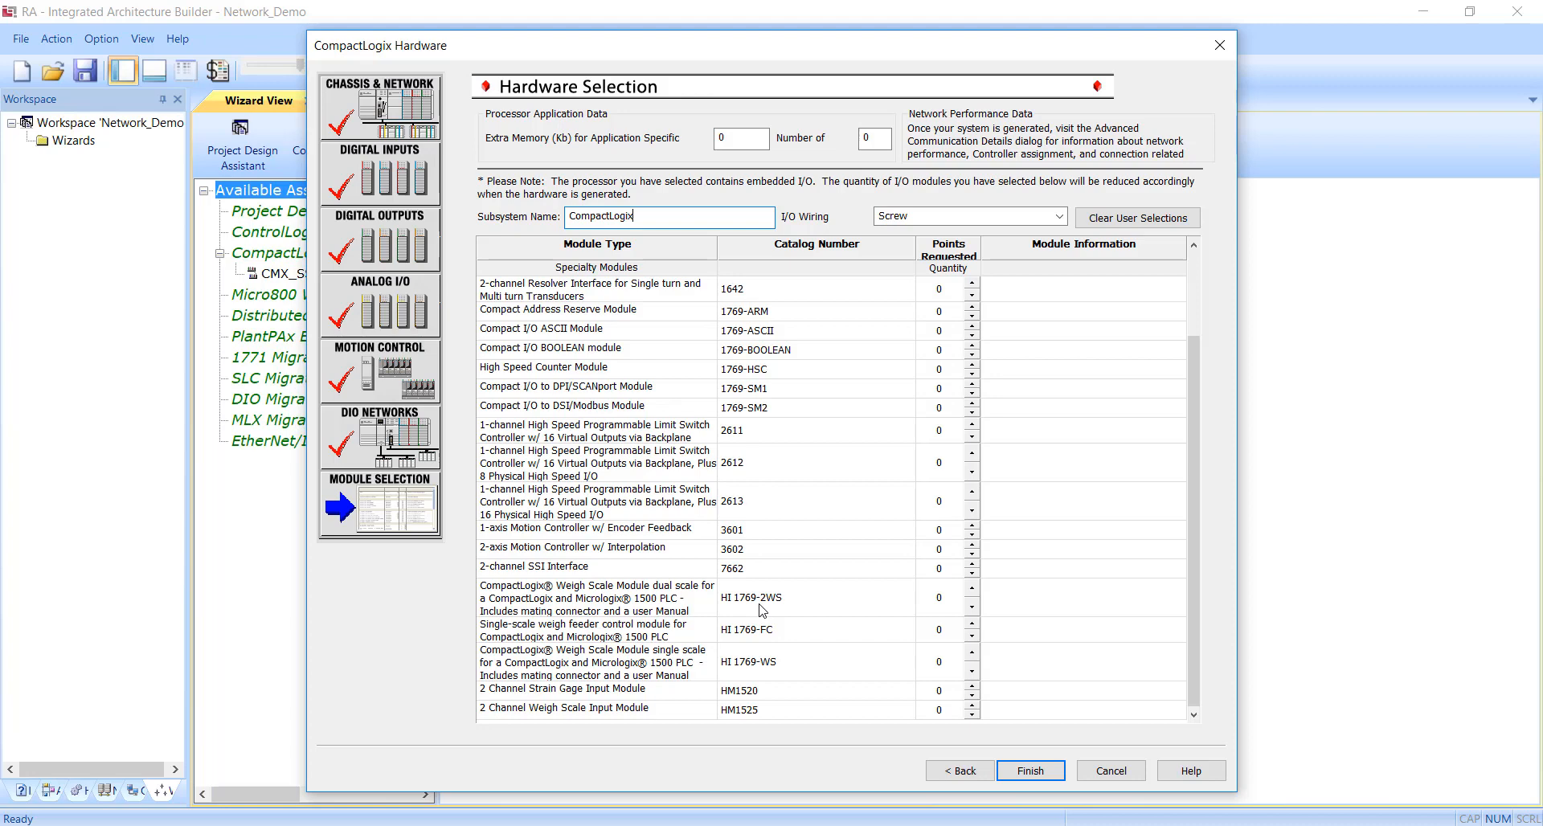
{"action": "scroll", "coordinate": [762, 609], "scroll_direction": "up", "scroll_amount": 5}
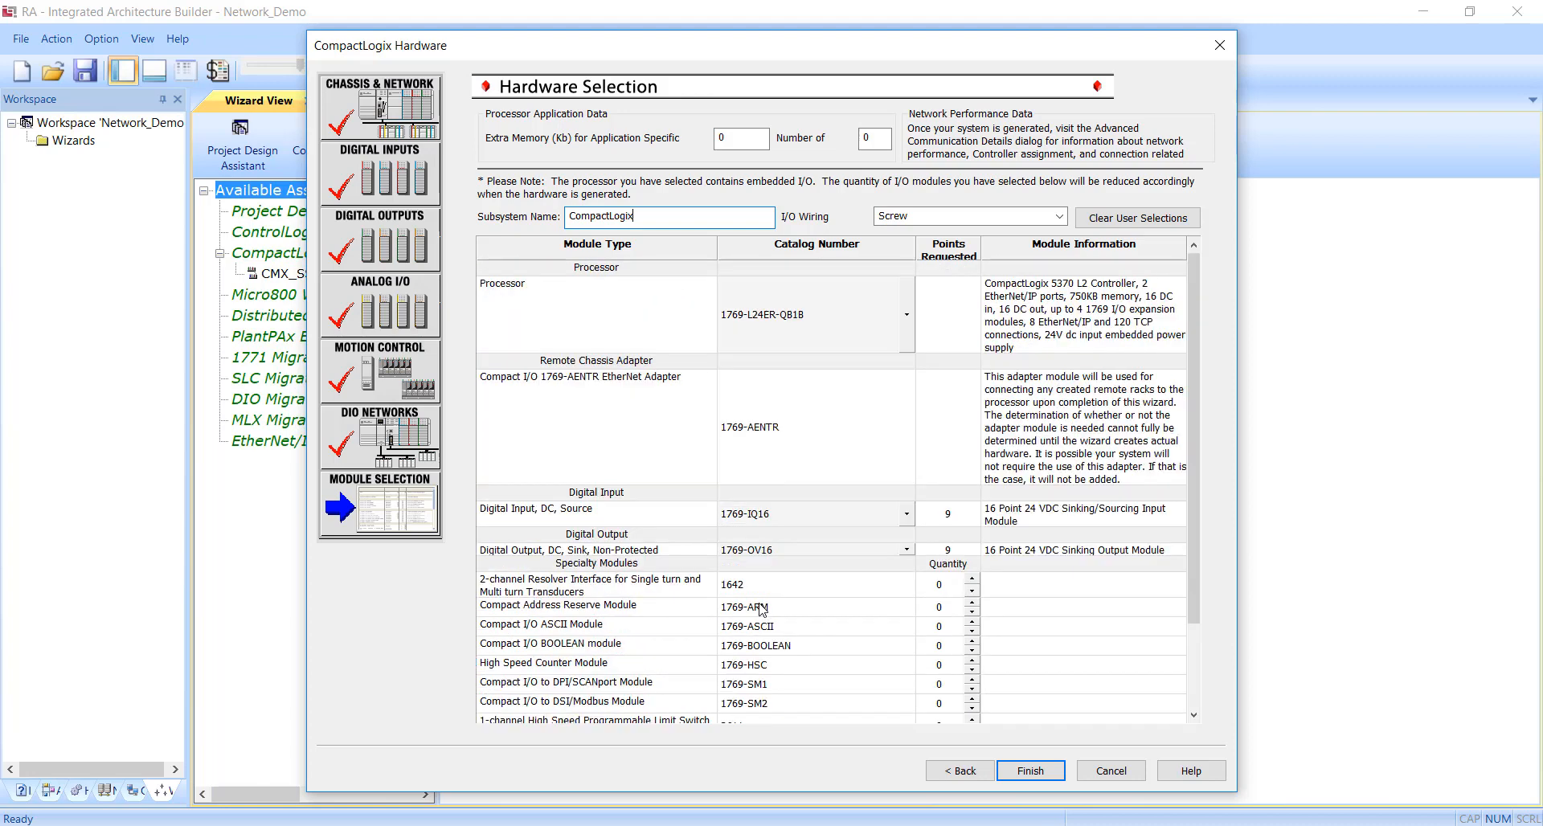
{"action": "left_click", "coordinate": [1061, 217]}
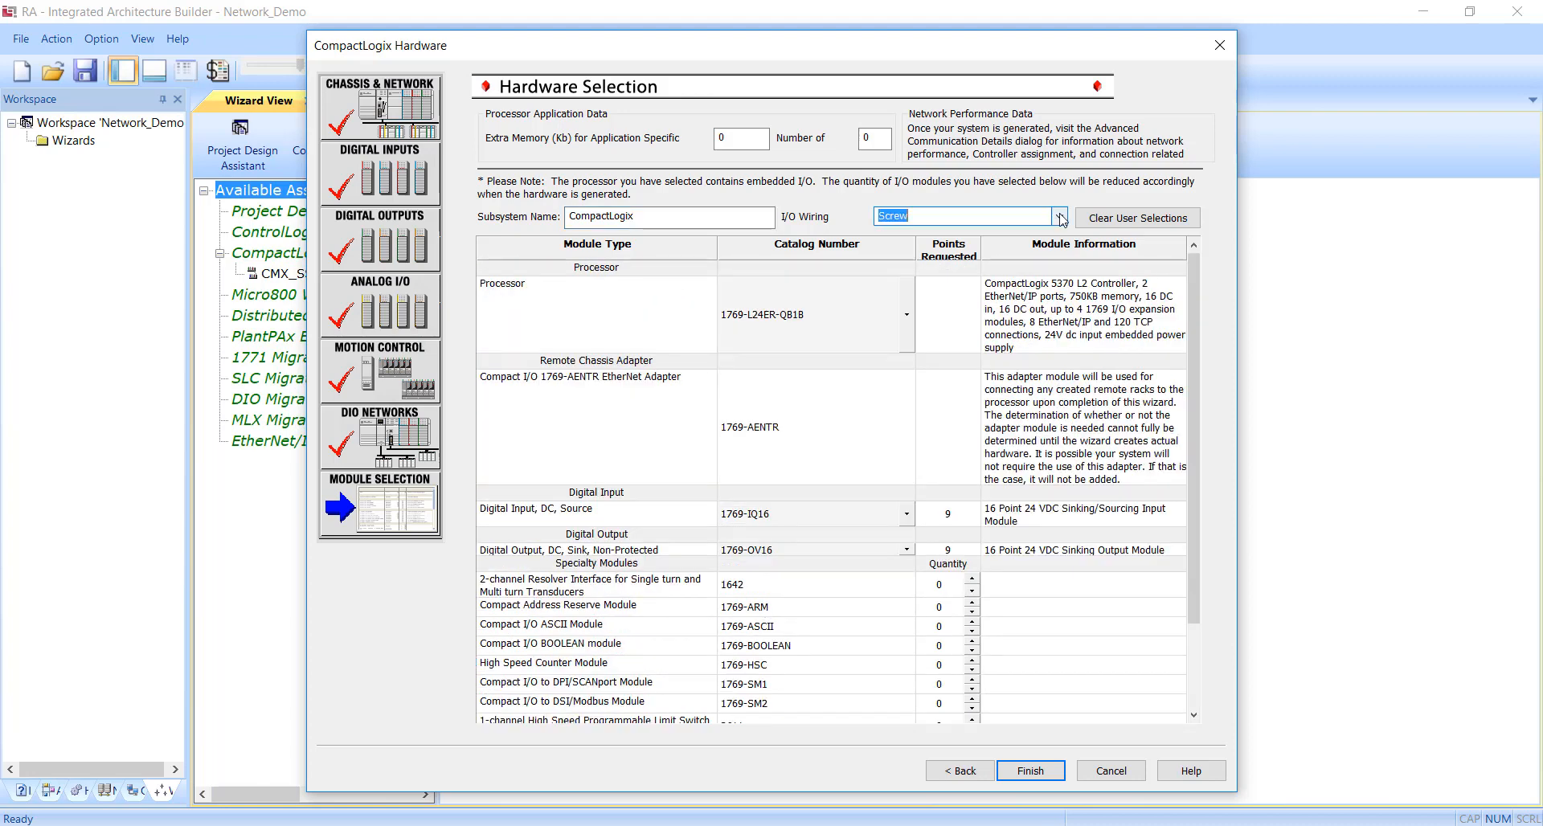
{"action": "left_click", "coordinate": [1060, 217]}
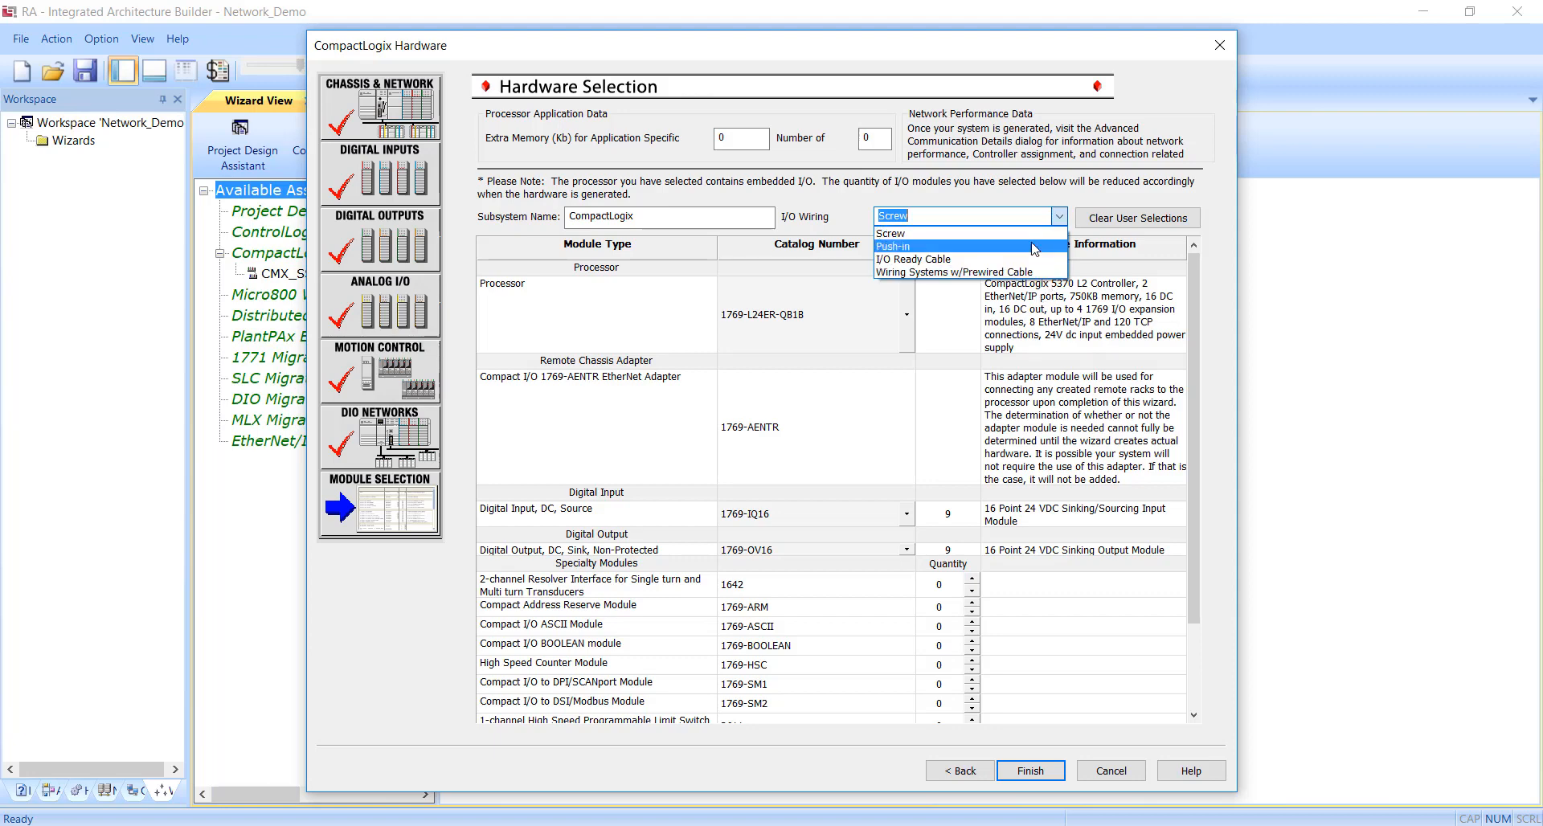
{"action": "left_click", "coordinate": [774, 215]}
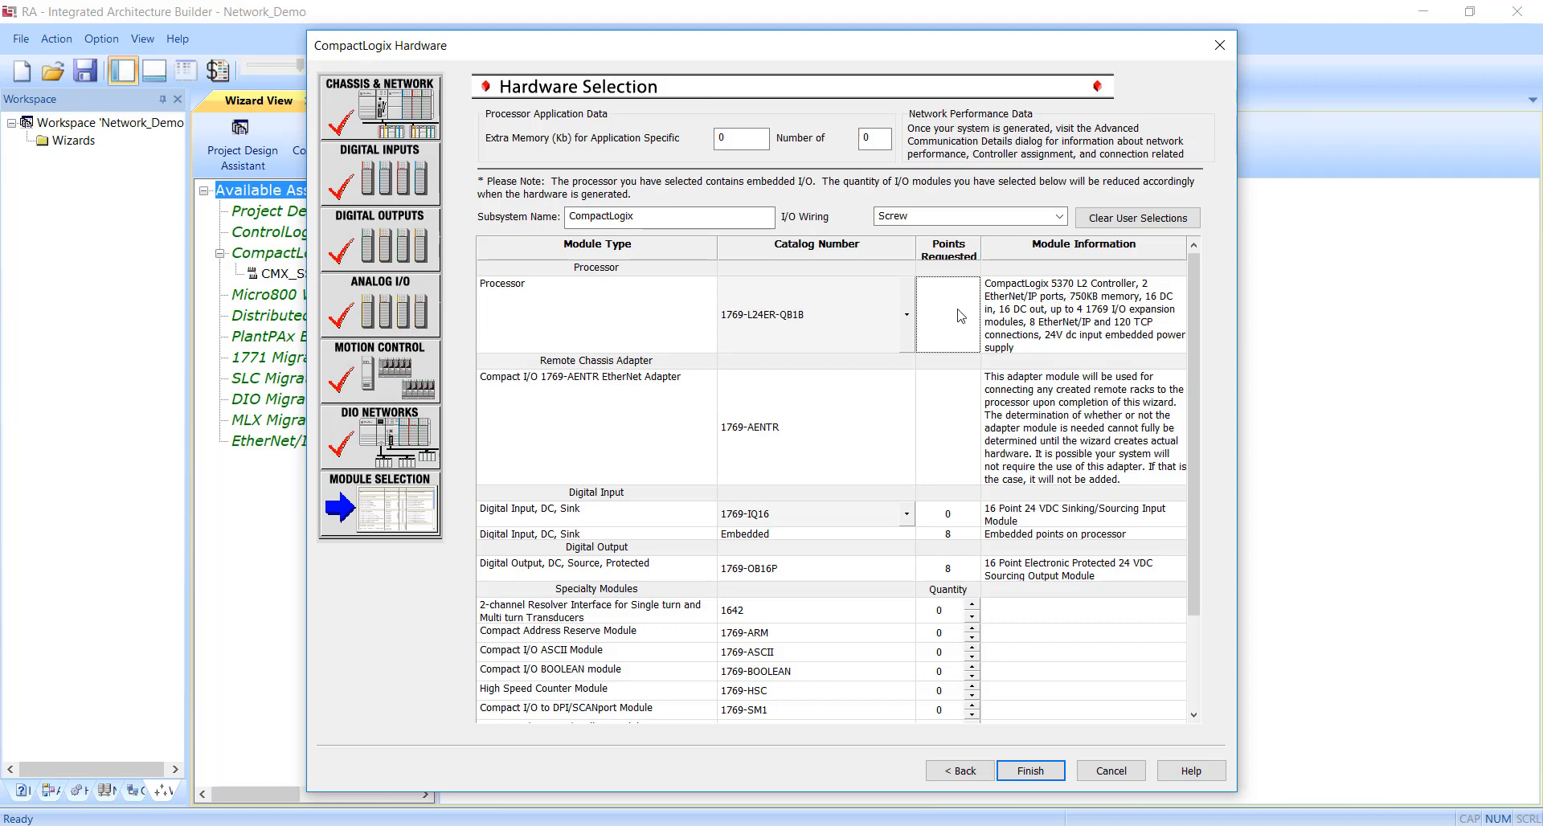
Select the 5069-L306ER (DLR Mode) processor and finish the CompactLogix hardware selection.
{"action": "left_click", "coordinate": [907, 314]}
{"action": "left_click_drag", "start_coordinate": [912, 398], "coordinate": [920, 465]}
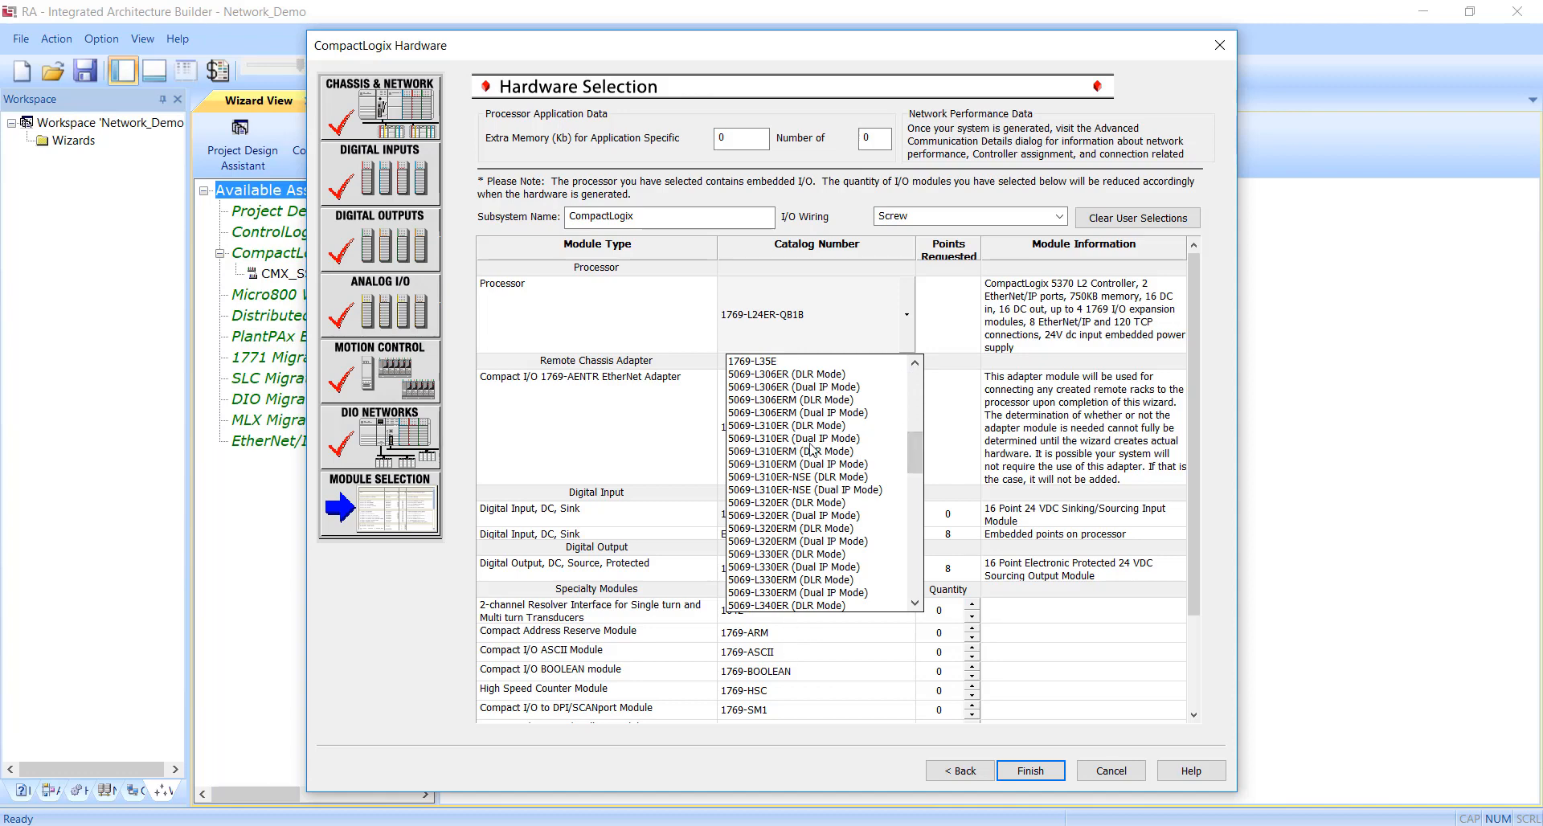
{"action": "left_click", "coordinate": [773, 375]}
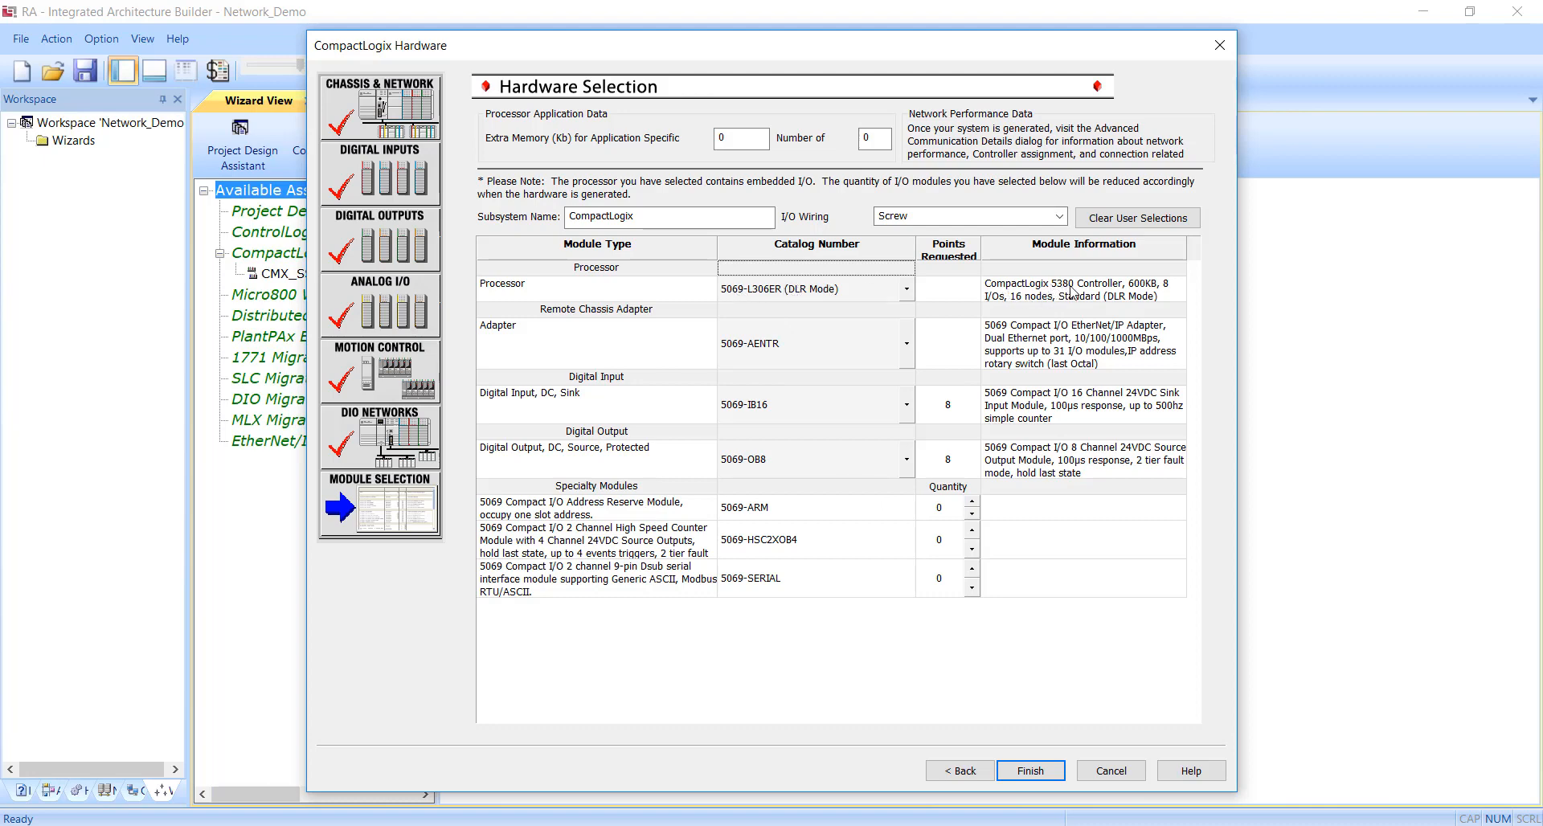
{"action": "left_click", "coordinate": [1108, 296]}
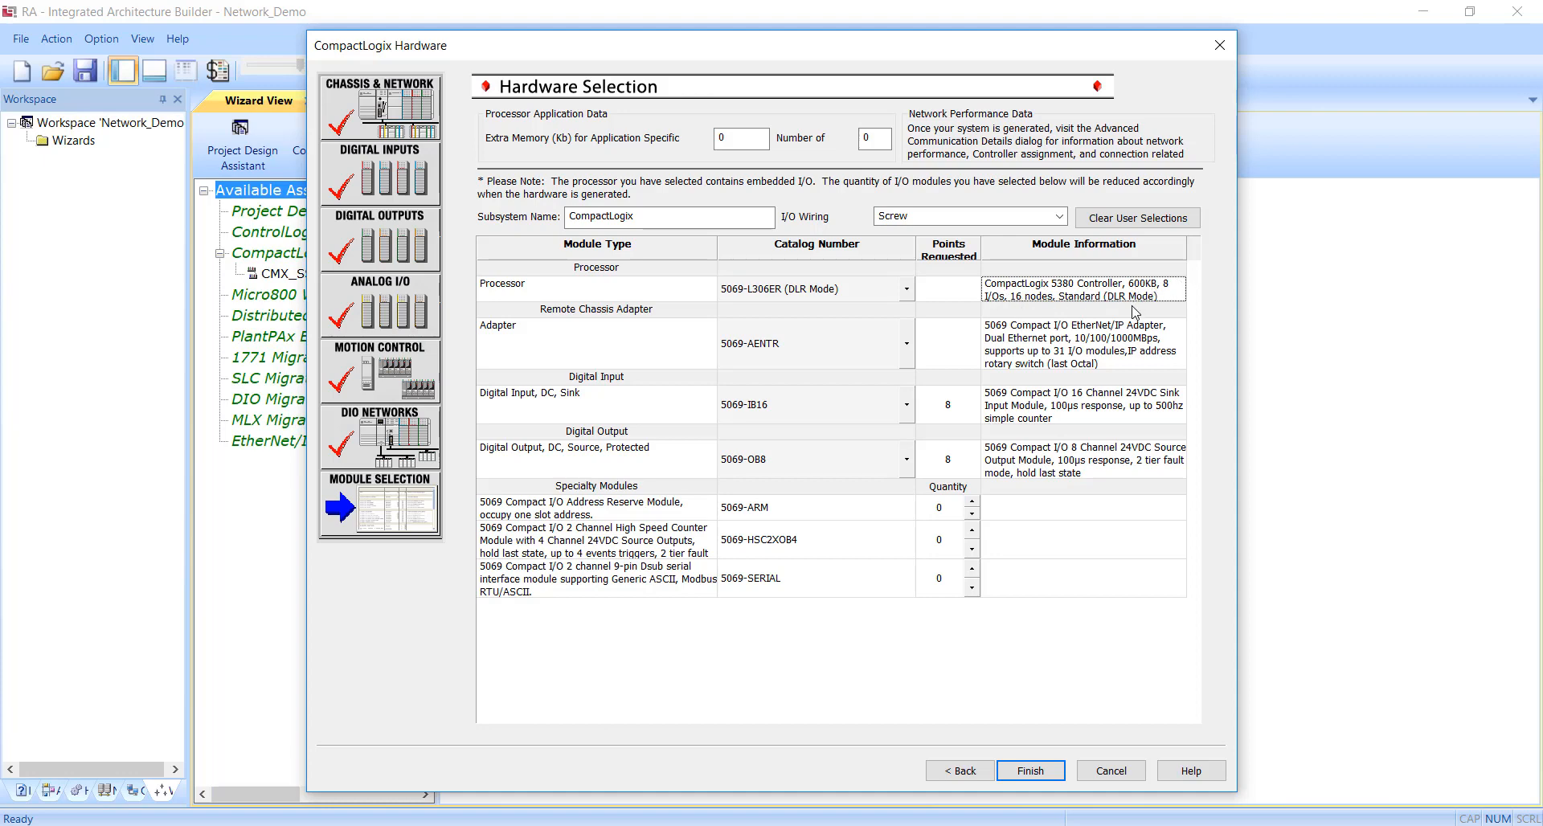
{"action": "left_click", "coordinate": [907, 288]}
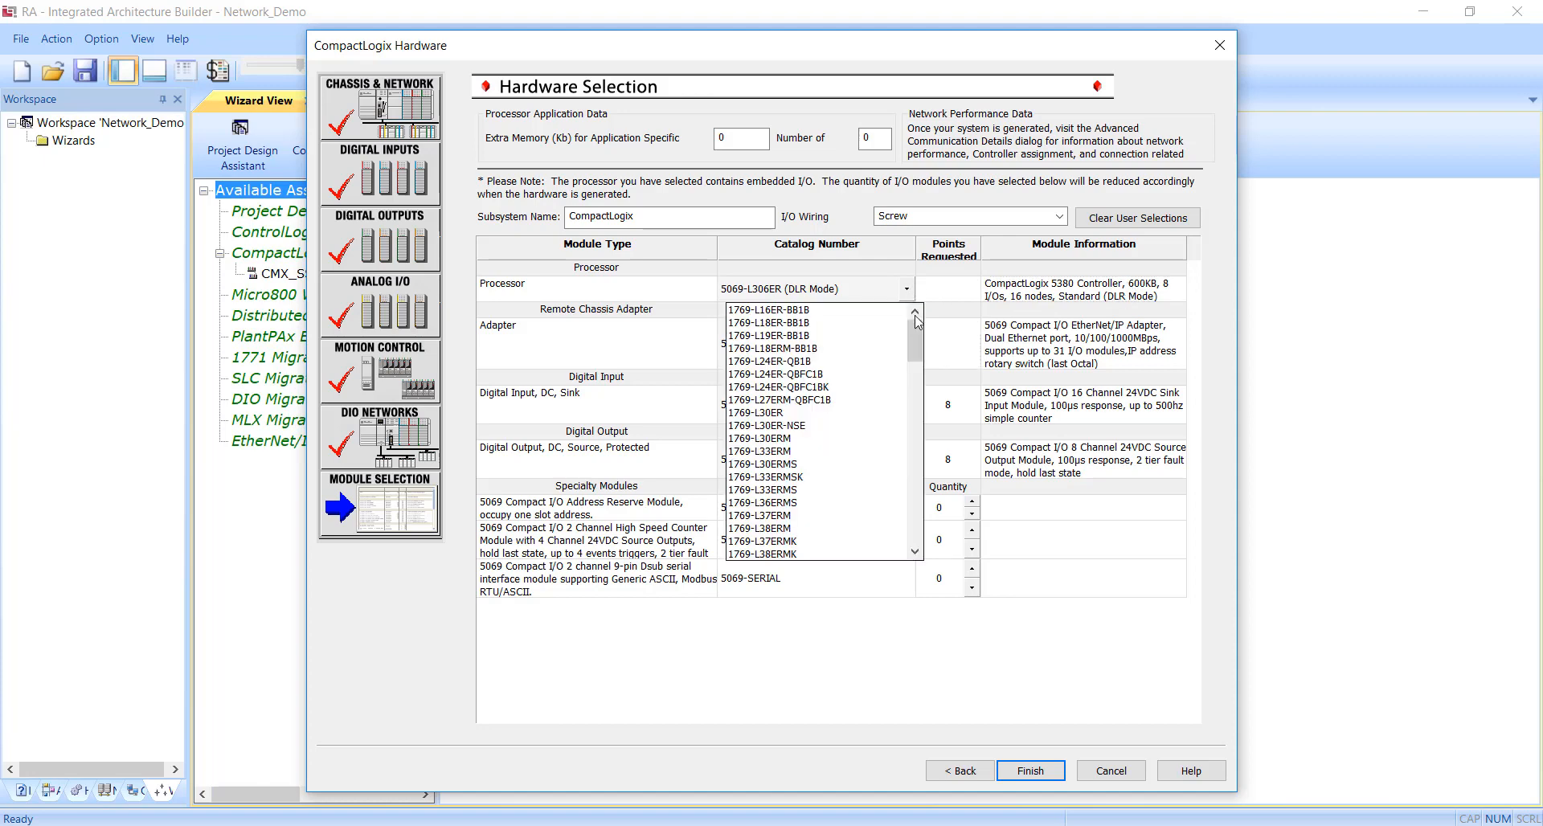
{"action": "left_click_drag", "start_coordinate": [919, 336], "coordinate": [919, 383]}
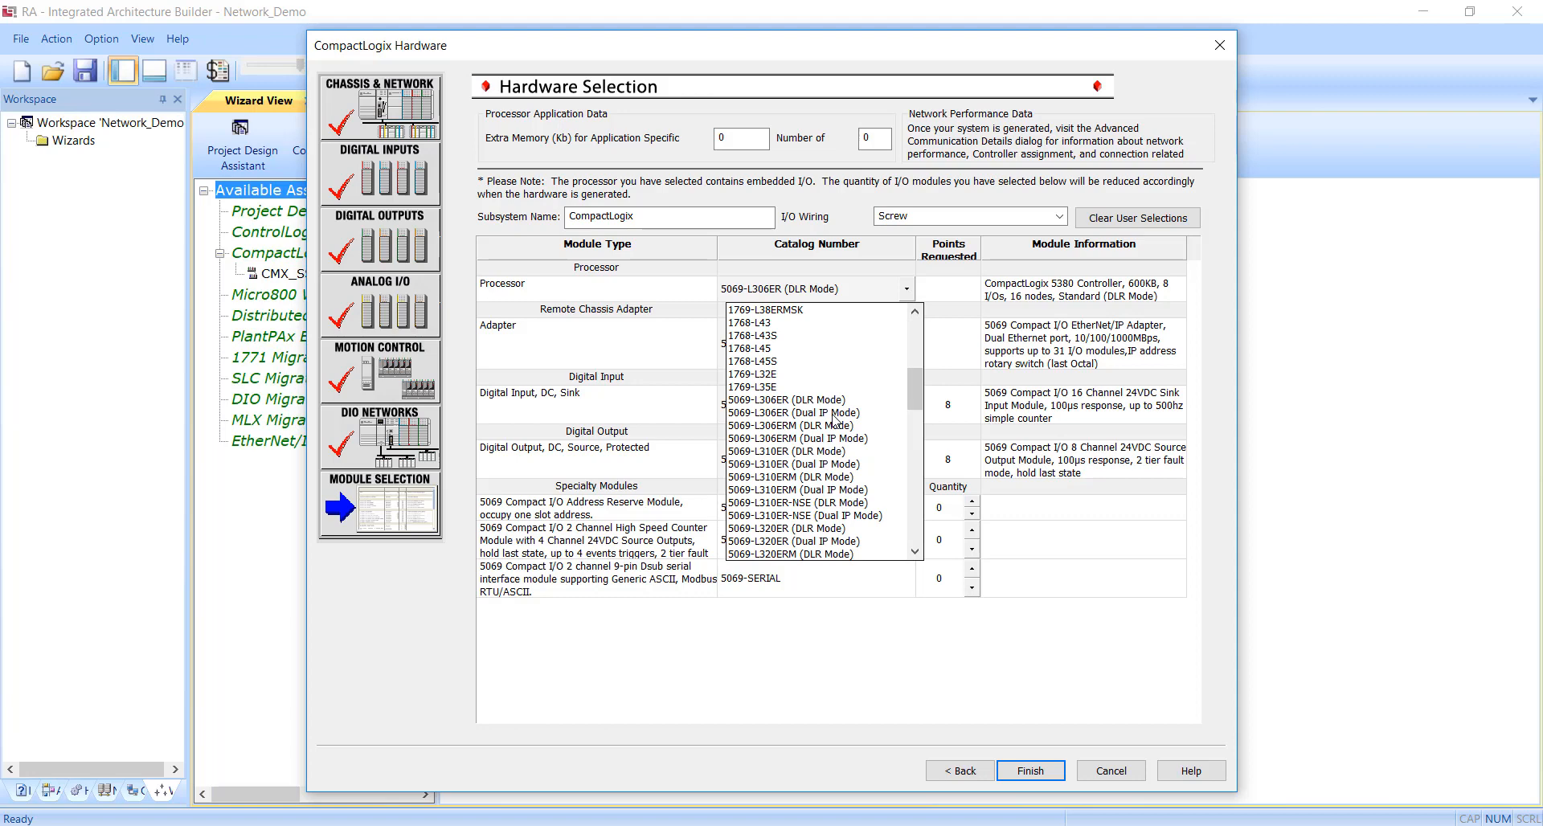
{"action": "left_click", "coordinate": [1045, 300]}
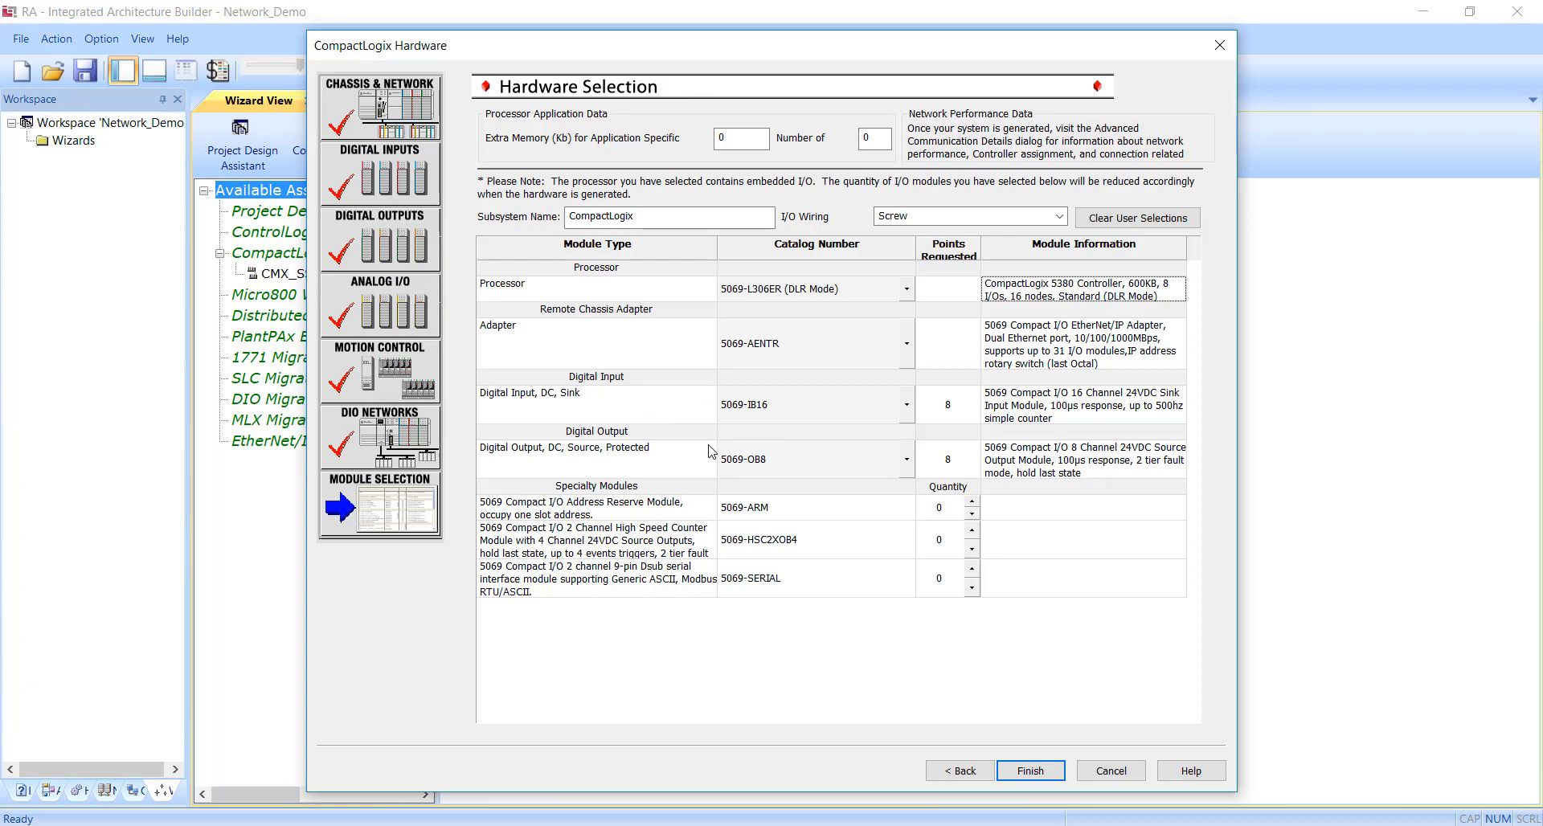
{"action": "left_click", "coordinate": [1033, 771]}
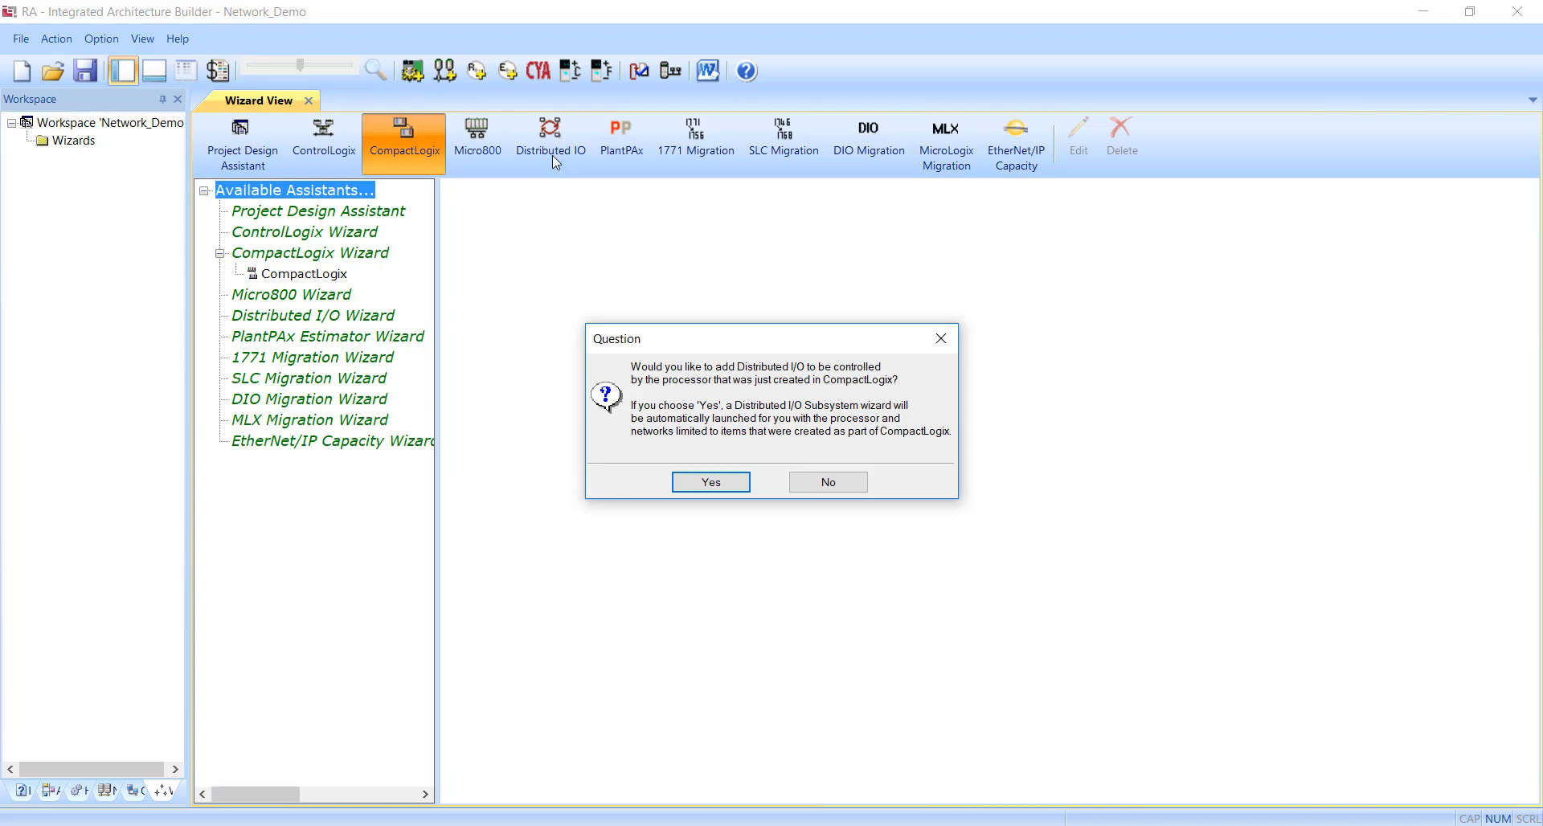
Accept adding Distributed I/O to the new processor and set its network topology to the existing Ring001.
{"action": "left_click", "coordinate": [699, 485]}
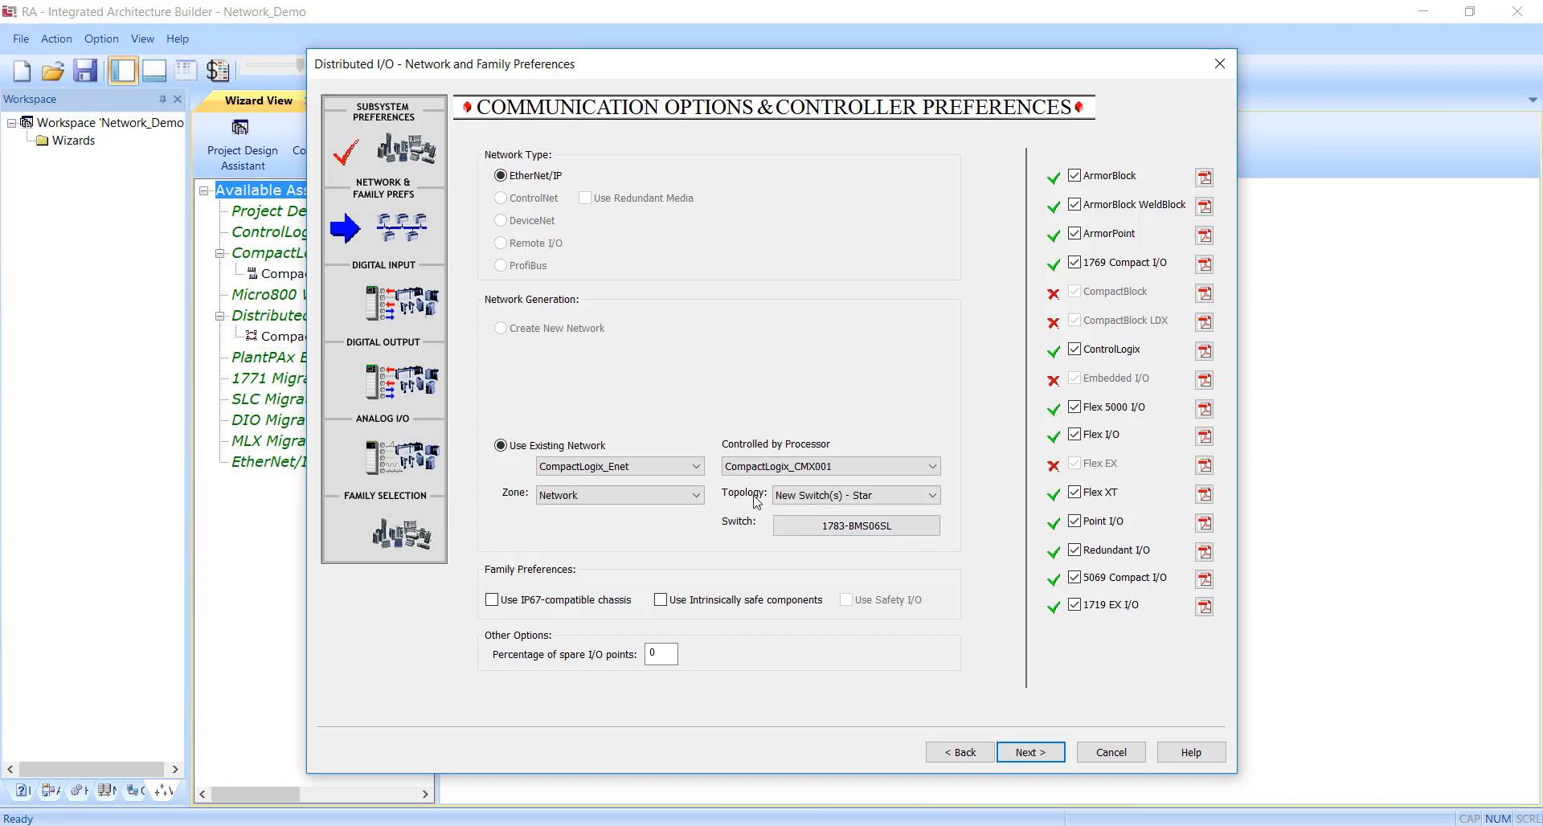
{"action": "left_click", "coordinate": [794, 498]}
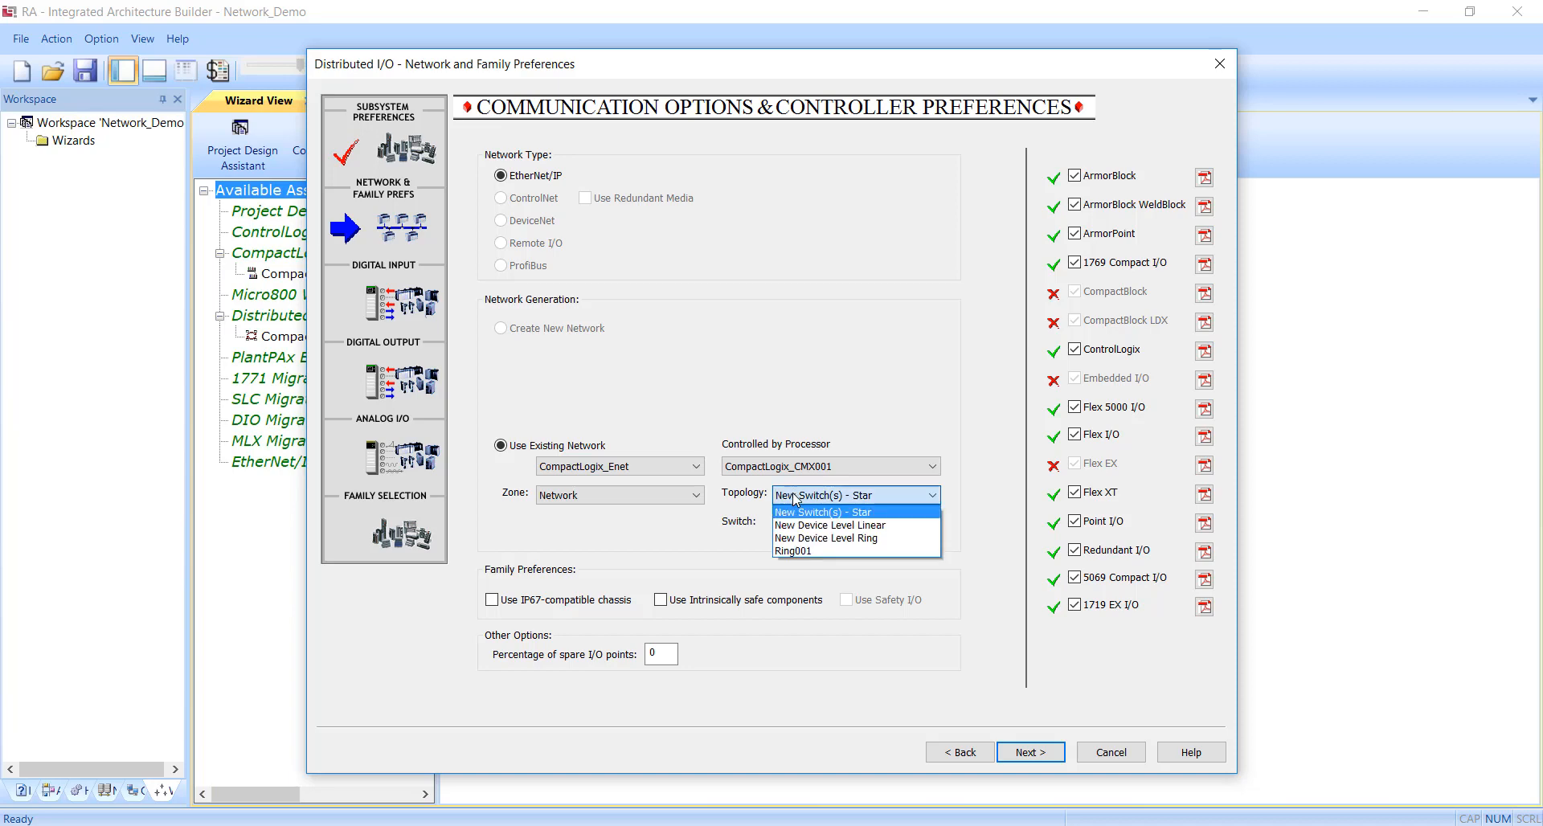
{"action": "left_click", "coordinate": [792, 551]}
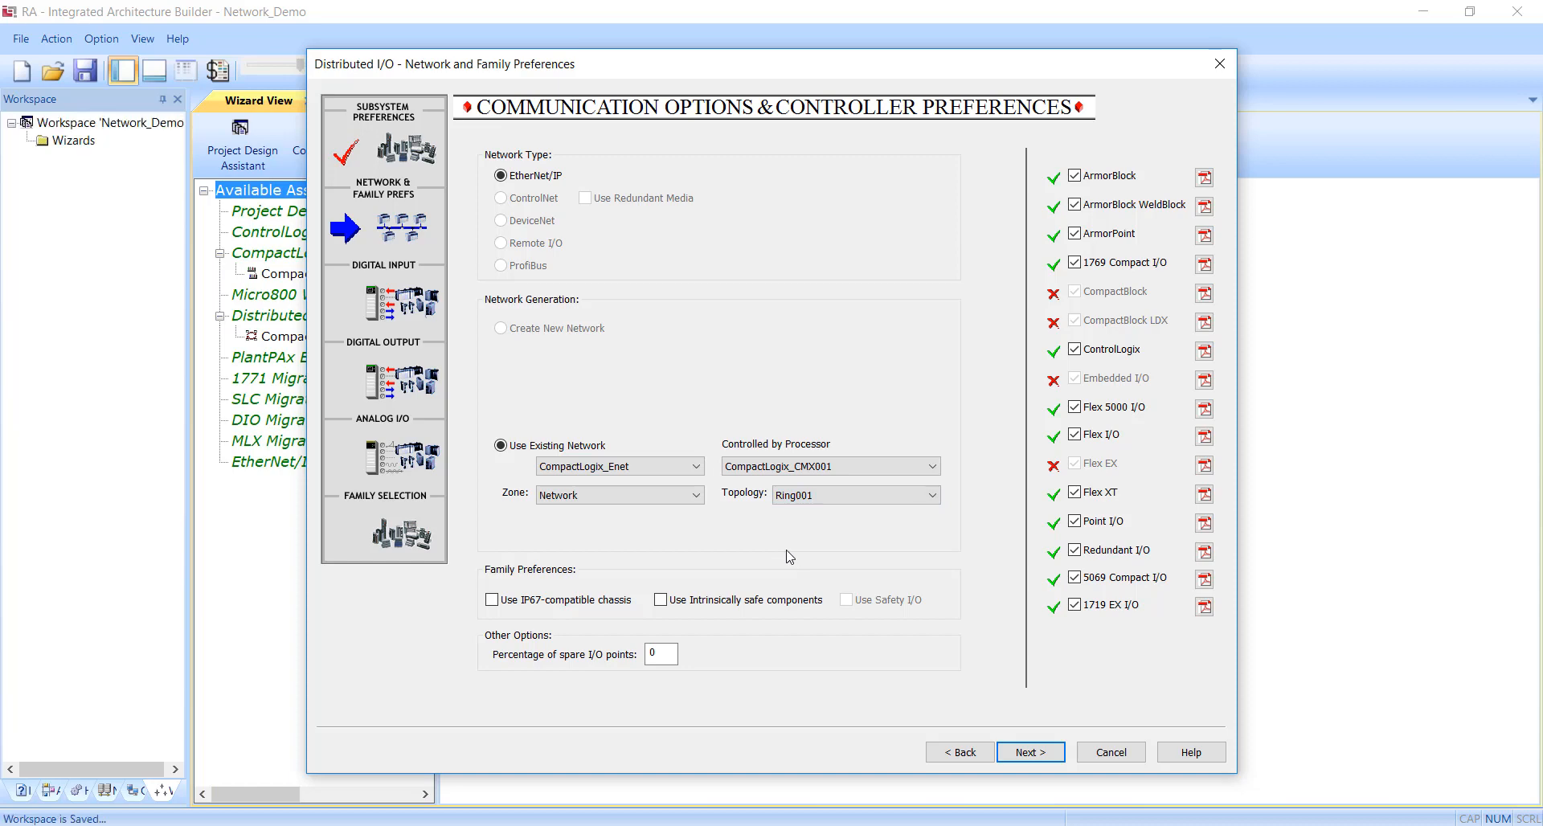
{"action": "key", "text": "Return"}
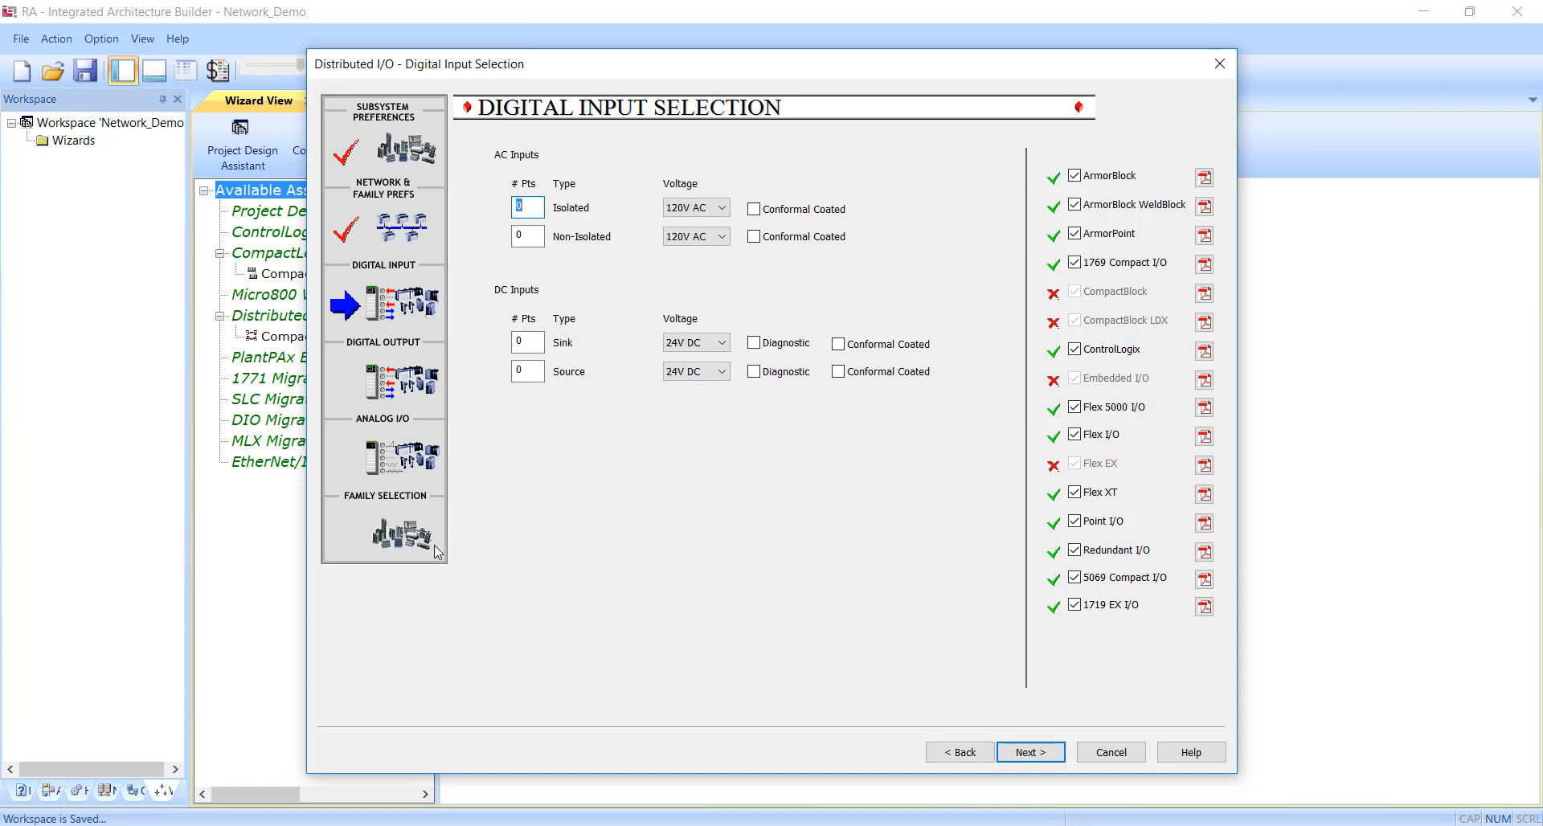
Request 8 DC sink digital inputs and 8 DC source, protected digital outputs for the Distributed I/O.
{"action": "left_click", "coordinate": [527, 368]}
{"action": "key", "text": "Return"}
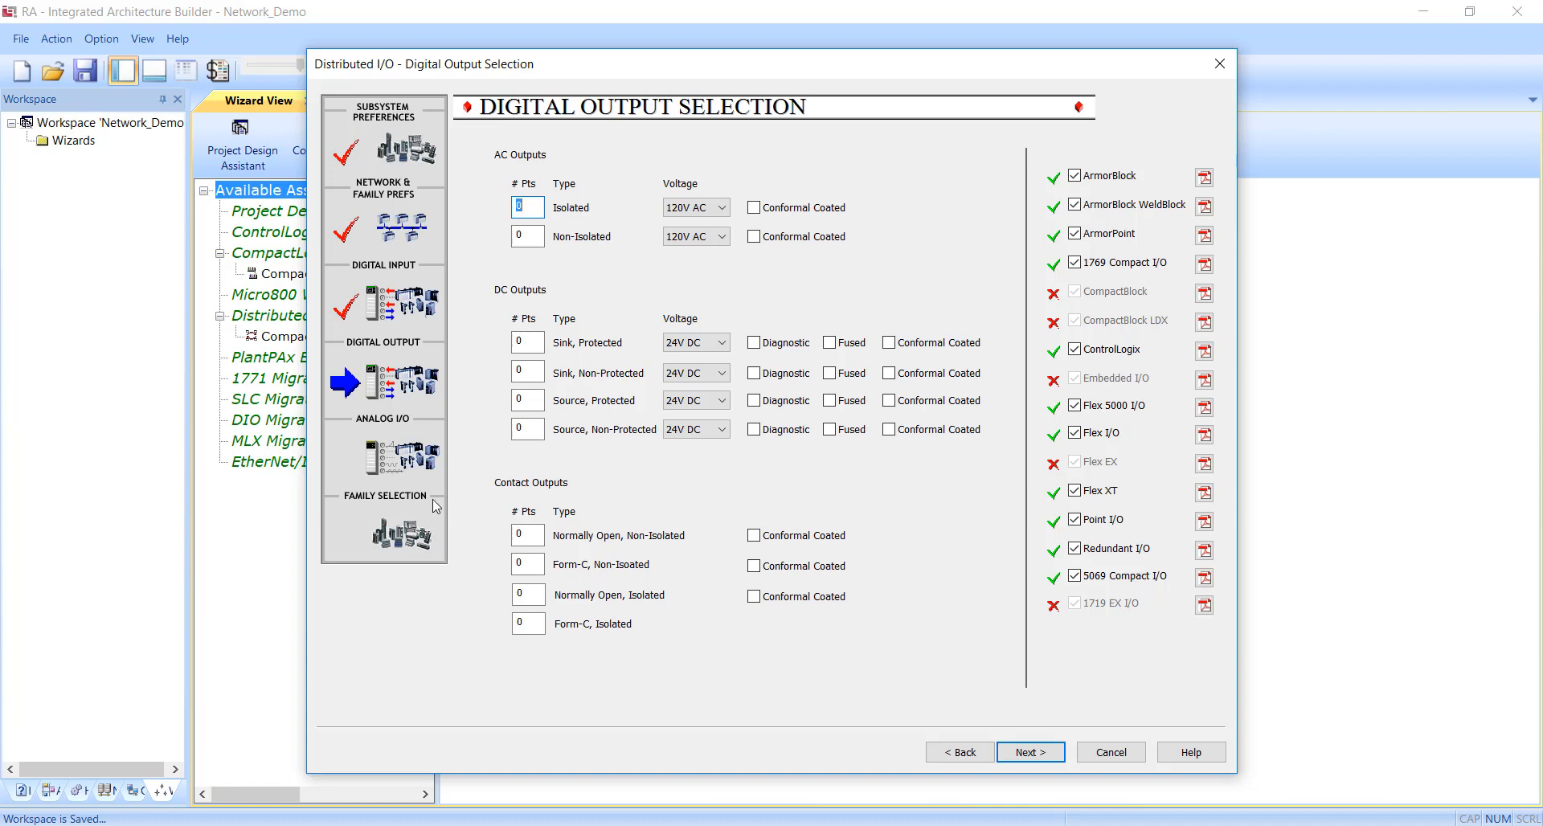
{"action": "left_click", "coordinate": [1030, 753]}
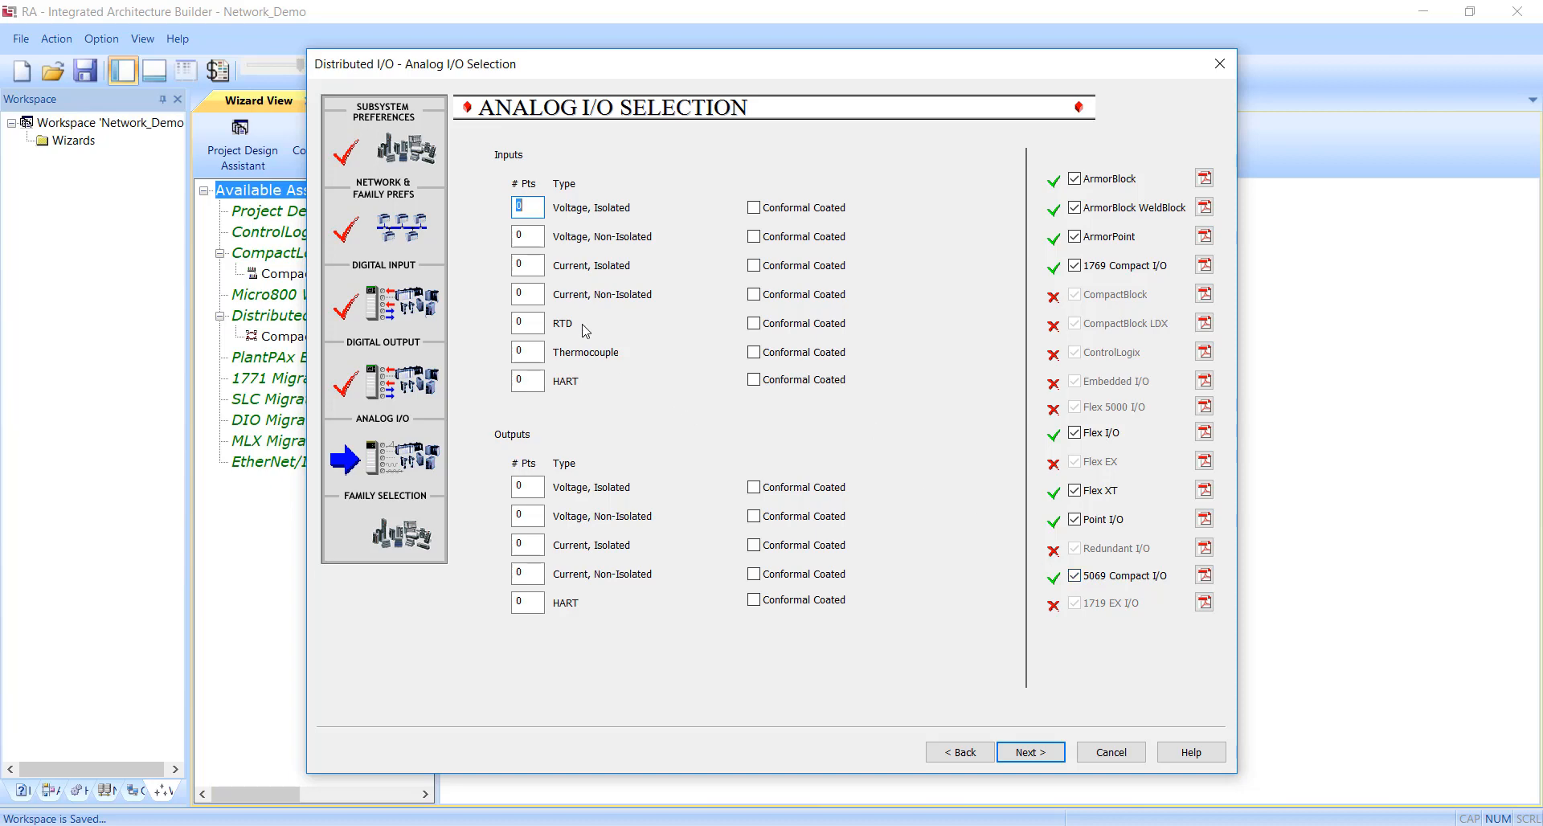
Request 3 RTD analog inputs and 3 non-isolated voltage analog outputs, and proceed to family selection.
{"action": "left_click", "coordinate": [533, 322]}
{"action": "type", "text": "3"}
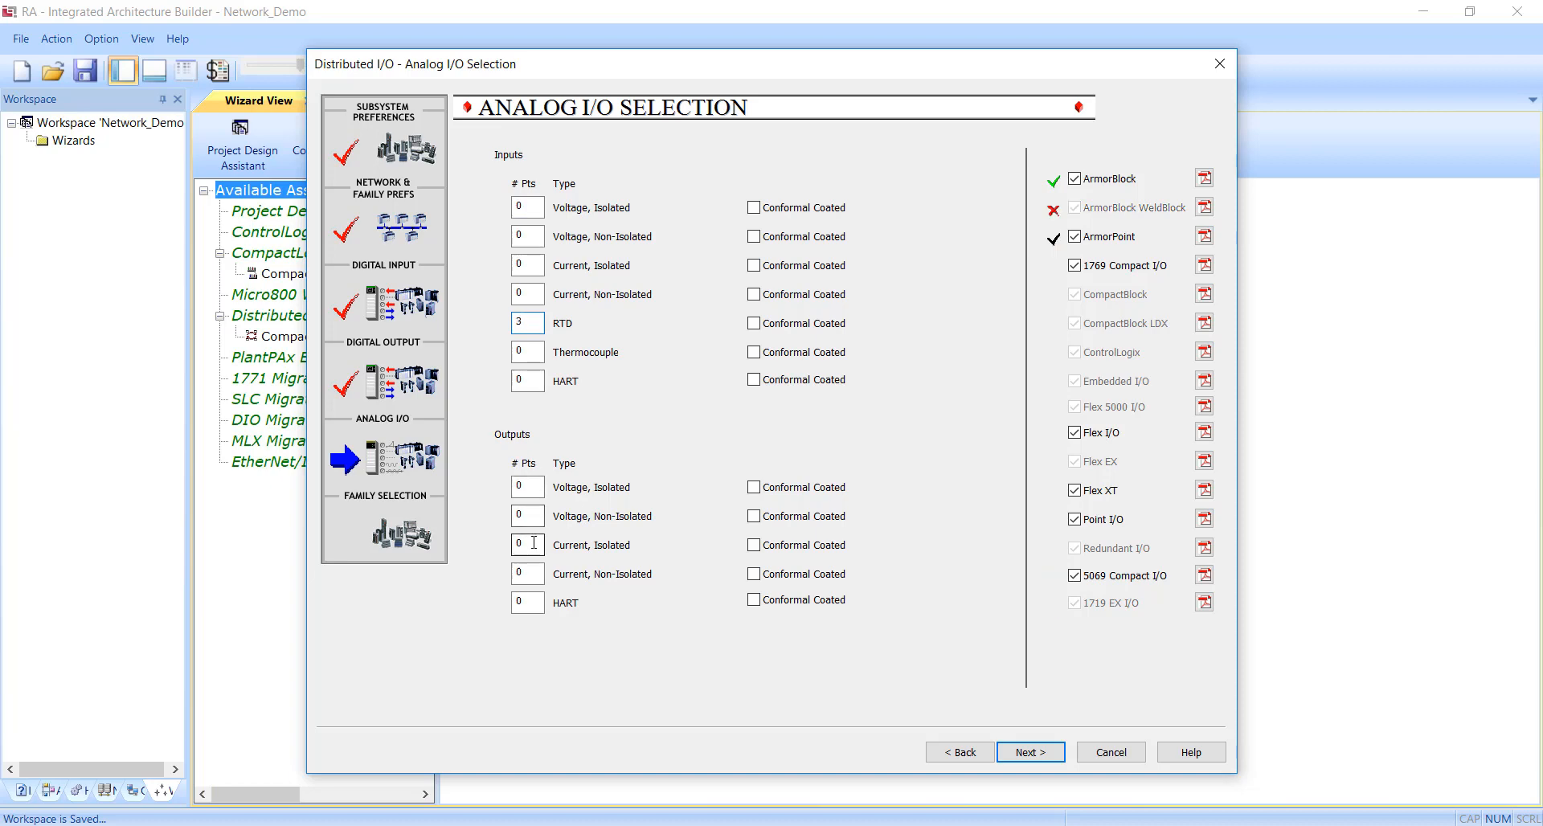
{"action": "left_click", "coordinate": [527, 545]}
{"action": "key", "text": "BackSpace"}
{"action": "left_click", "coordinate": [527, 516]}
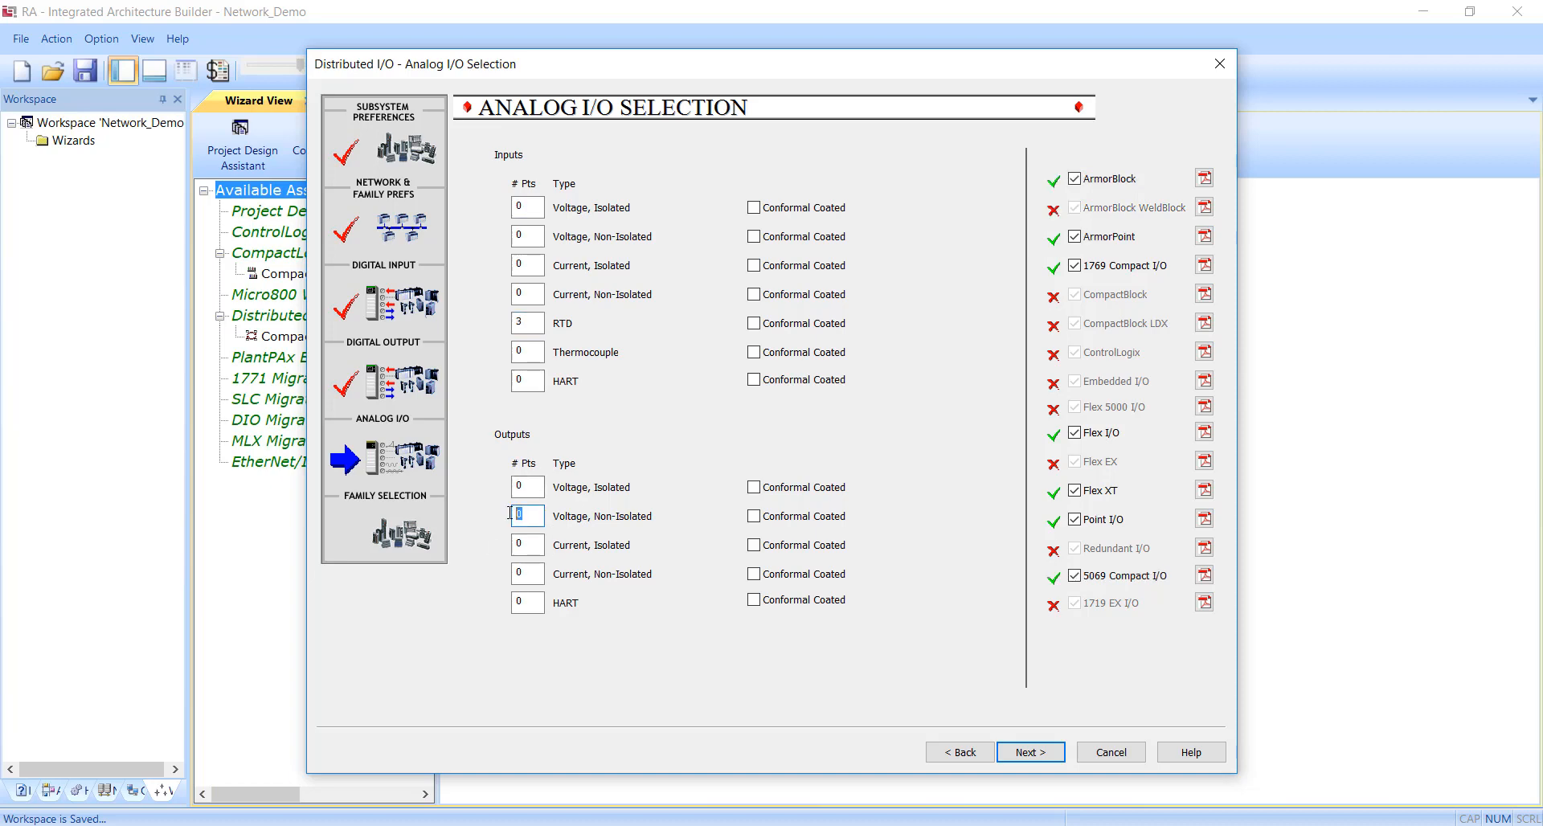
{"action": "type", "text": "3"}
{"action": "left_click", "coordinate": [1030, 752]}
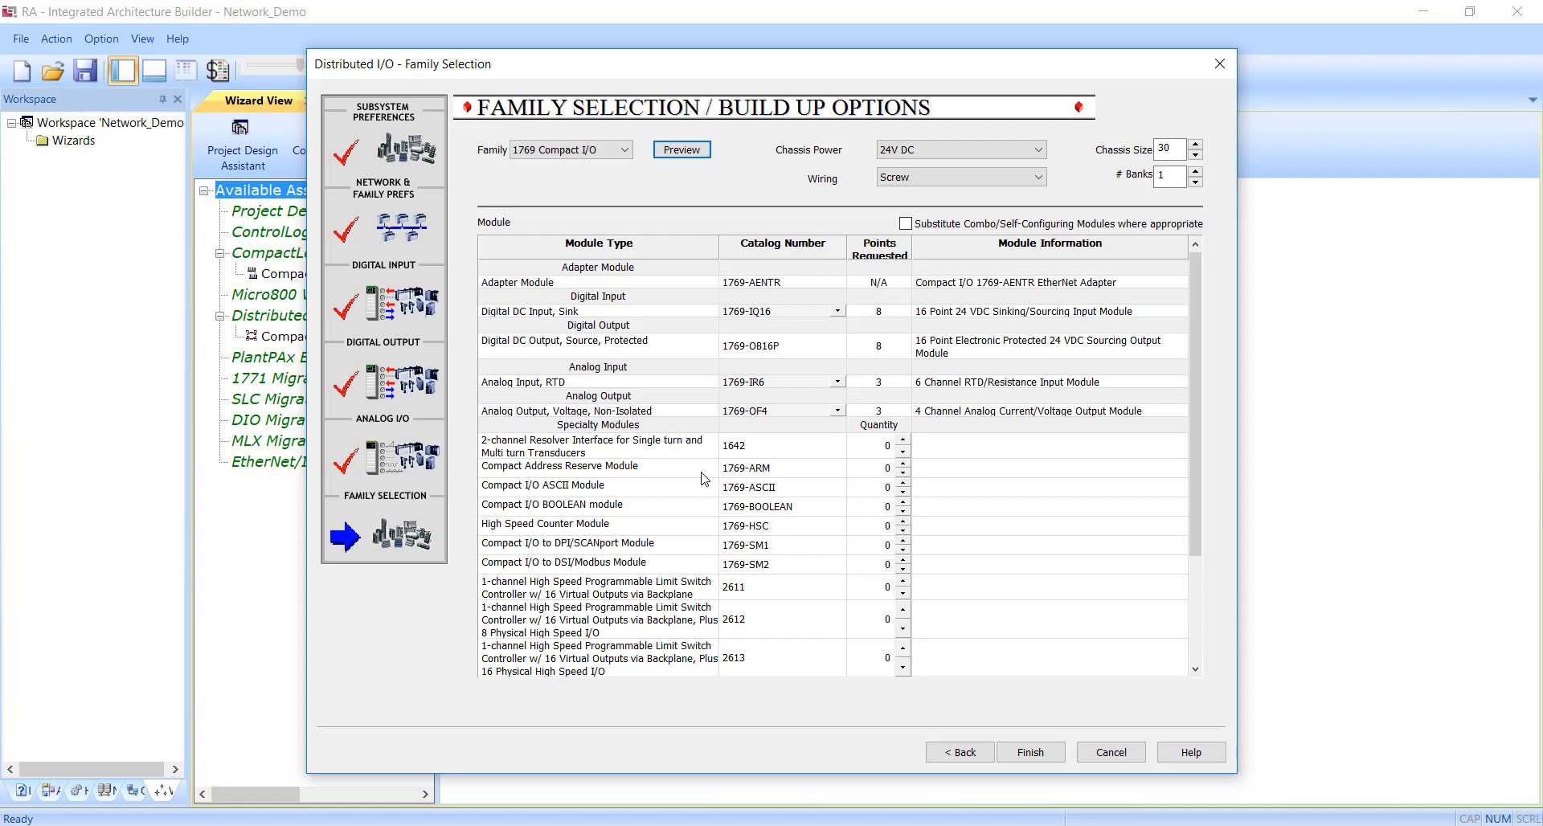
Change the Distributed I/O family to 5069 Compact I/O.
{"action": "left_click", "coordinate": [649, 184]}
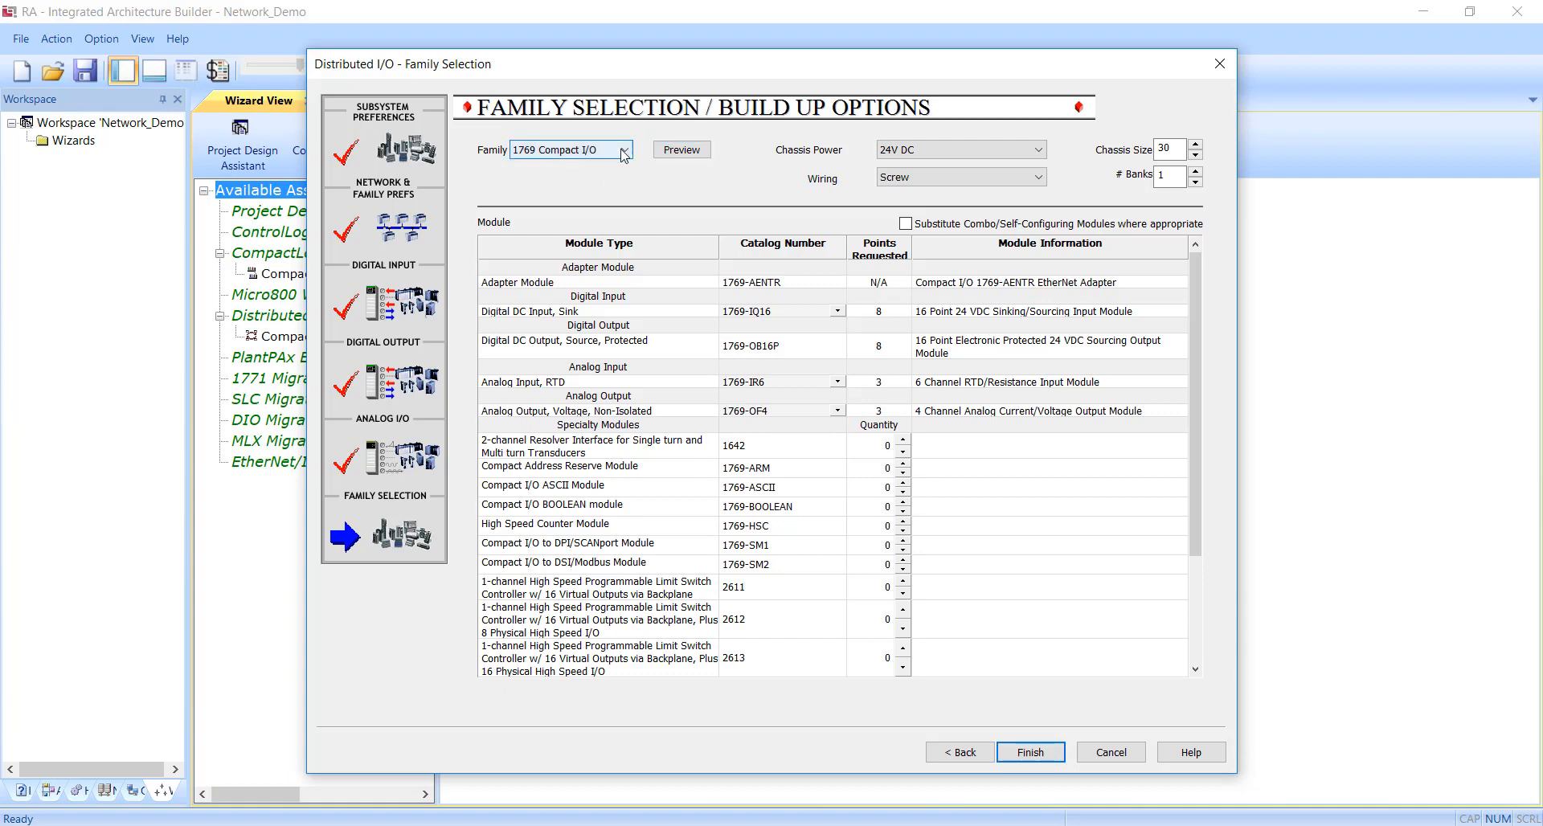
{"action": "left_click", "coordinate": [624, 151]}
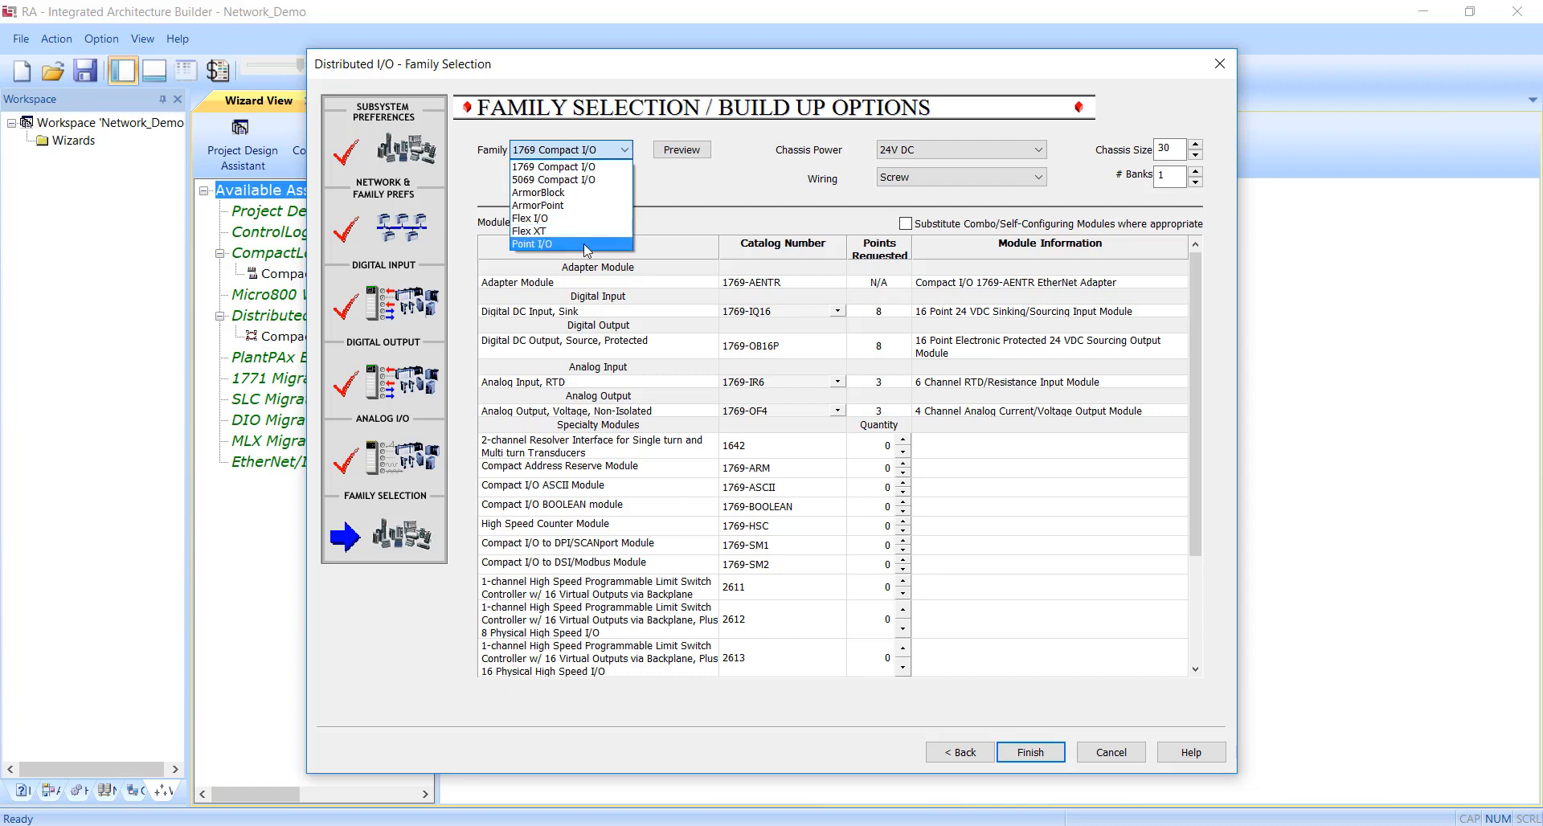
{"action": "left_click", "coordinate": [575, 181]}
{"action": "left_click", "coordinate": [630, 151]}
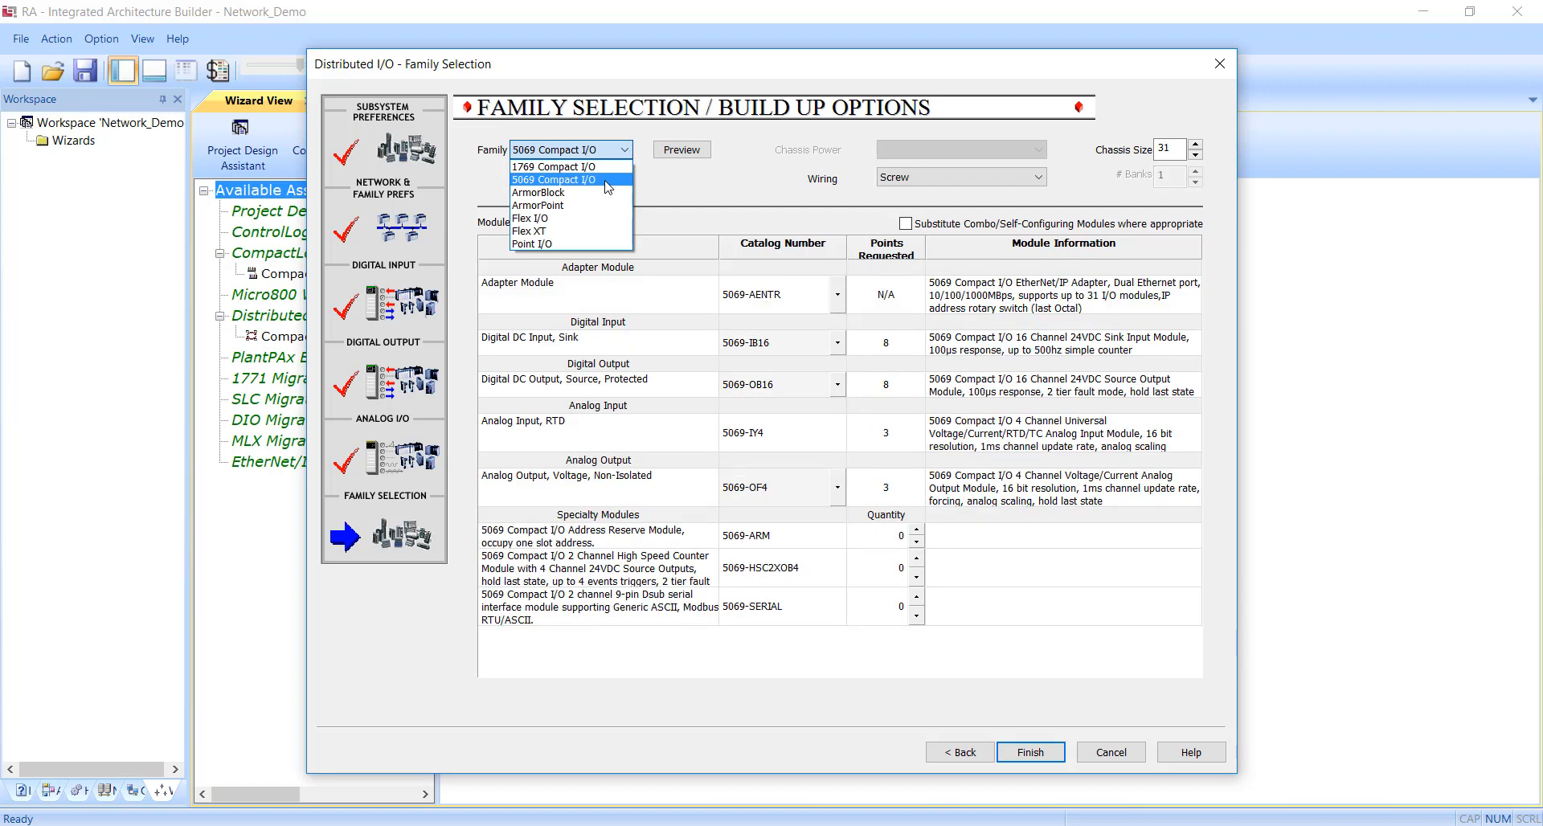
Keep the 5069 Compact I/O family, set its chassis size to 4, and finish the wizard without adding more Distributed I/O.
{"action": "left_click", "coordinate": [608, 180]}
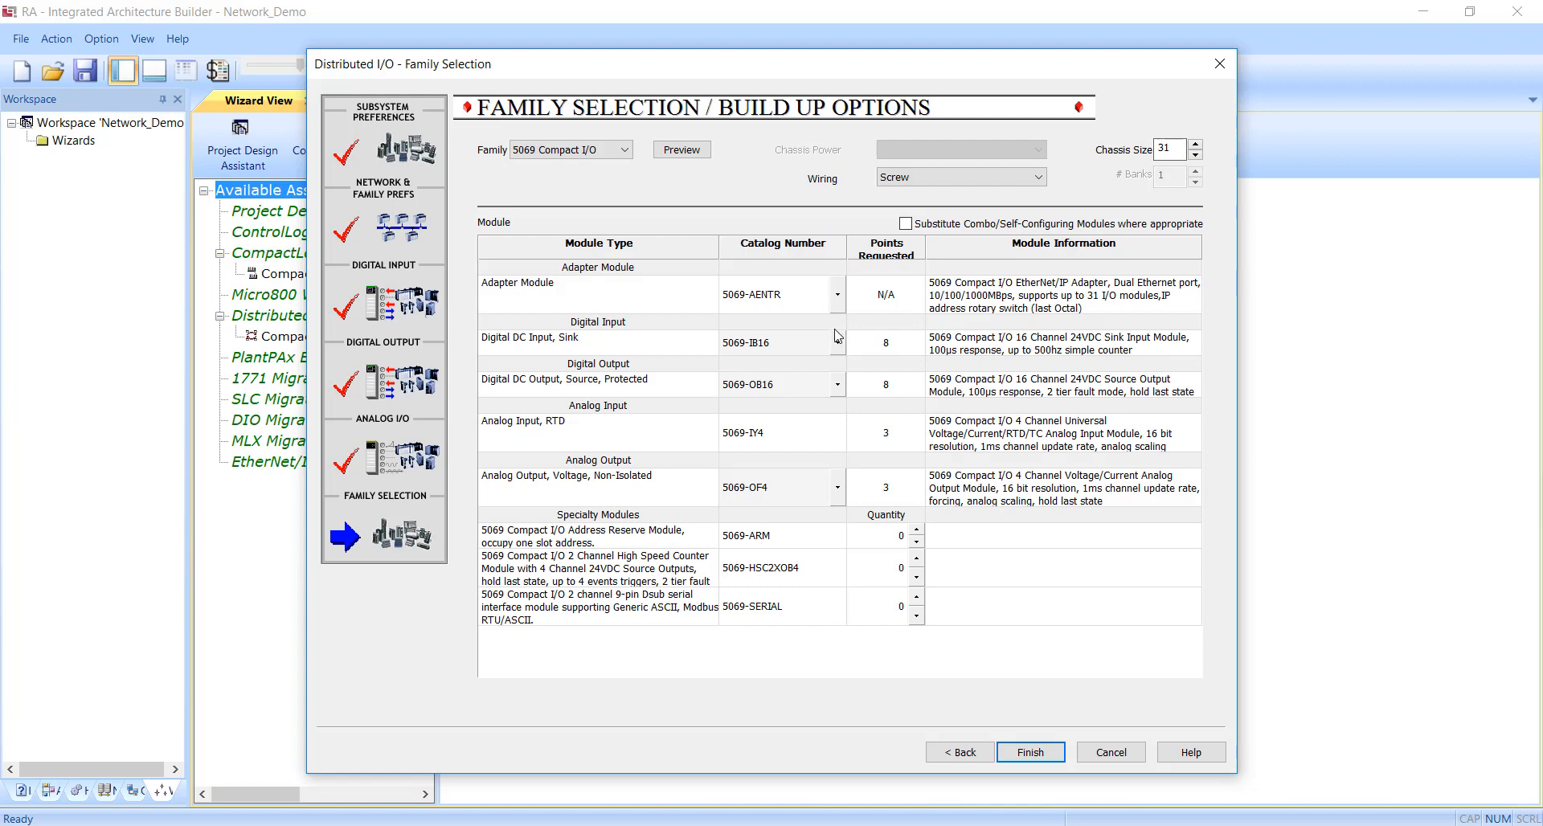
{"action": "double_click", "coordinate": [1170, 149]}
{"action": "type", "text": "4"}
{"action": "key", "text": "Return"}
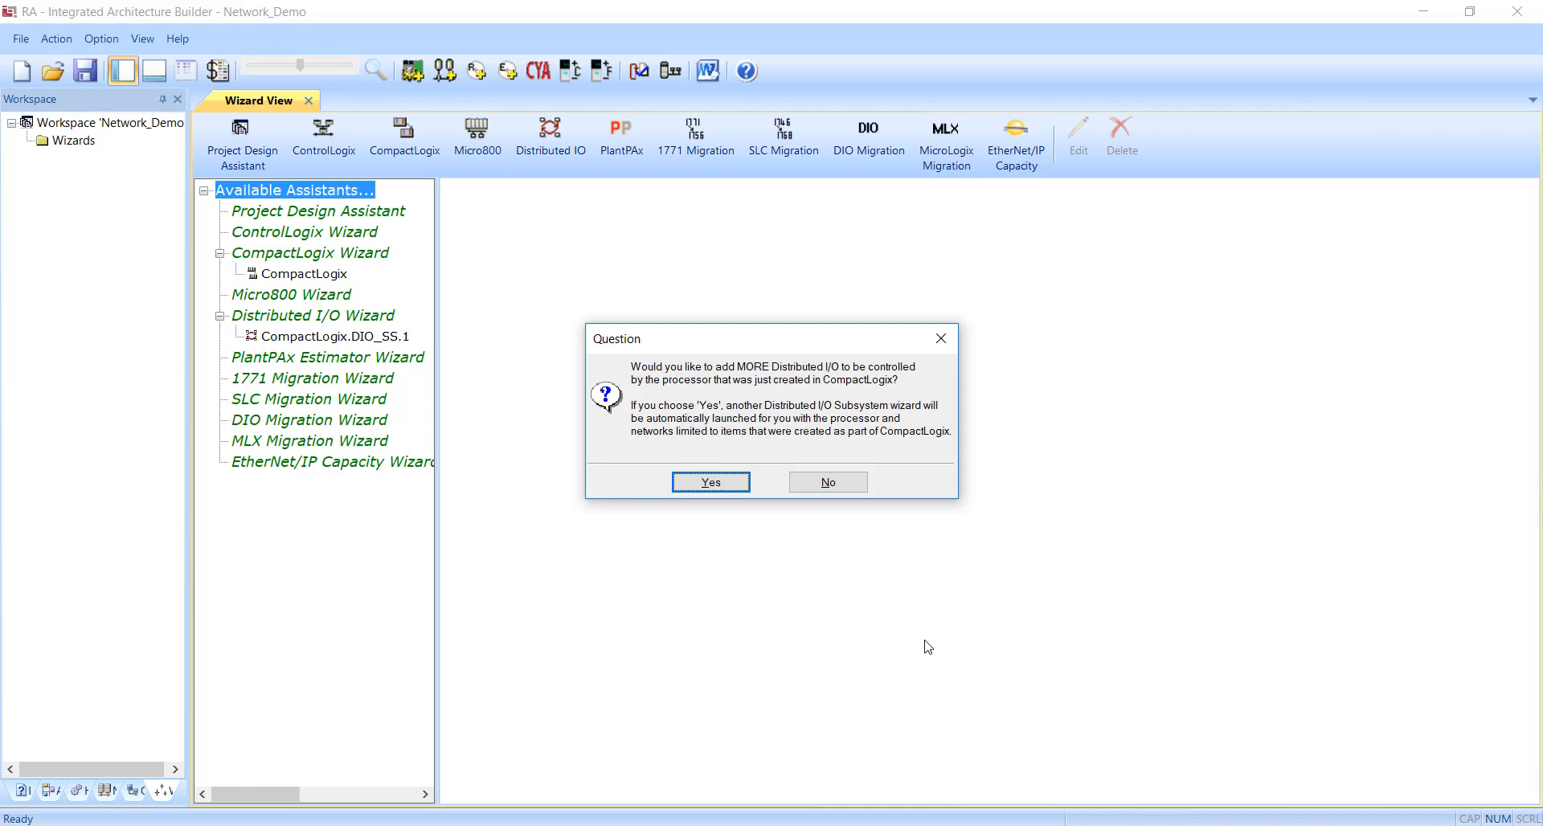
{"action": "left_click", "coordinate": [850, 488]}
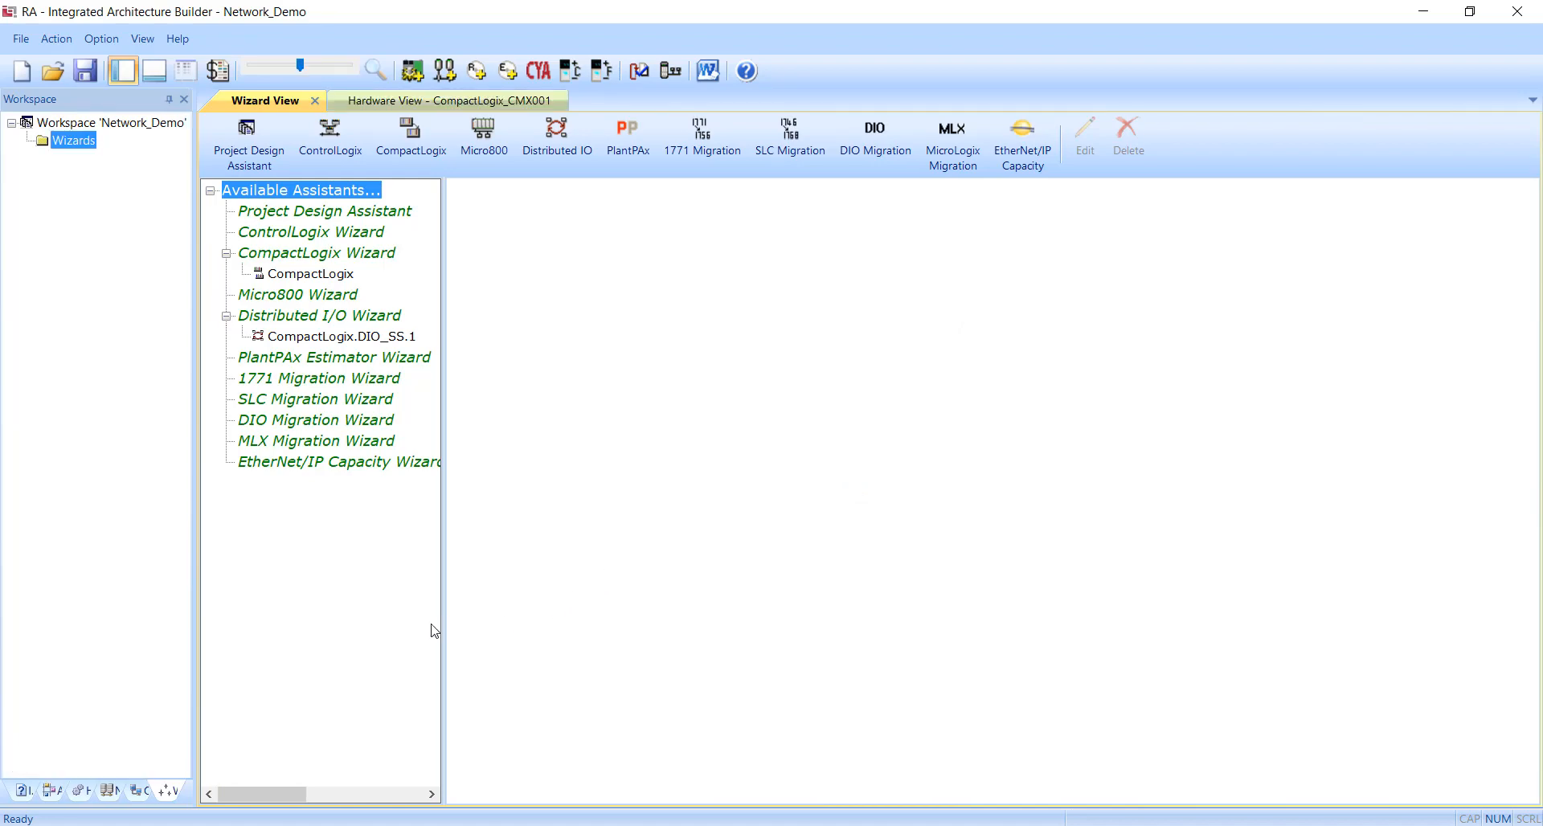
Open the project's hardware tree and expand the 5069 chassis of both the CompactLogix controller and the distributed I/O.
{"action": "left_click_drag", "start_coordinate": [199, 706], "coordinate": [299, 699]}
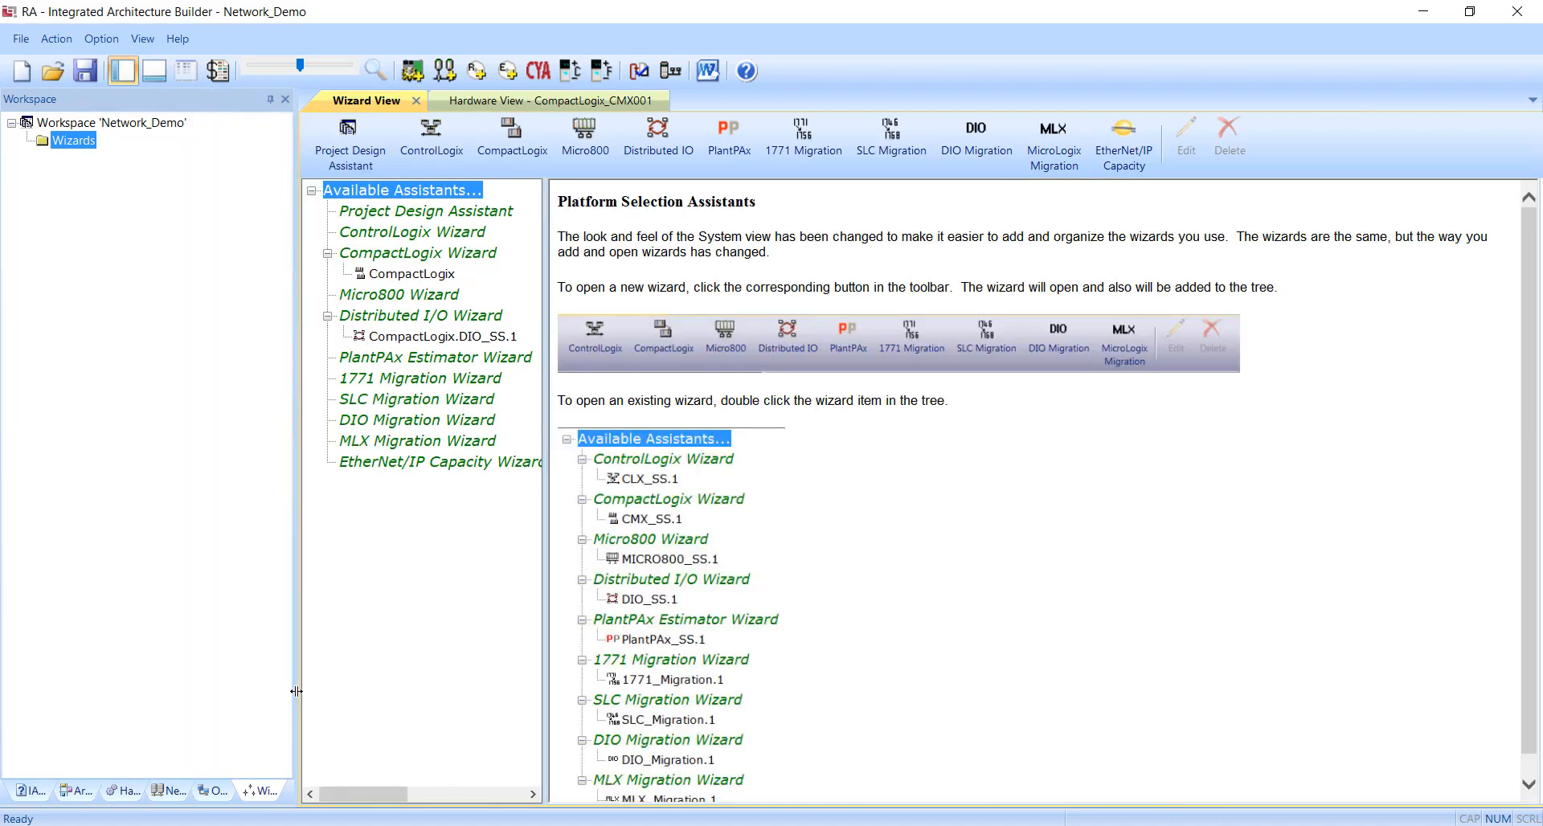
{"action": "left_click", "coordinate": [115, 796]}
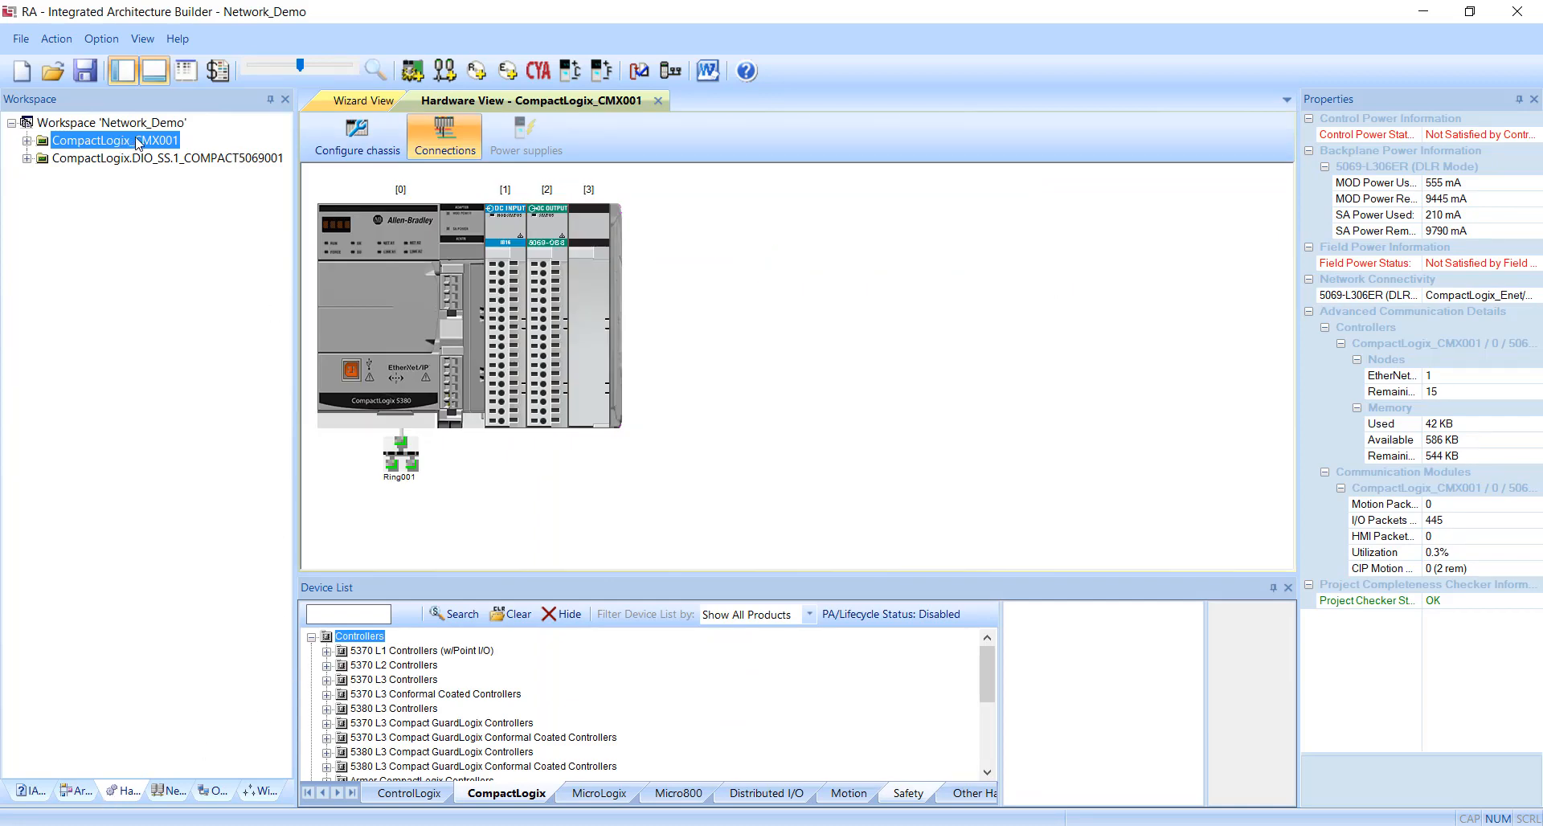
{"action": "left_click", "coordinate": [27, 158]}
{"action": "left_click", "coordinate": [26, 141]}
{"action": "left_click", "coordinate": [42, 158]}
{"action": "left_click", "coordinate": [42, 264]}
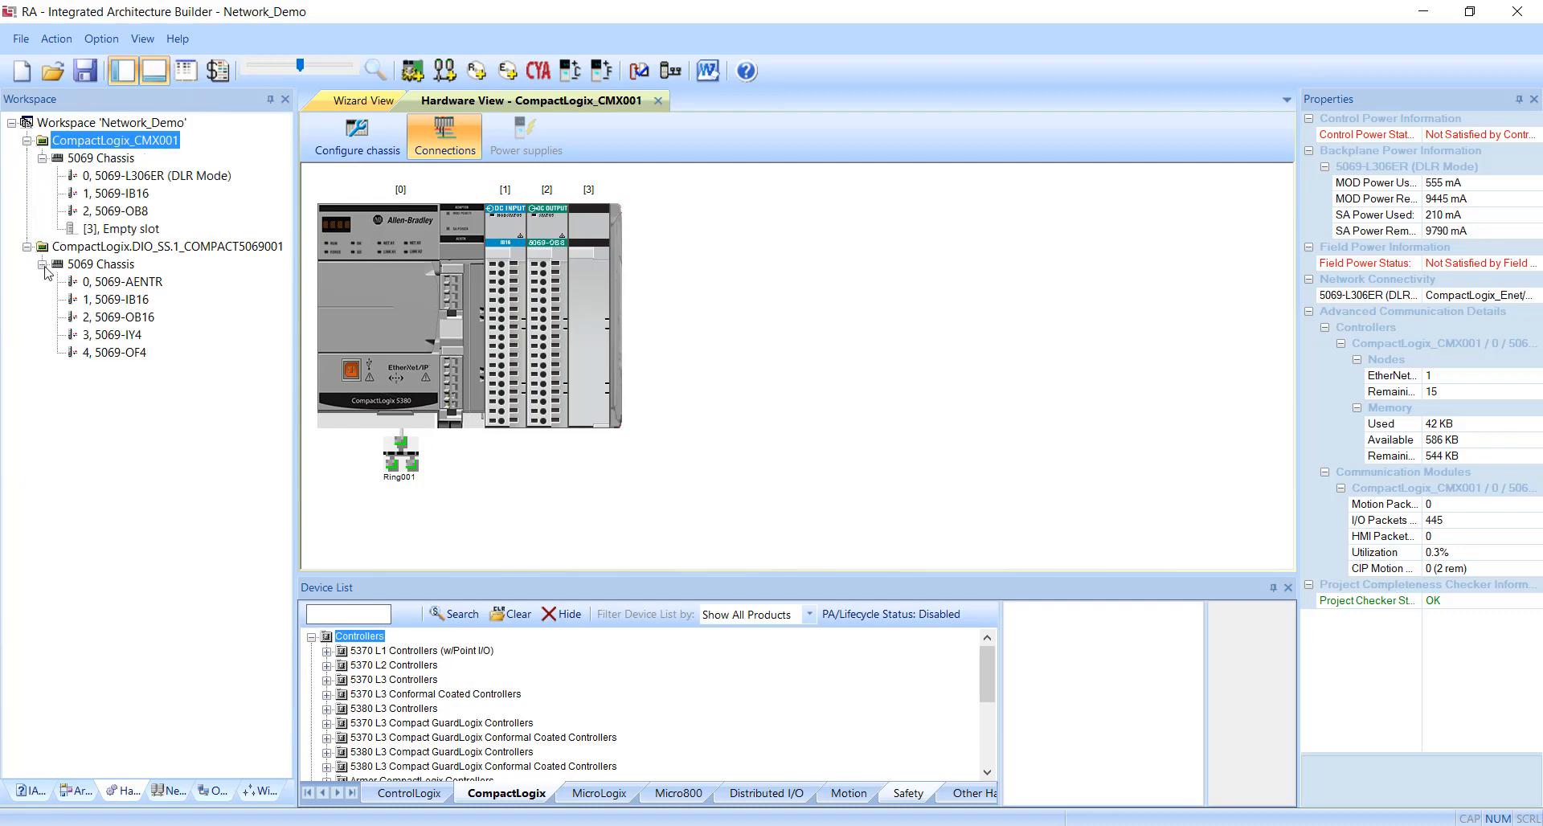
Inspect the controller's 5069 chassis and 5069-L306ER module, and display the distributed I/O chassis with the 5069-AENTR adapter.
{"action": "left_click", "coordinate": [146, 179]}
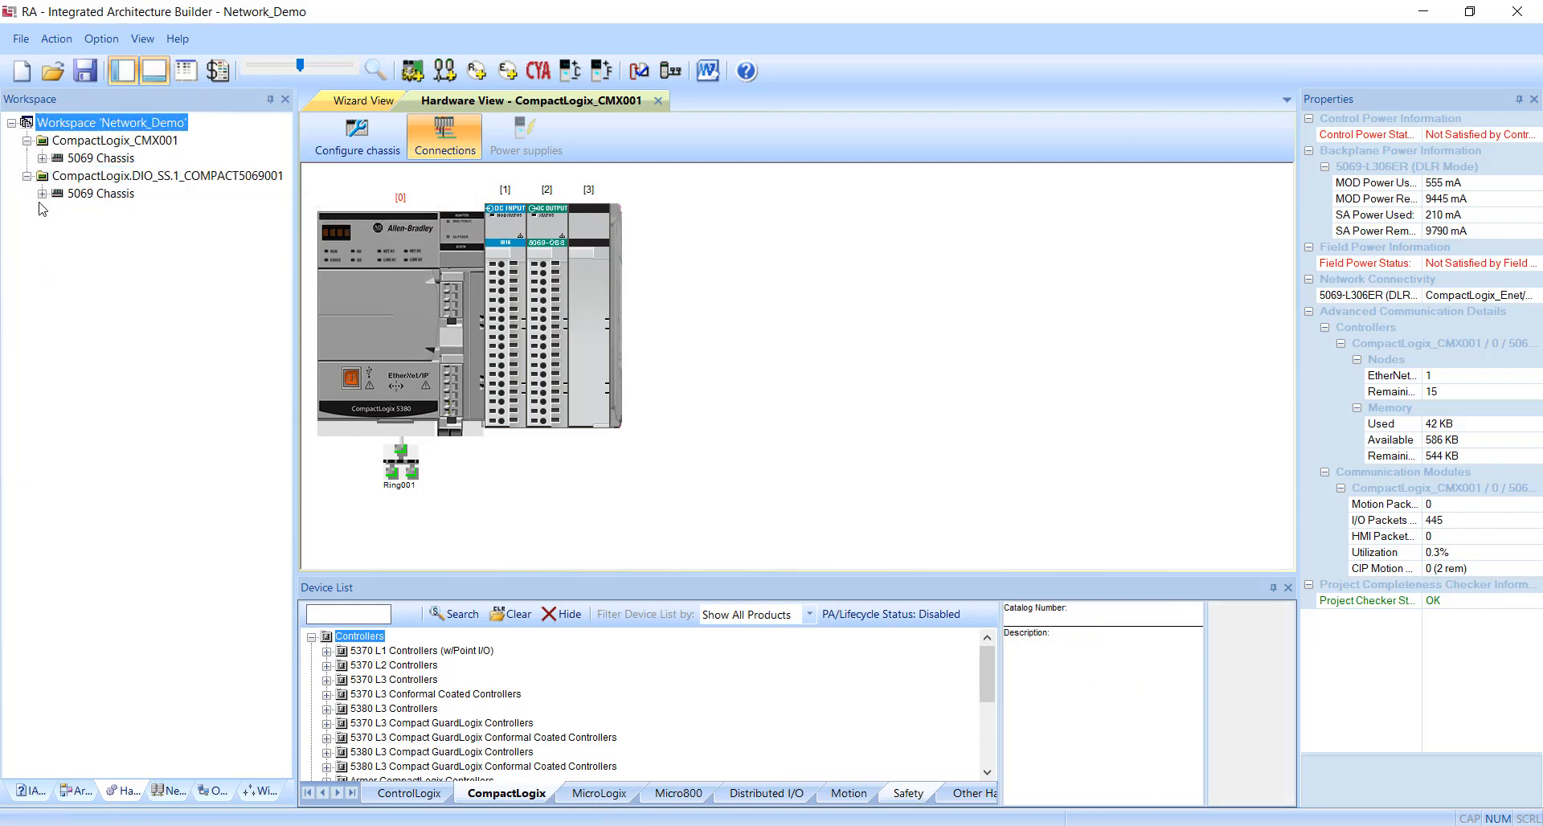
{"action": "left_click", "coordinate": [41, 194]}
{"action": "left_click", "coordinate": [43, 158]}
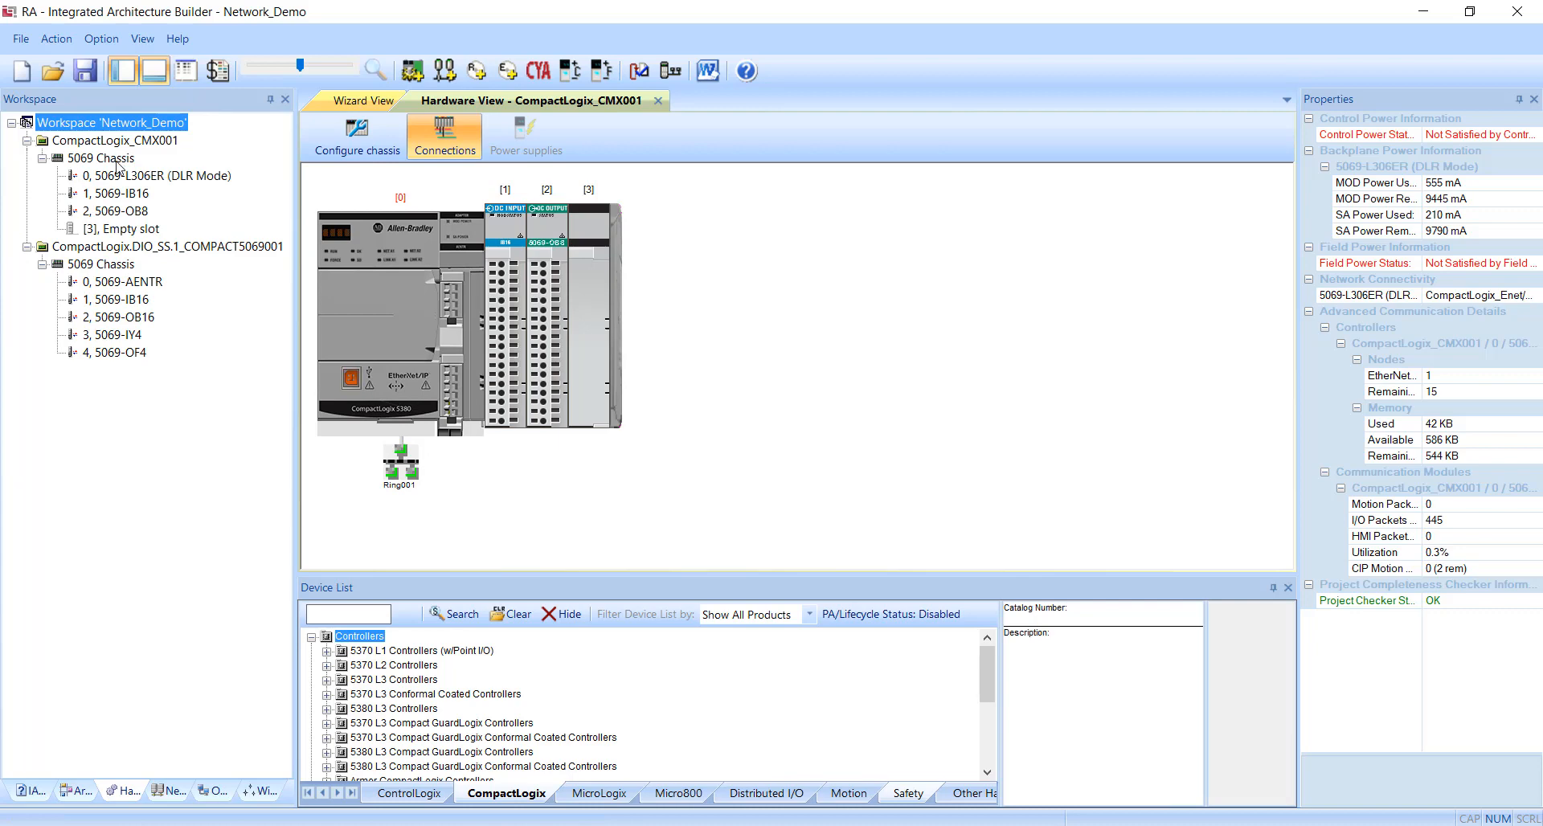
{"action": "left_click", "coordinate": [95, 161]}
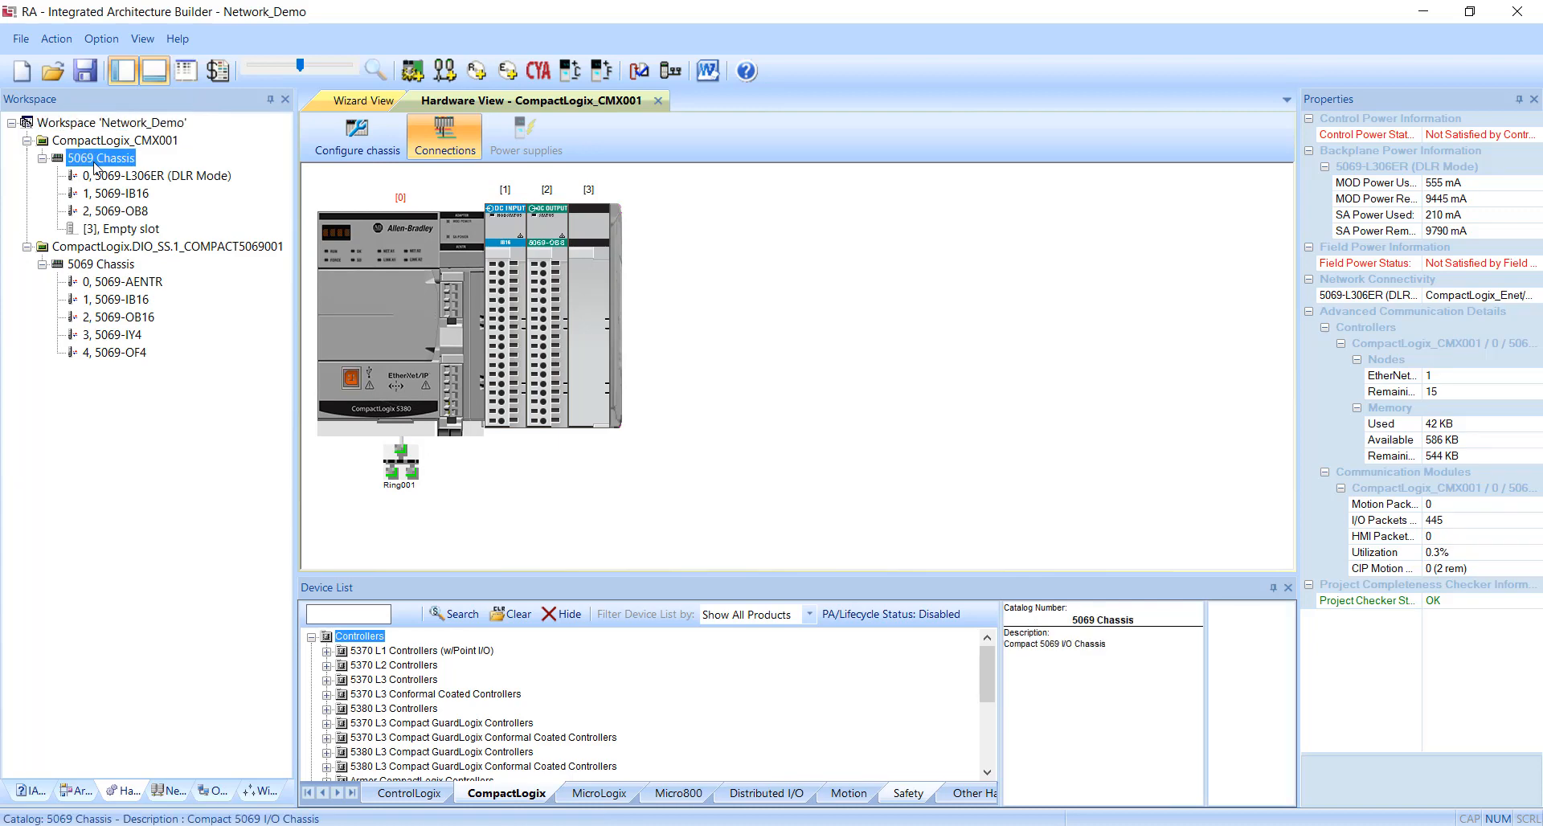
{"action": "left_click", "coordinate": [105, 176]}
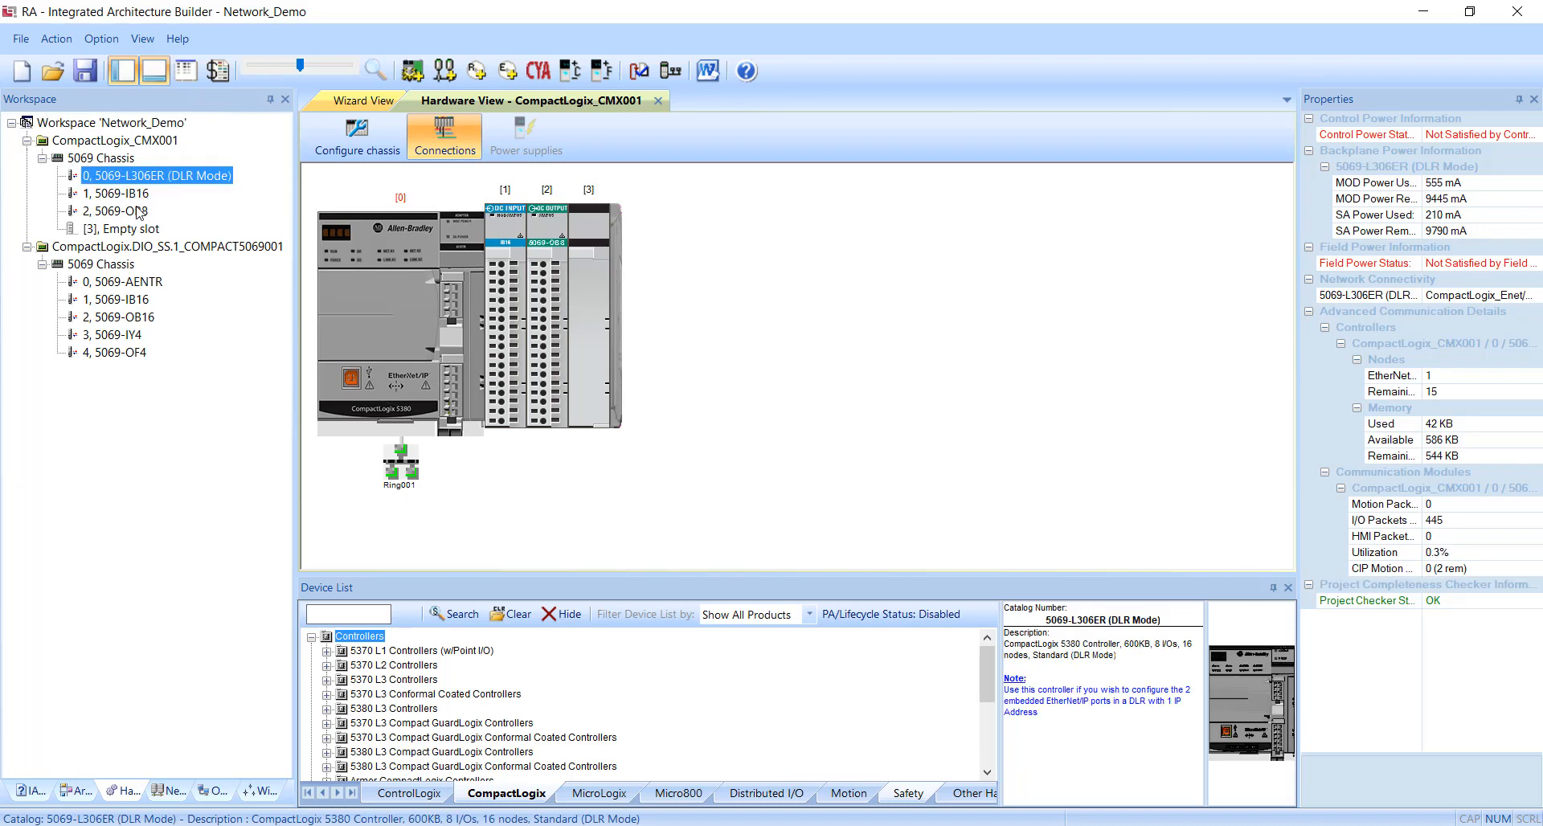
{"action": "left_click", "coordinate": [152, 285]}
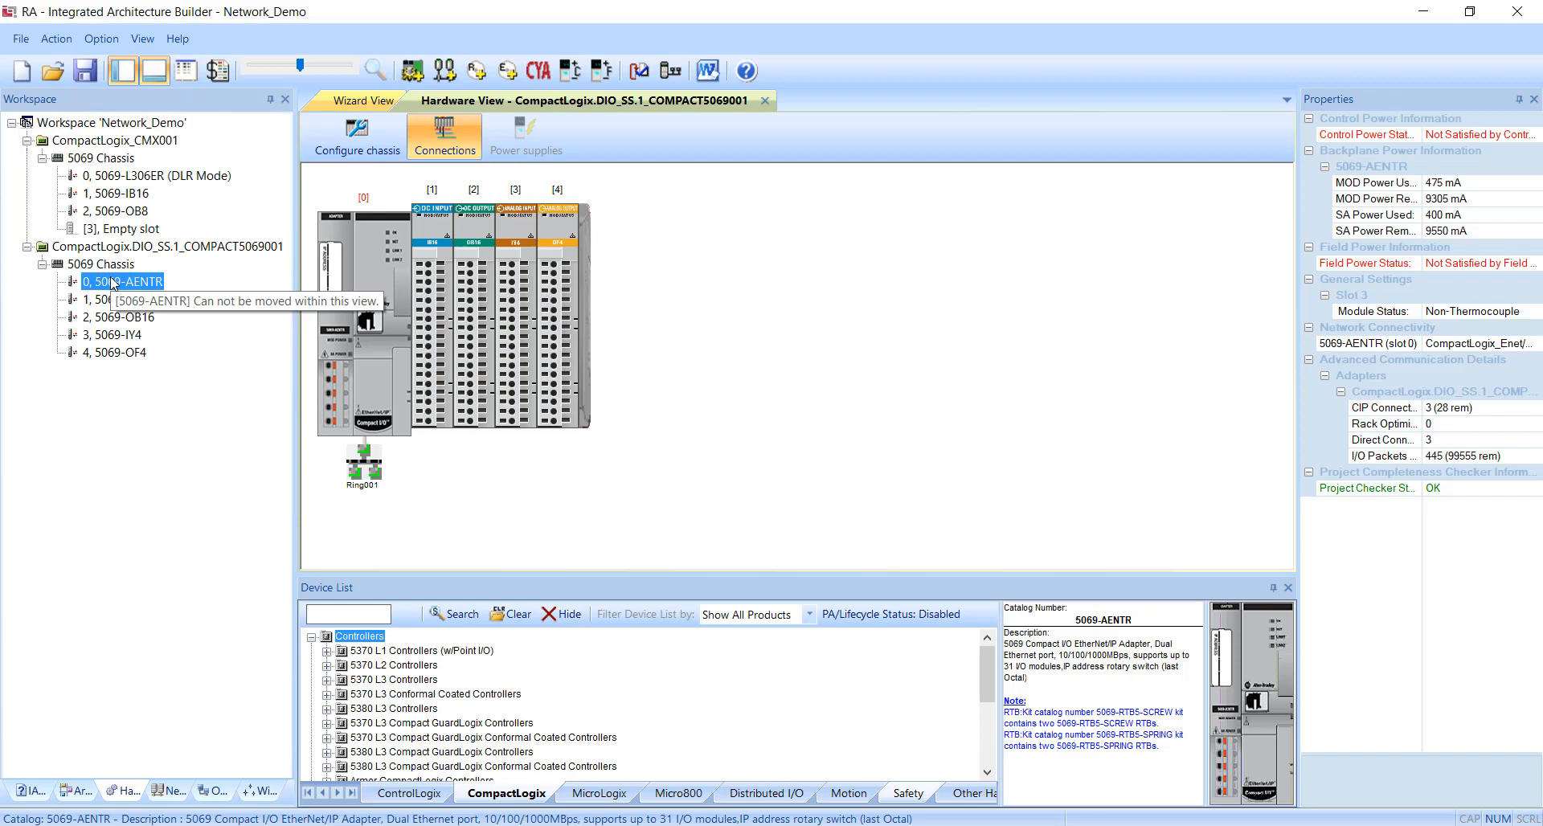
Try the distributed I/O chassis with 8 slots, and reduce it back to 5 slots.
{"action": "left_click", "coordinate": [386, 146]}
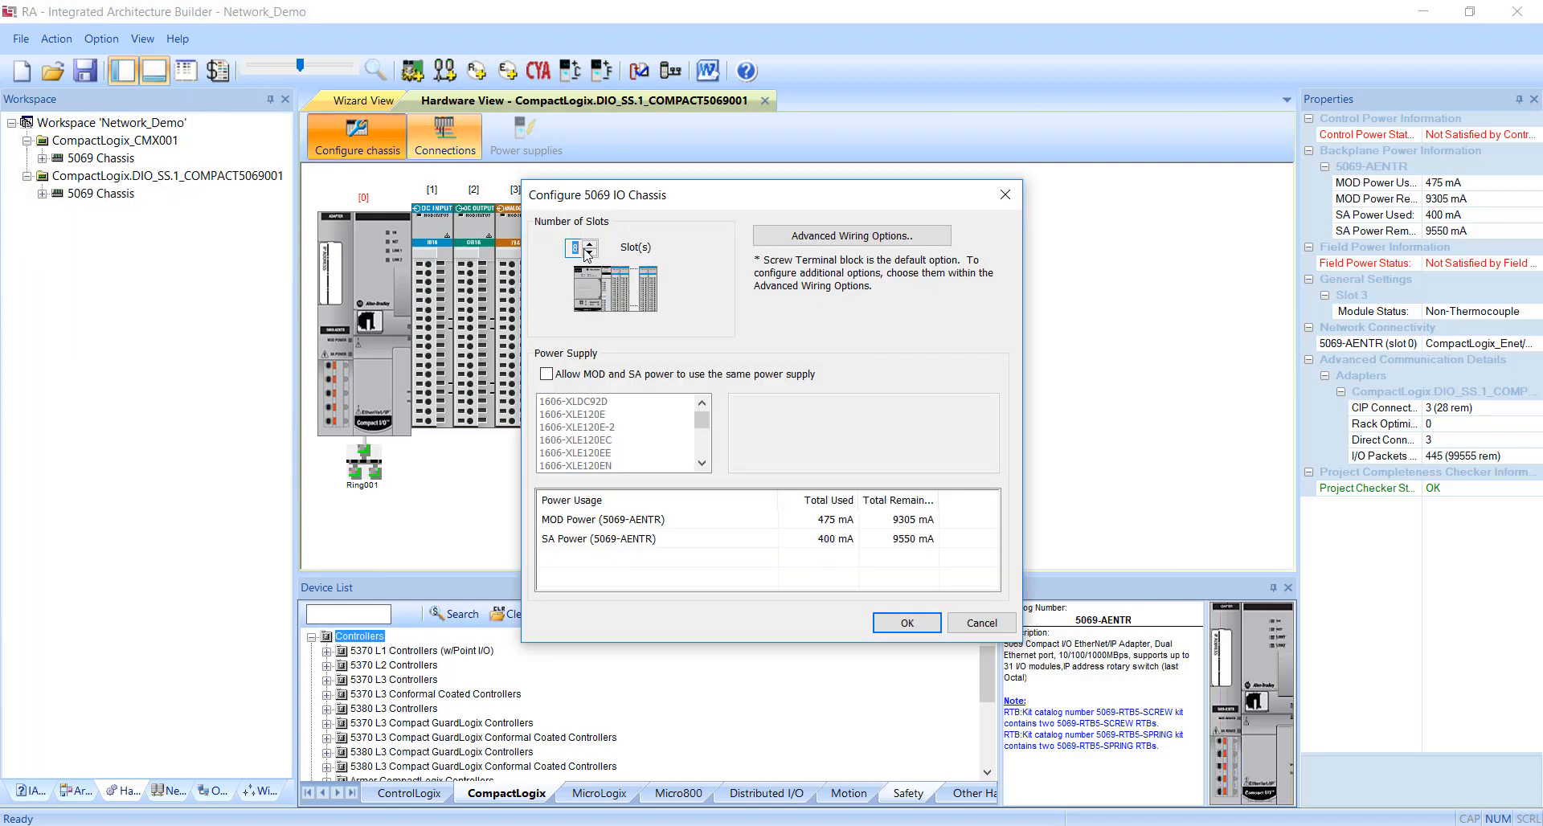
{"action": "left_click", "coordinate": [907, 624]}
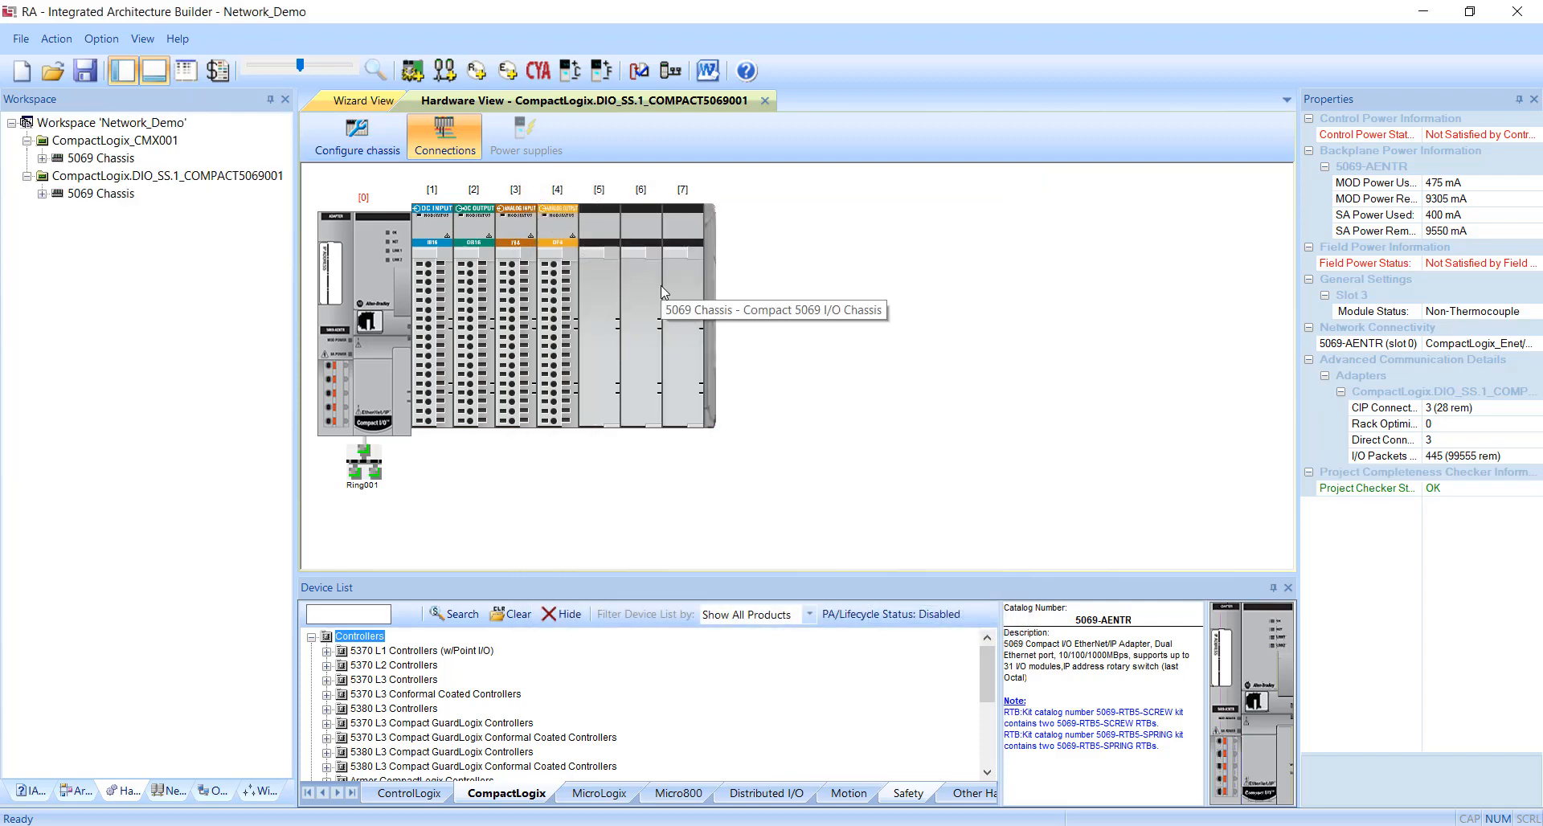
{"action": "double_click", "coordinate": [602, 258]}
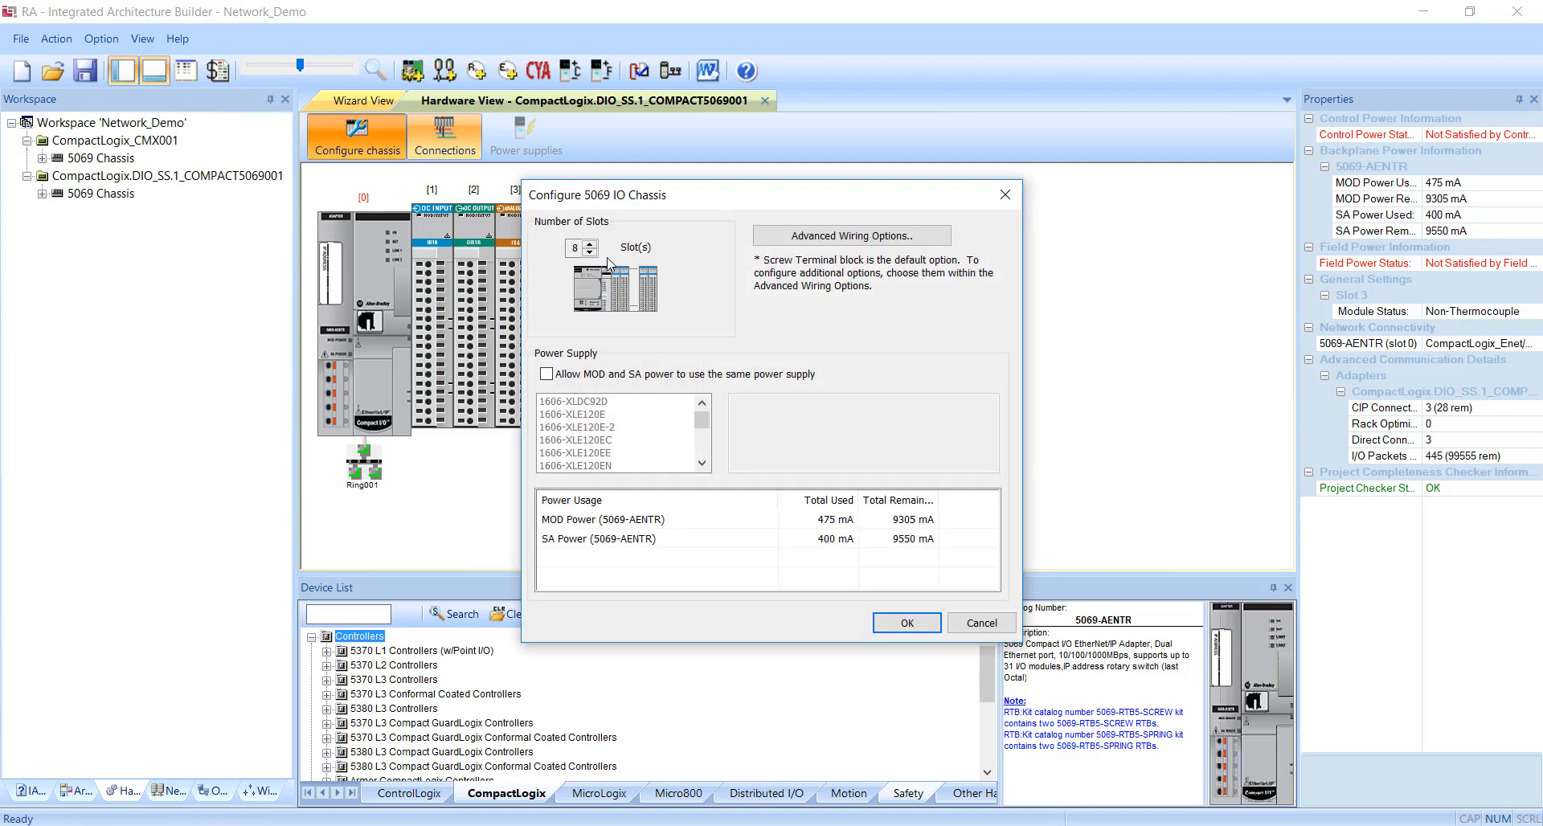
{"action": "scroll", "coordinate": [595, 252], "scroll_direction": "down", "scroll_amount": 3}
{"action": "left_click", "coordinate": [887, 634]}
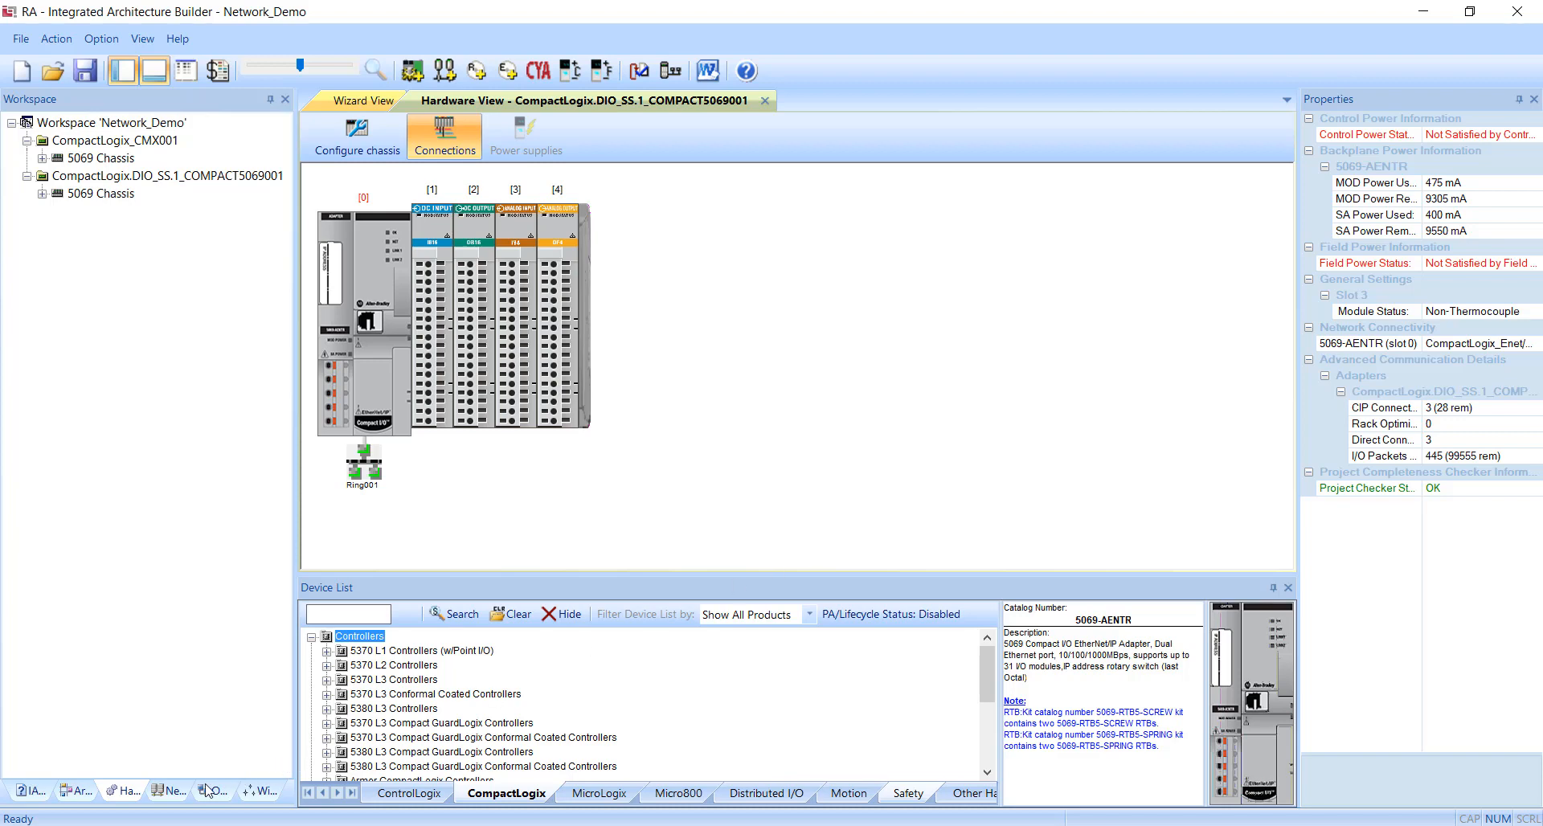
Open the CompactLogix_Enet network diagram and enlarge it to examine the controller and distributed I/O chassis on Ring001.
{"action": "left_click", "coordinate": [157, 792]}
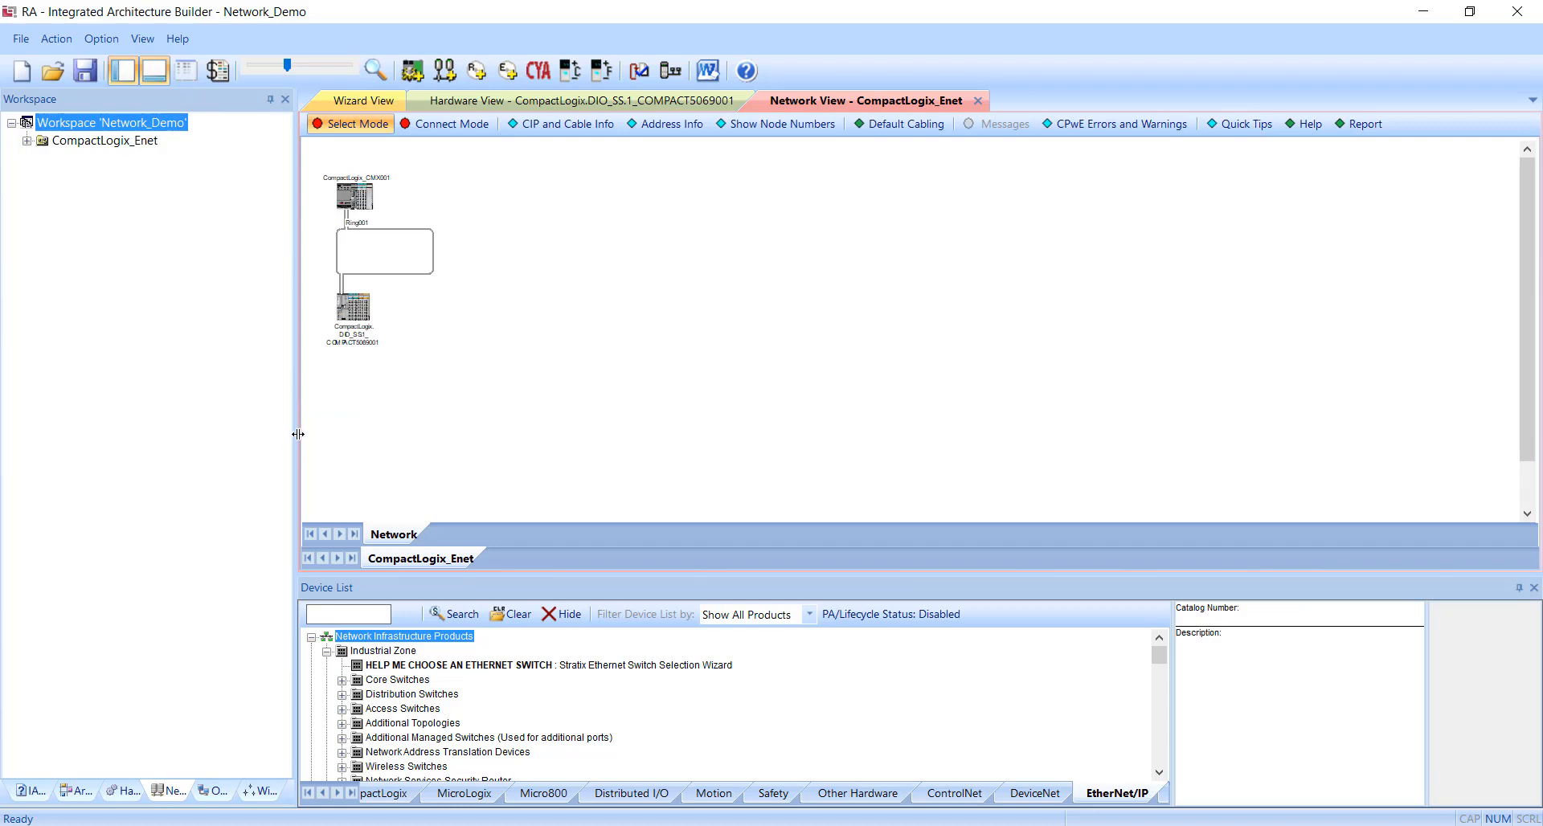
{"action": "left_click_drag", "start_coordinate": [296, 438], "coordinate": [163, 437]}
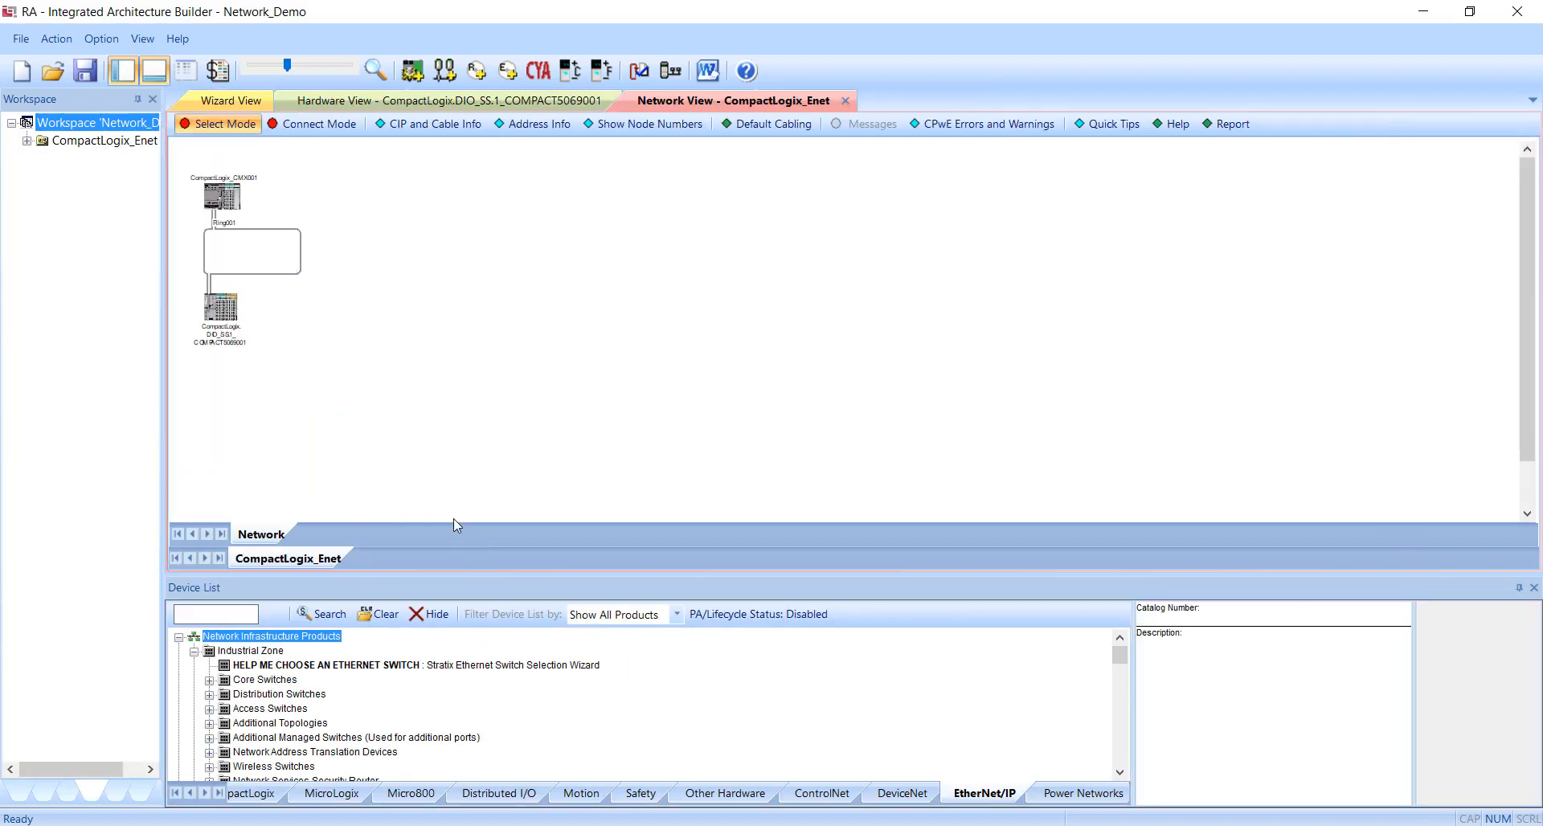
{"action": "left_click_drag", "start_coordinate": [439, 571], "coordinate": [439, 642]}
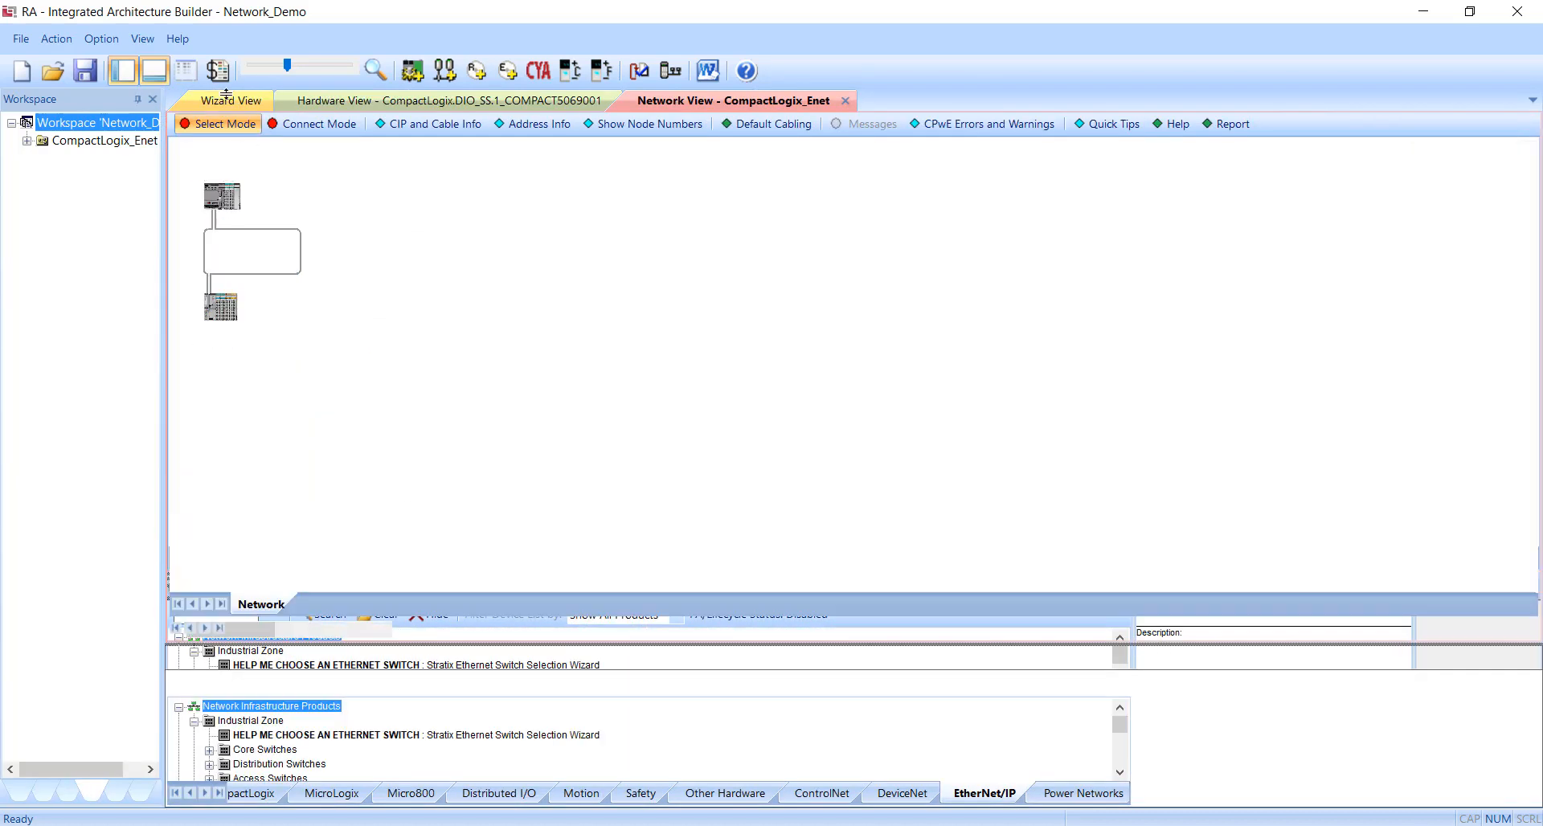
{"action": "left_click", "coordinate": [336, 70]}
{"action": "left_click", "coordinate": [336, 67]}
{"action": "left_click", "coordinate": [339, 67]}
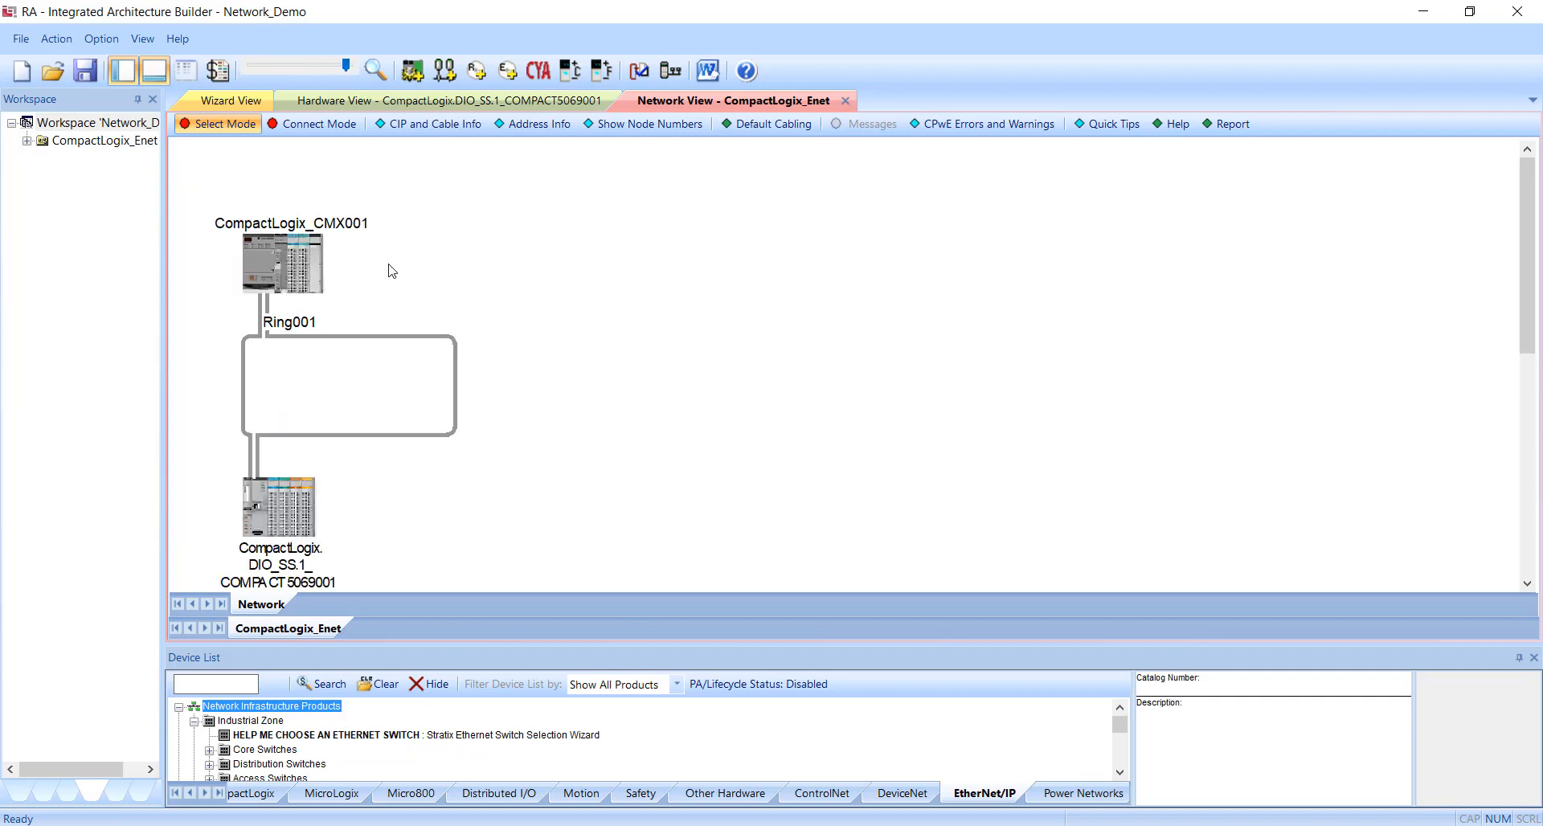
{"action": "scroll", "coordinate": [377, 275], "scroll_direction": "down", "scroll_amount": 1}
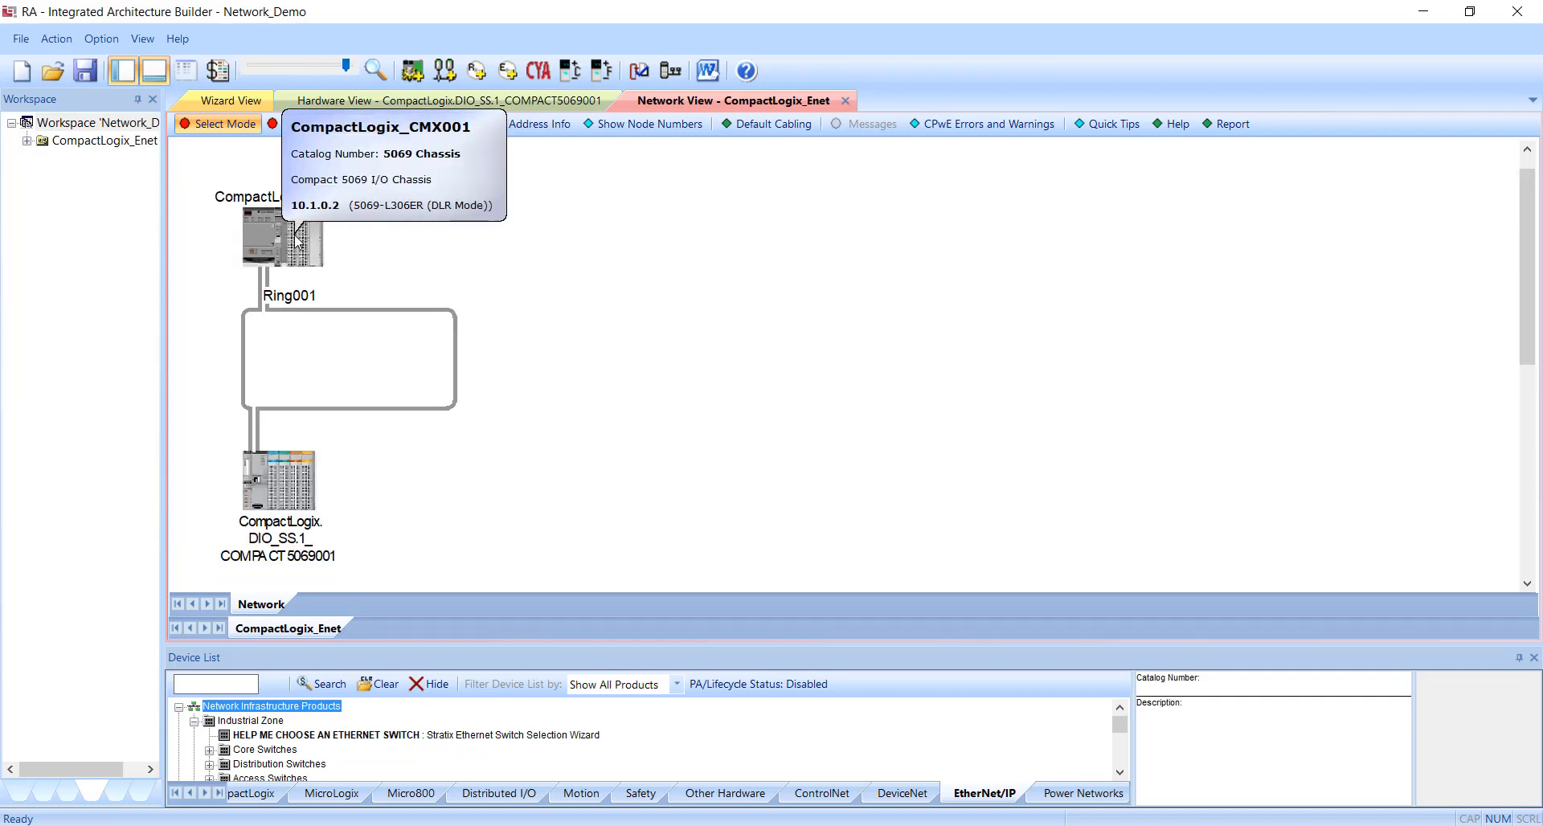
{"action": "mouse_move", "coordinate": [277, 457]}
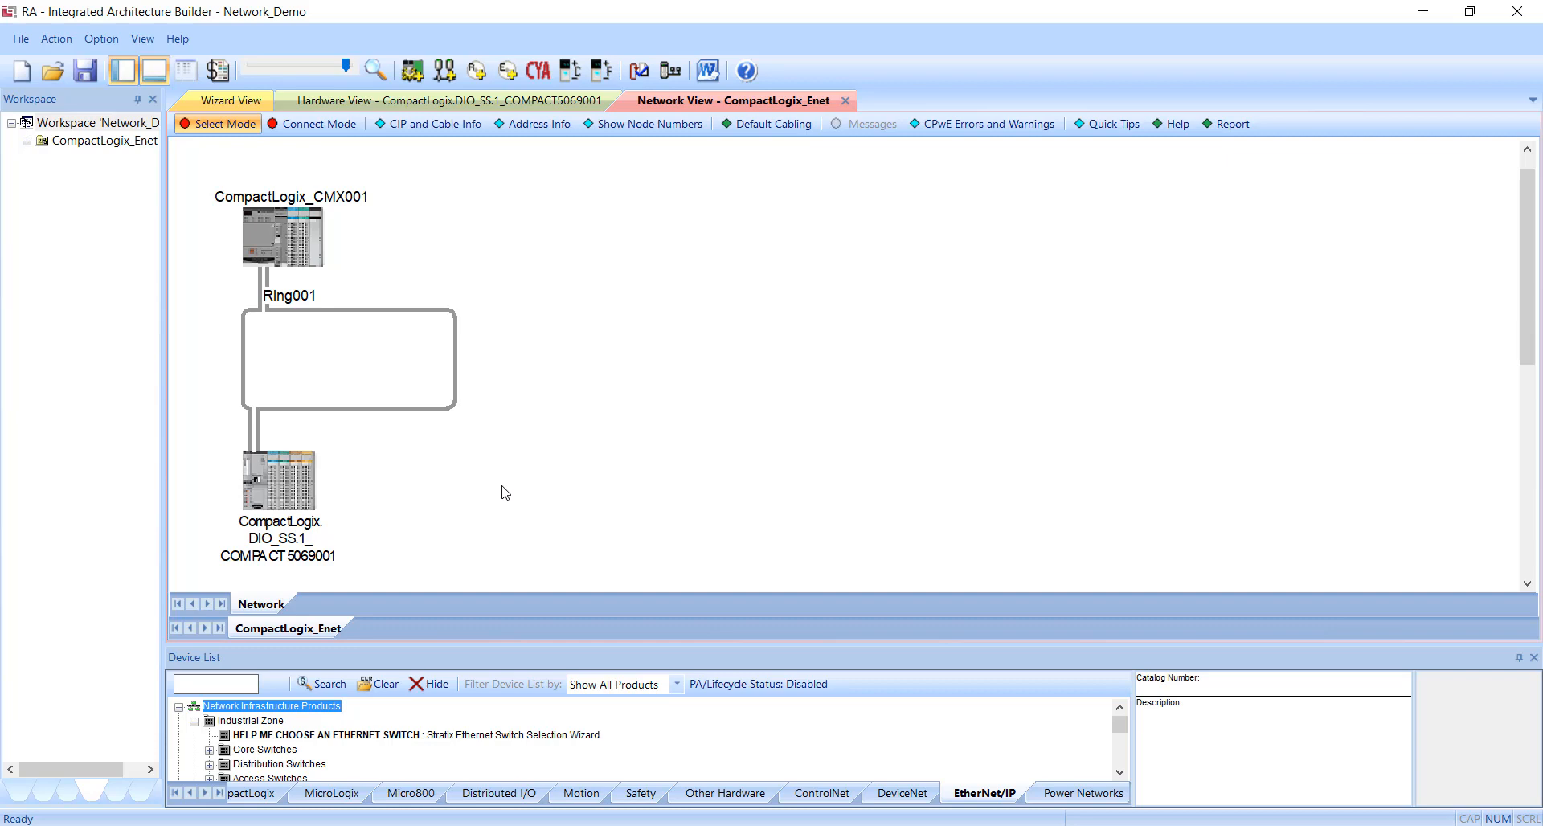
Save the workspace and create 5 duplicates of the 5069 distributed I/O chassis on Ring001.
{"action": "key", "text": "ctrl+s"}
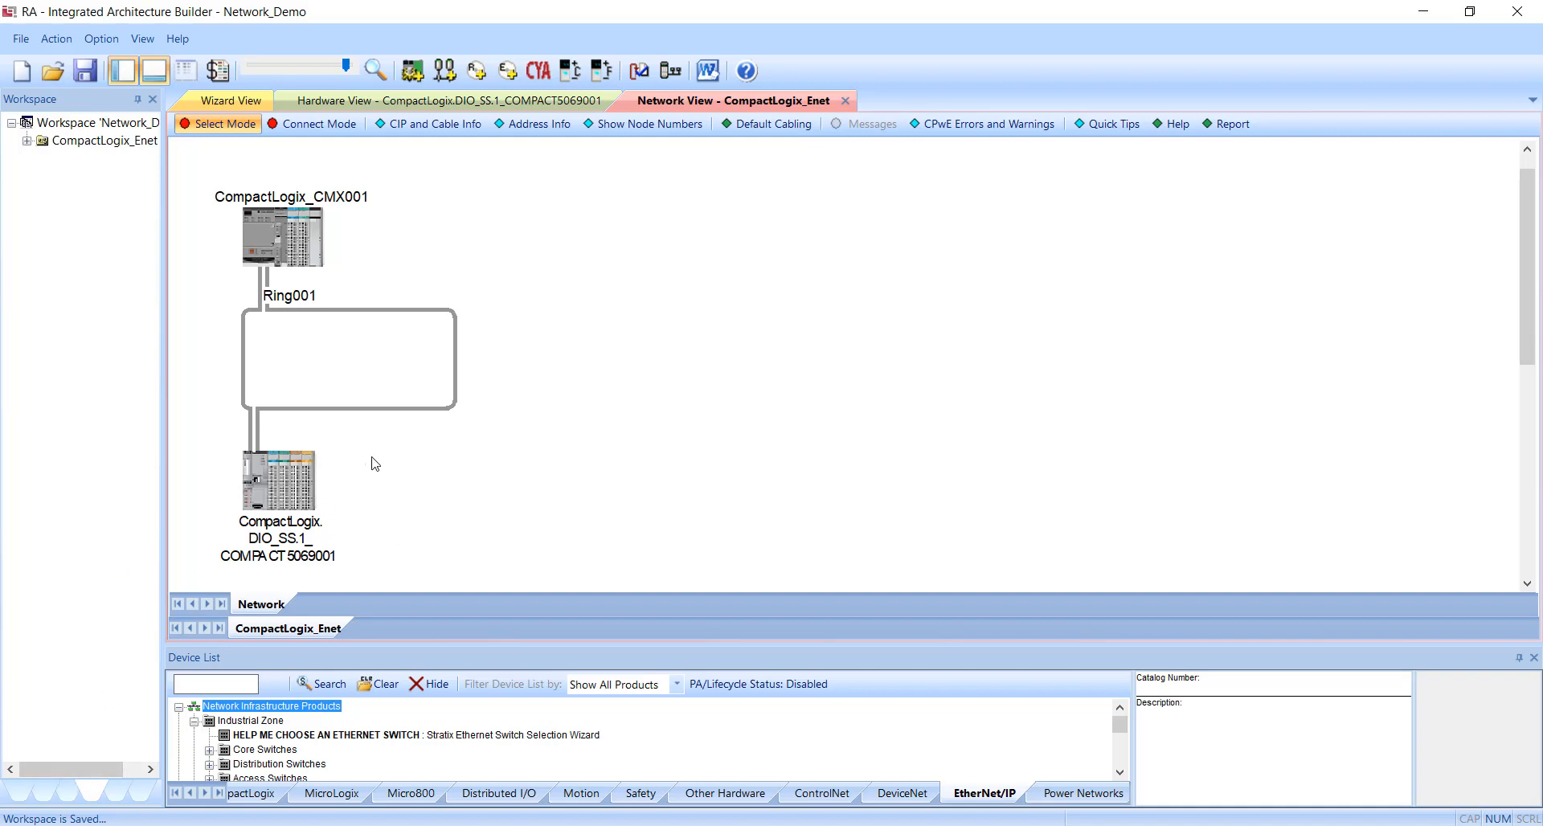
{"action": "left_click", "coordinate": [285, 484]}
{"action": "right_click", "coordinate": [286, 484]}
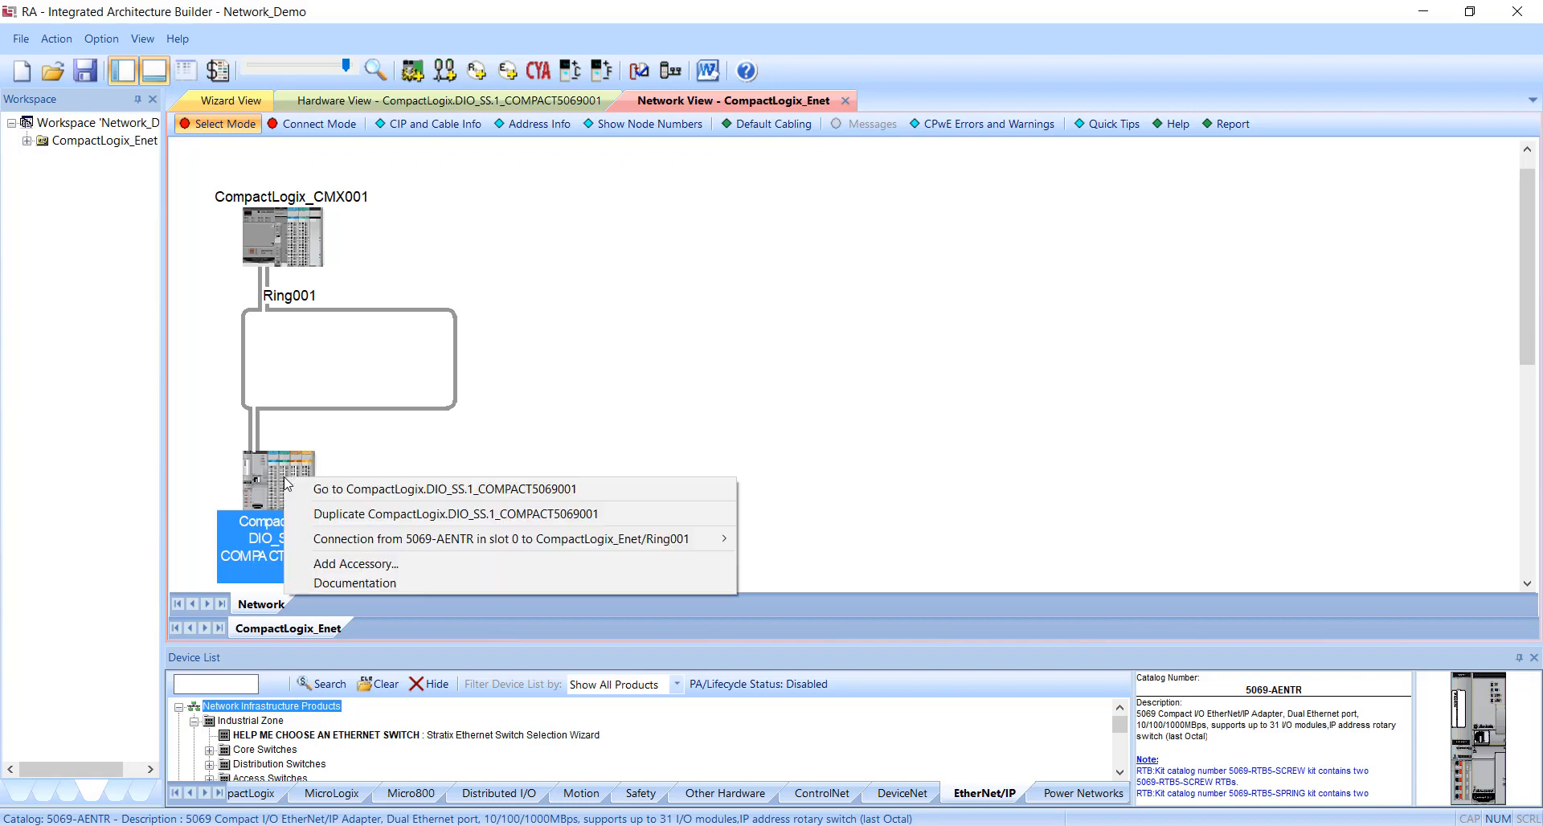
{"action": "left_click", "coordinate": [306, 513]}
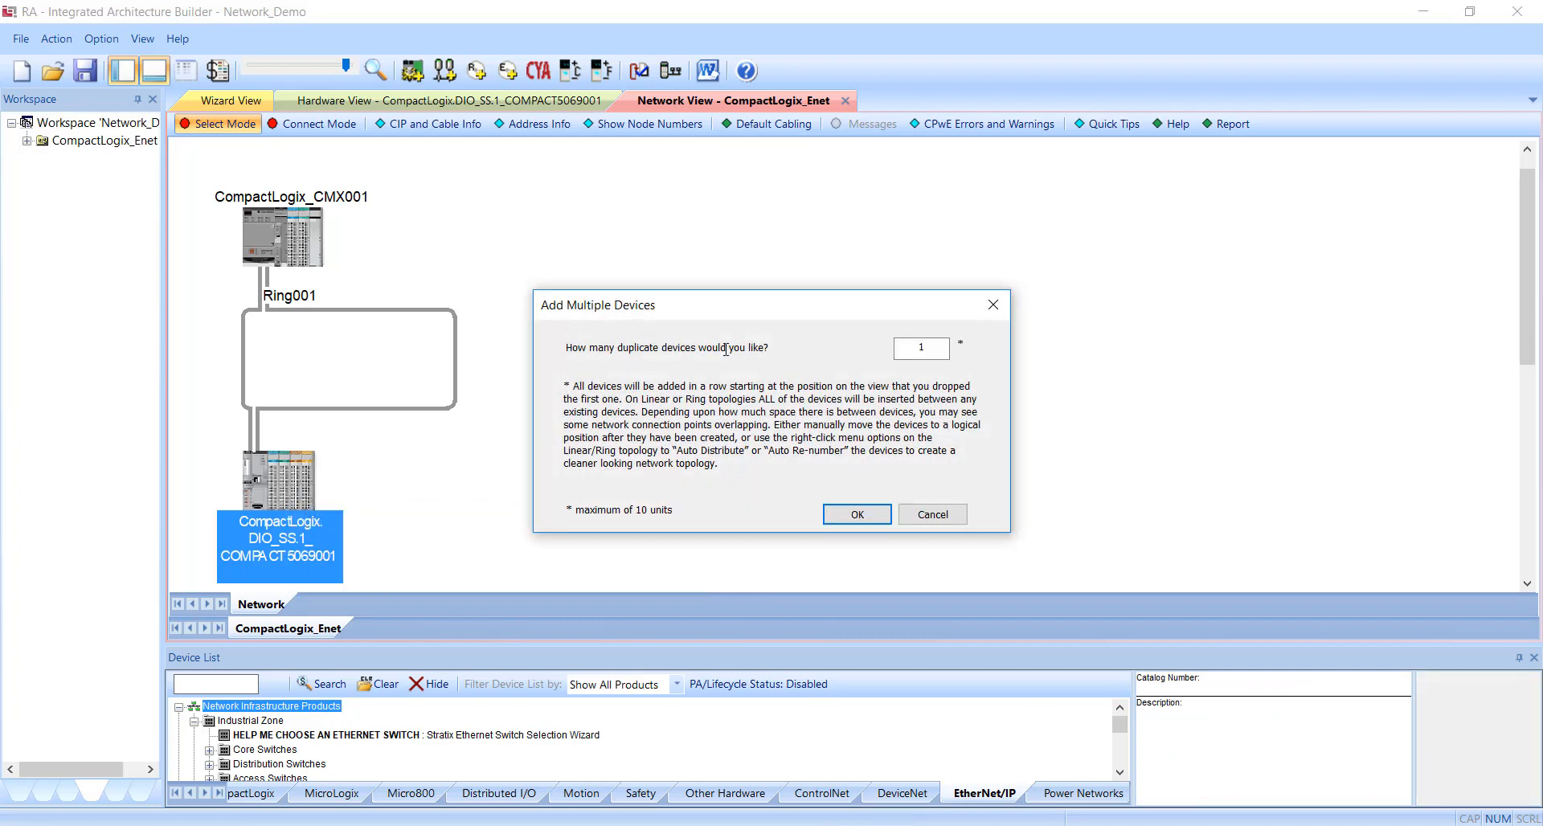
{"action": "left_click_drag", "start_coordinate": [933, 348], "coordinate": [852, 343]}
{"action": "type", "text": "5"}
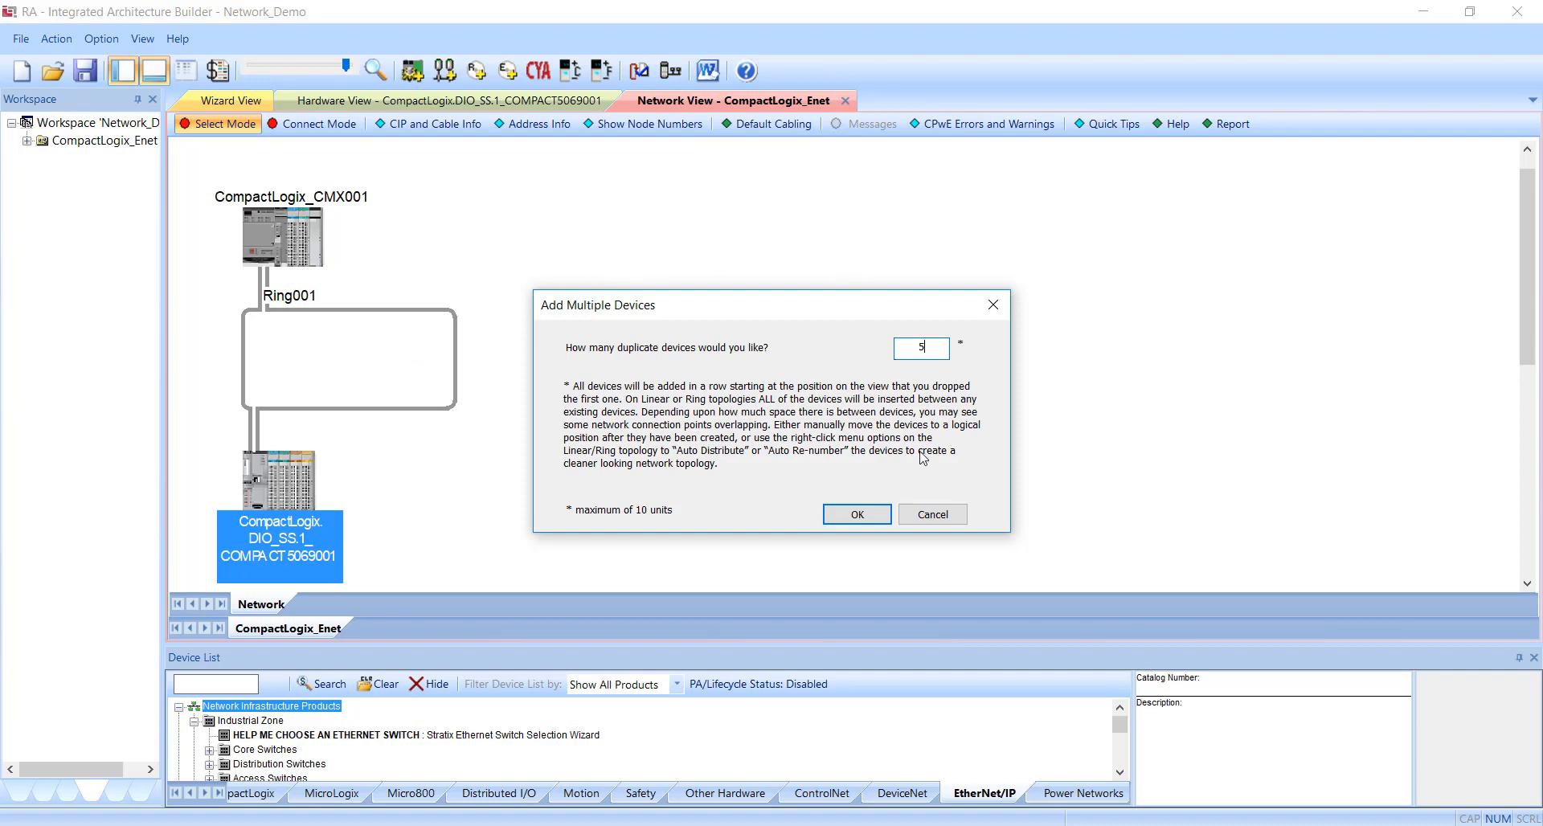
{"action": "left_click", "coordinate": [879, 519]}
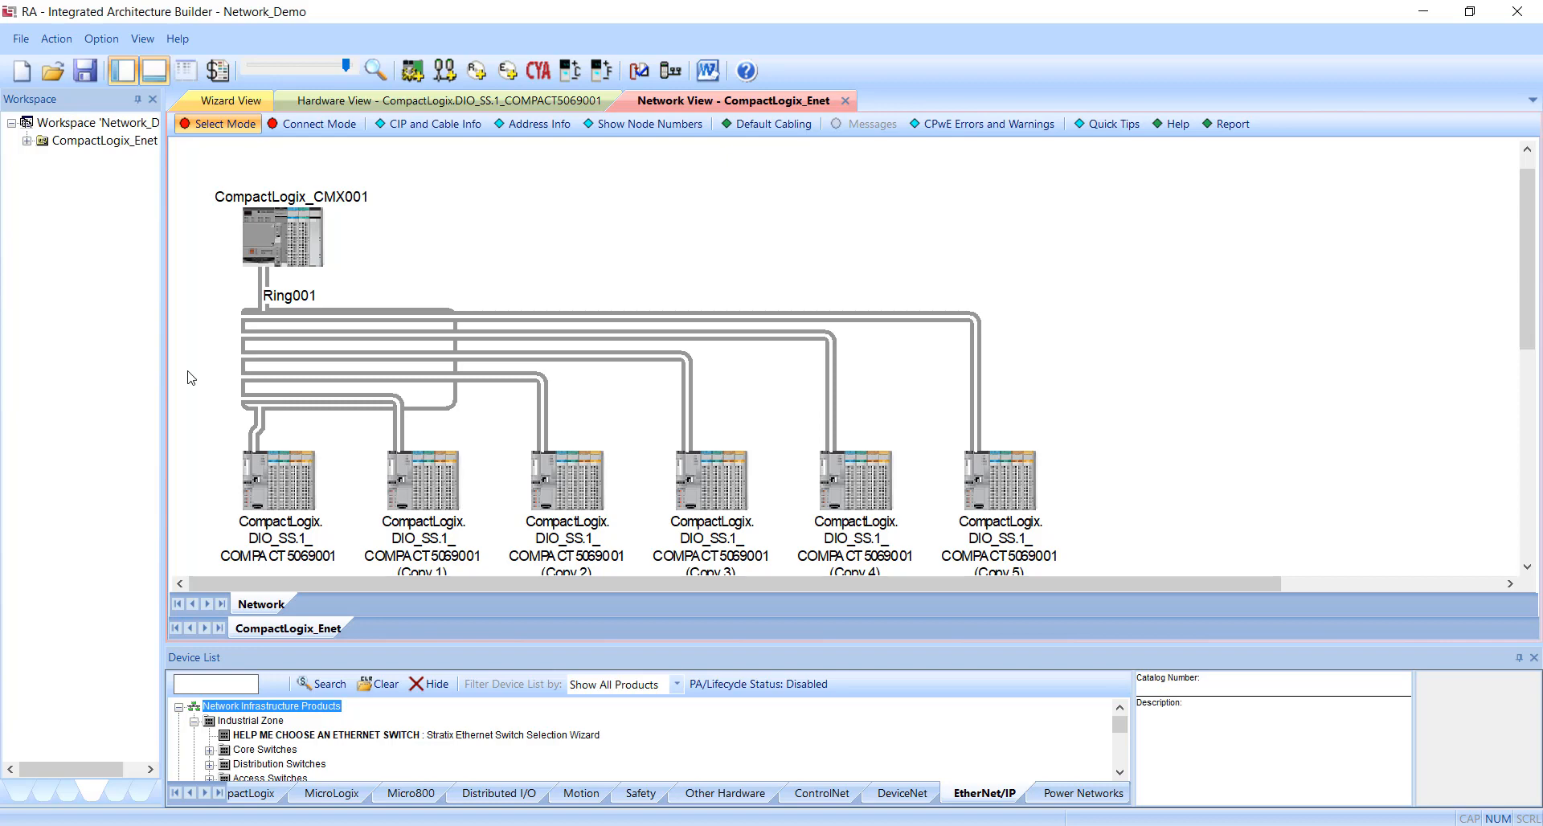
Reposition the copies' connection points on Ring001, placing Copies 1 and 2 on its bottom edge and Copies 3 to 5 on its right edge.
{"action": "left_click", "coordinate": [322, 131]}
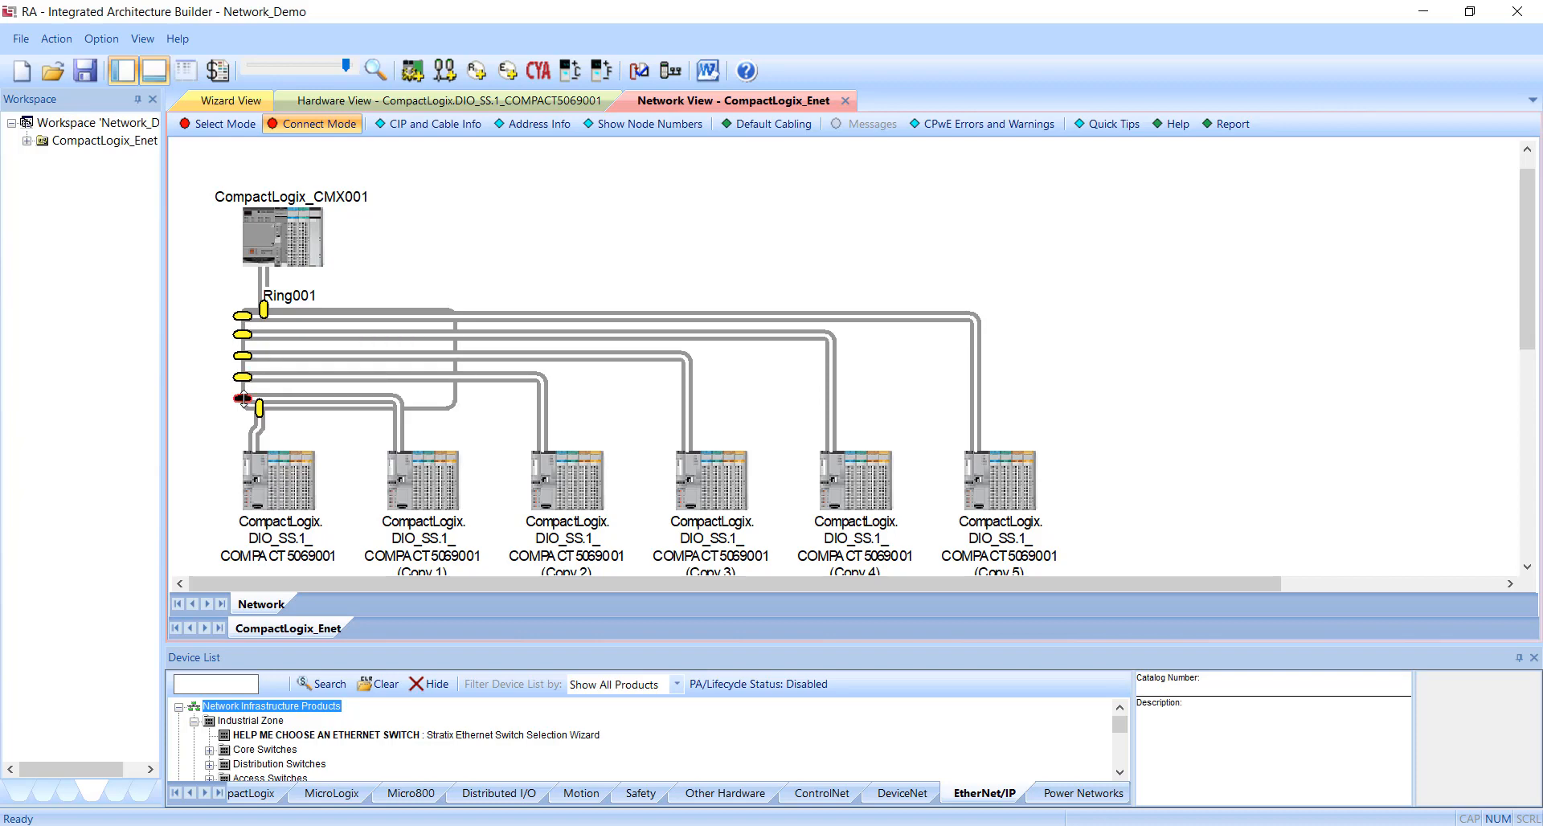
{"action": "left_click_drag", "start_coordinate": [243, 397], "coordinate": [443, 491]}
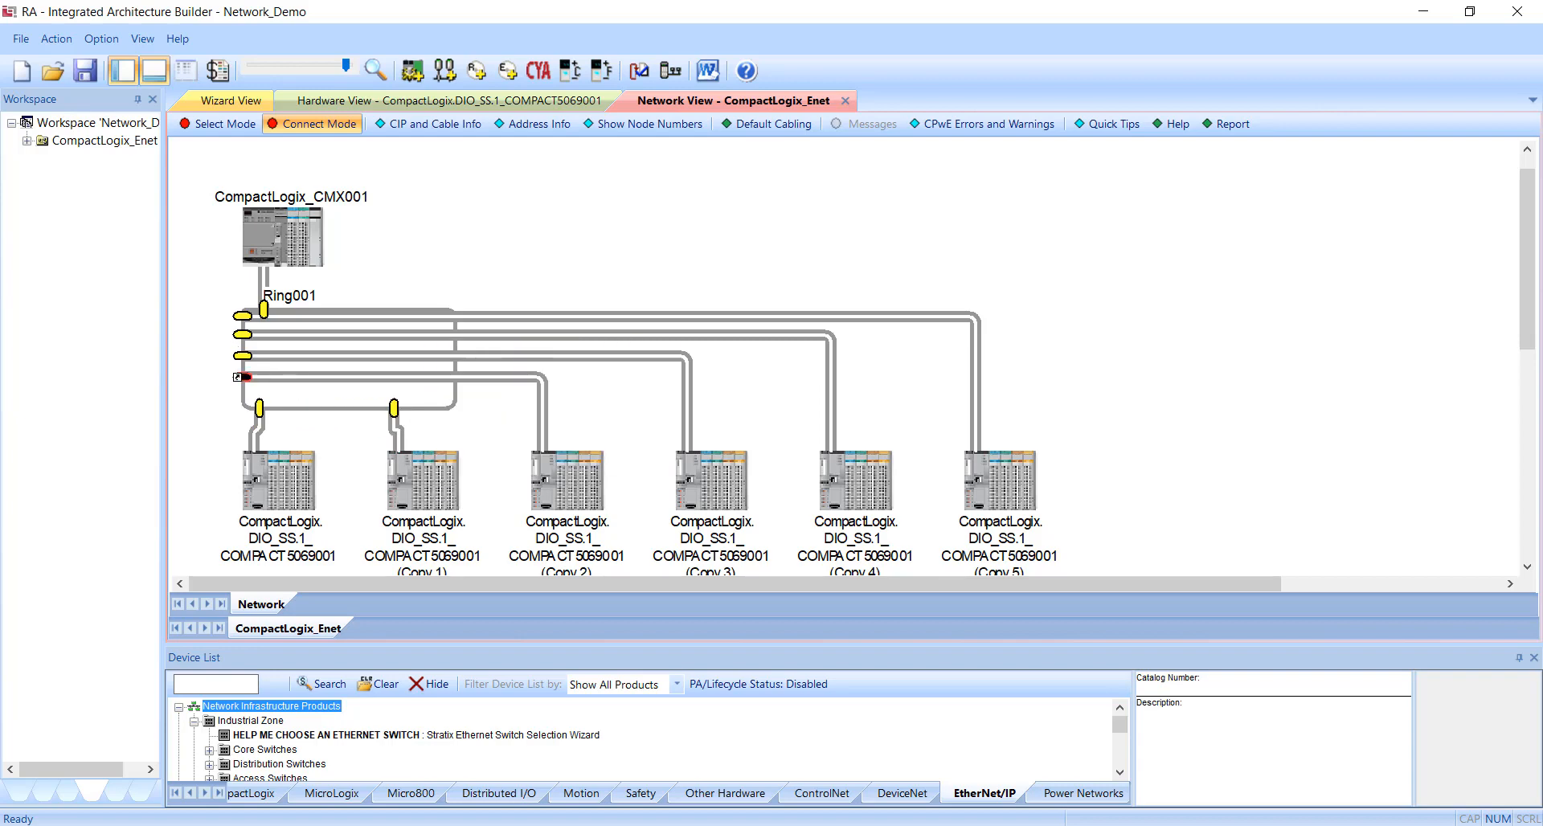
{"action": "left_click_drag", "start_coordinate": [242, 377], "coordinate": [429, 408]}
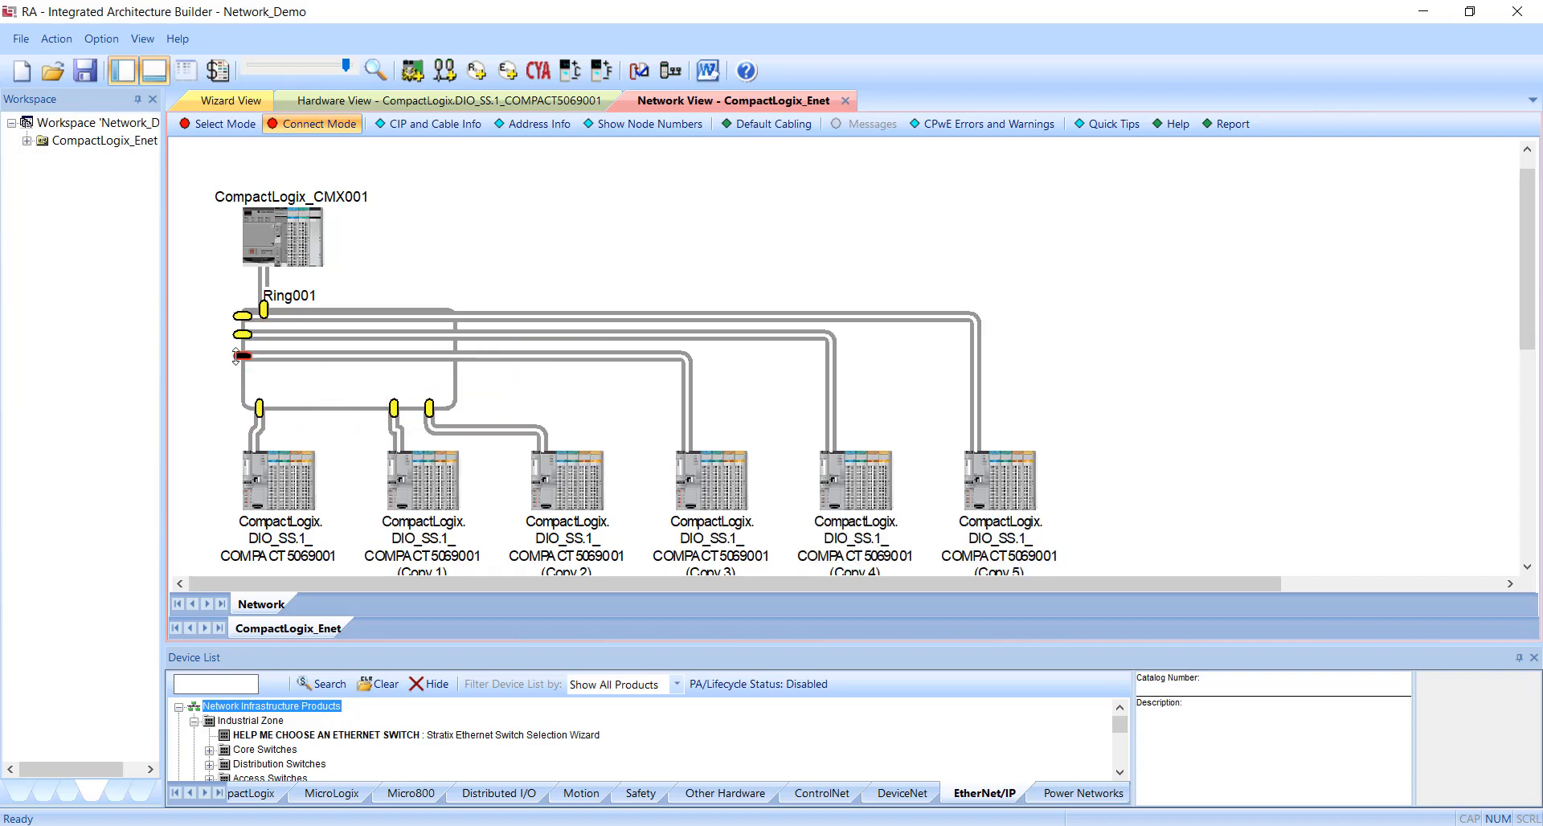
{"action": "left_click_drag", "start_coordinate": [242, 355], "coordinate": [446, 381]}
{"action": "left_click_drag", "start_coordinate": [241, 334], "coordinate": [448, 346]}
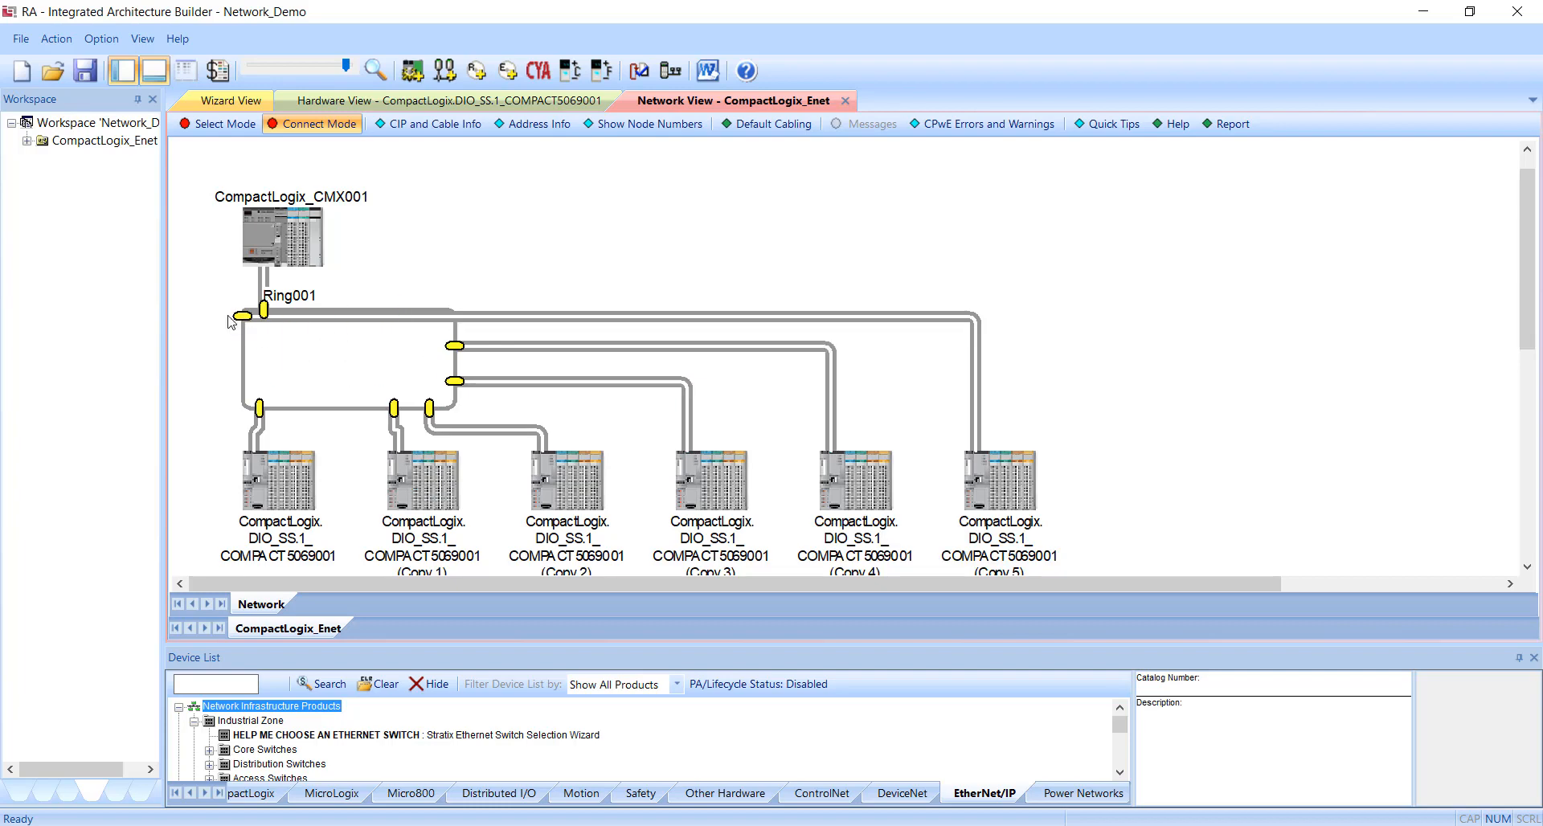
{"action": "left_click_drag", "start_coordinate": [238, 315], "coordinate": [448, 326]}
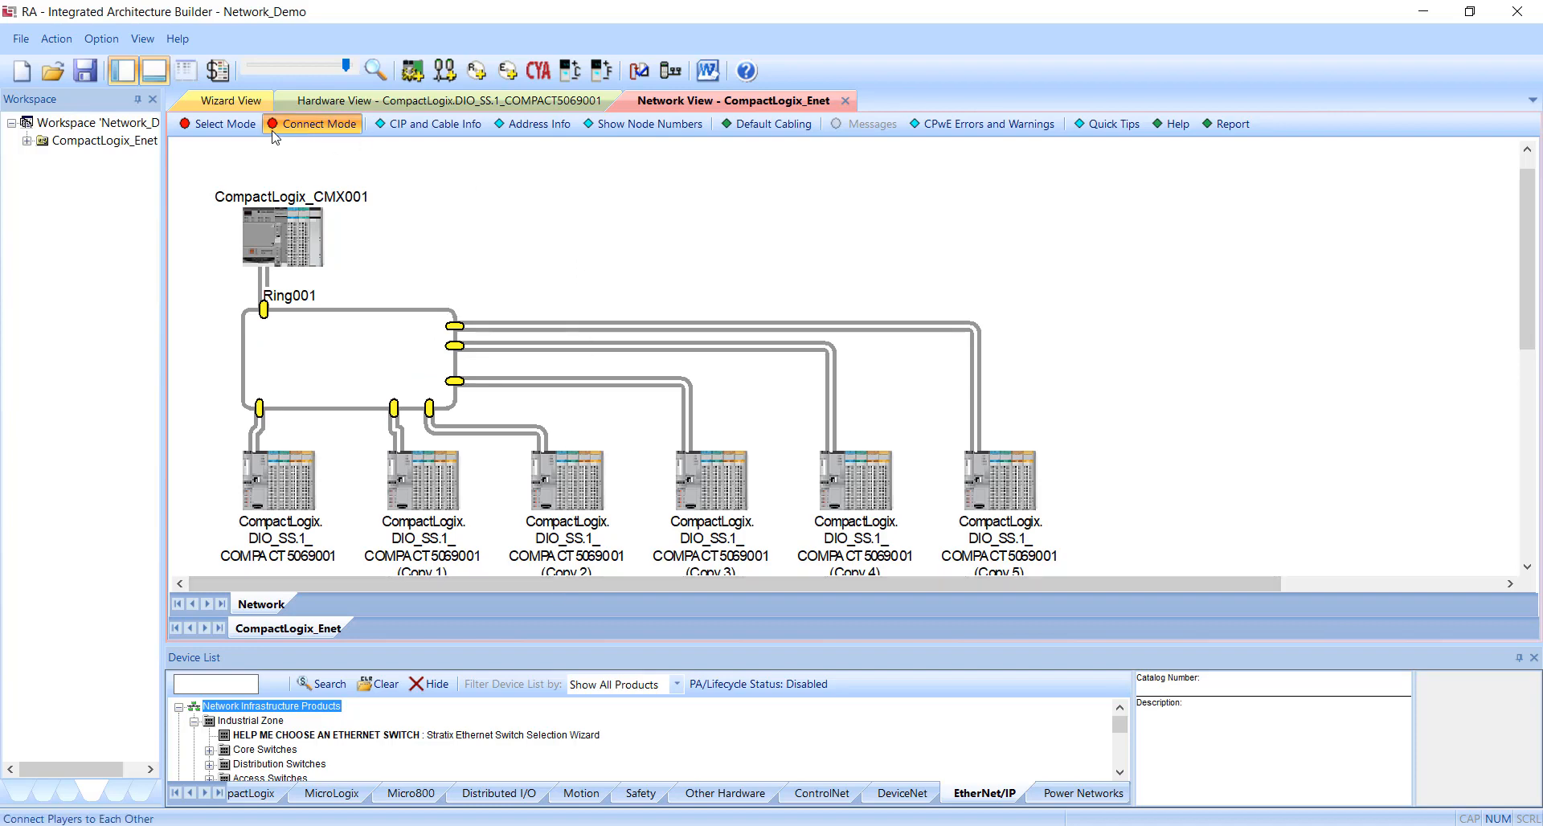
Move the CompactLogix_CMX001 chassis up and to the right, and widen Ring001 until it spans all six distributed I/O chassis.
{"action": "left_click", "coordinate": [251, 129]}
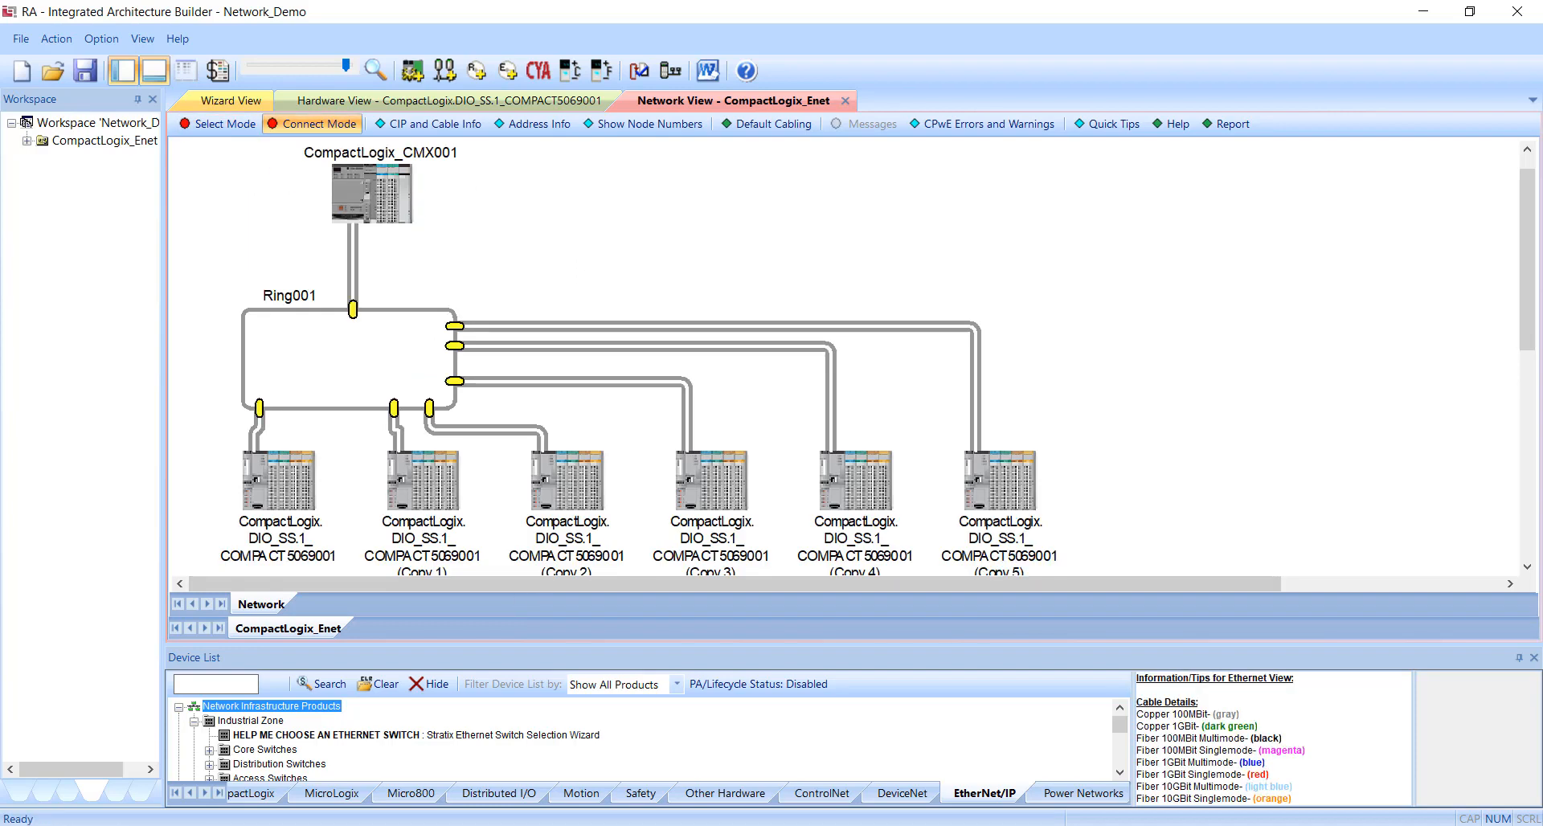
{"action": "mouse_move", "coordinate": [392, 205]}
{"action": "left_mouse_down"}
{"action": "mouse_move", "coordinate": [674, 225]}
{"action": "mouse_move", "coordinate": [579, 205]}
{"action": "mouse_move", "coordinate": [271, 222]}
{"action": "mouse_move", "coordinate": [706, 184]}
{"action": "mouse_move", "coordinate": [1122, 183]}
{"action": "mouse_move", "coordinate": [1191, 355]}
{"action": "mouse_move", "coordinate": [1184, 389]}
{"action": "mouse_move", "coordinate": [1131, 327]}
{"action": "mouse_move", "coordinate": [599, 201]}
{"action": "mouse_move", "coordinate": [392, 205]}
{"action": "left_mouse_up"}
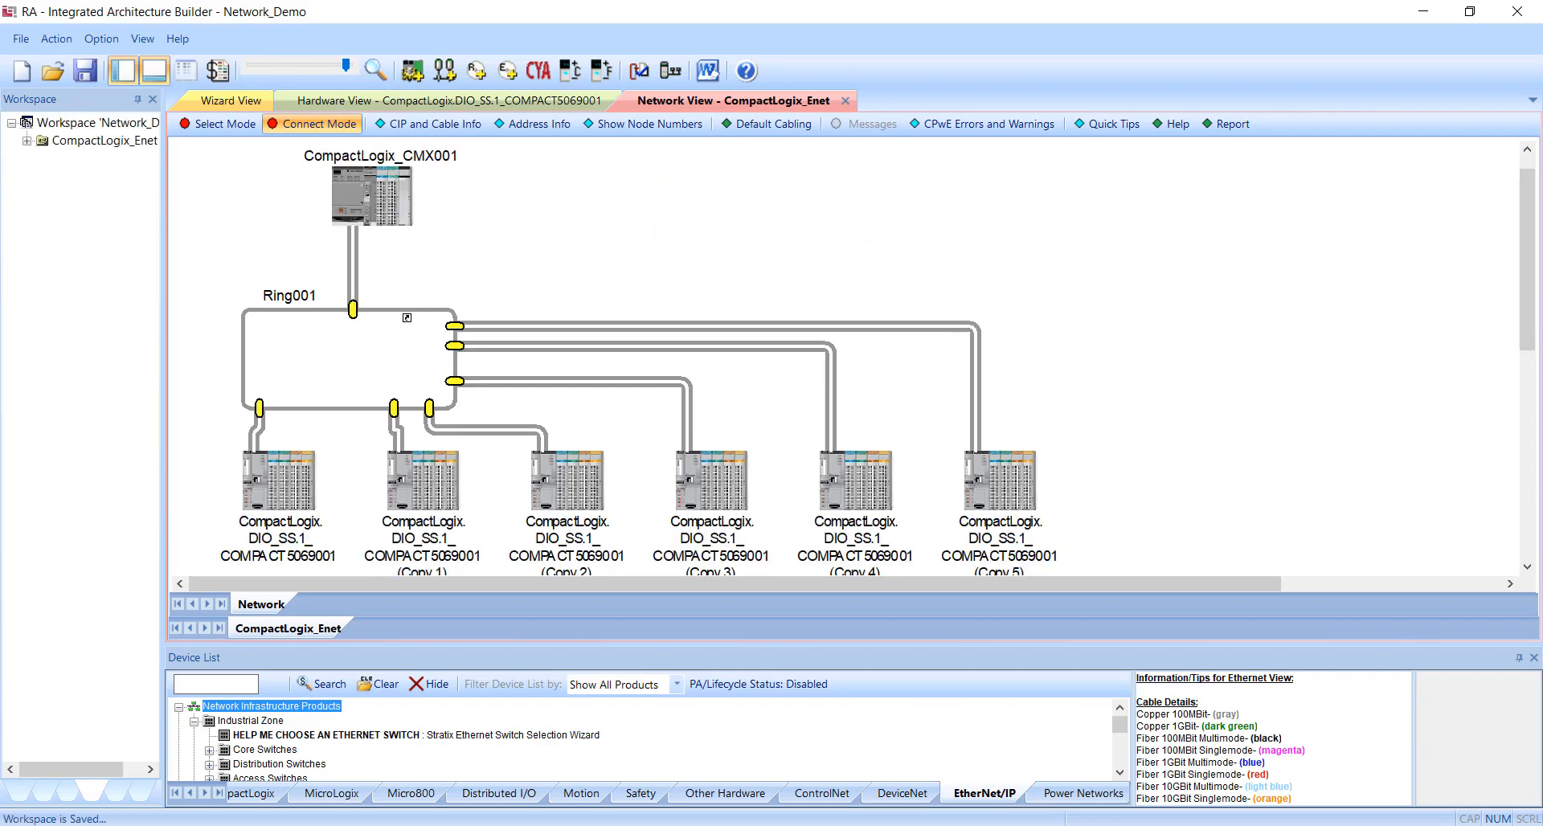
{"action": "left_click", "coordinate": [221, 123]}
{"action": "left_click", "coordinate": [448, 343]}
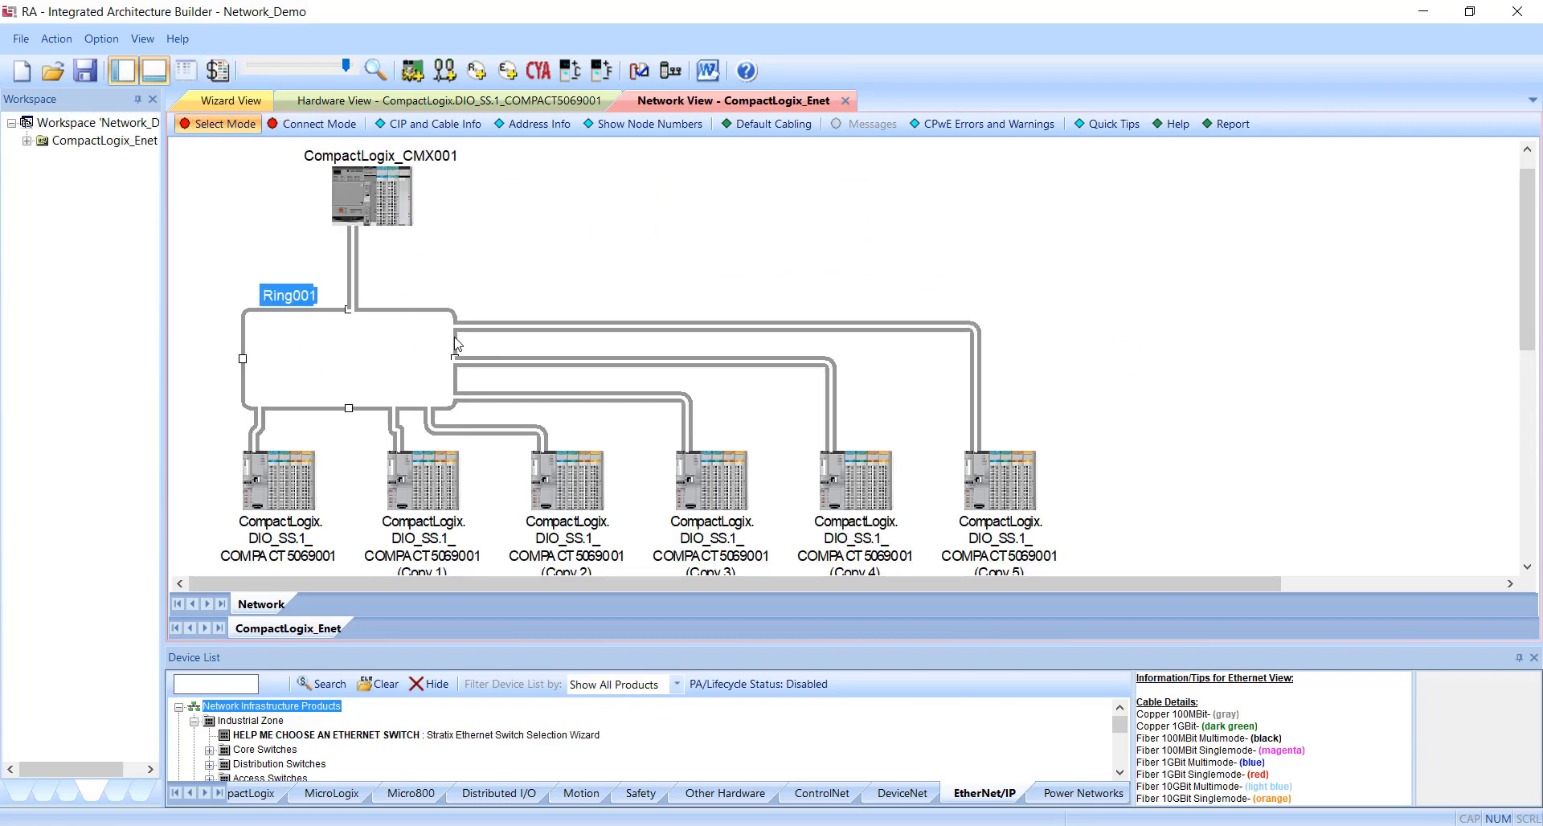
{"action": "left_click_drag", "start_coordinate": [455, 354], "coordinate": [1020, 356]}
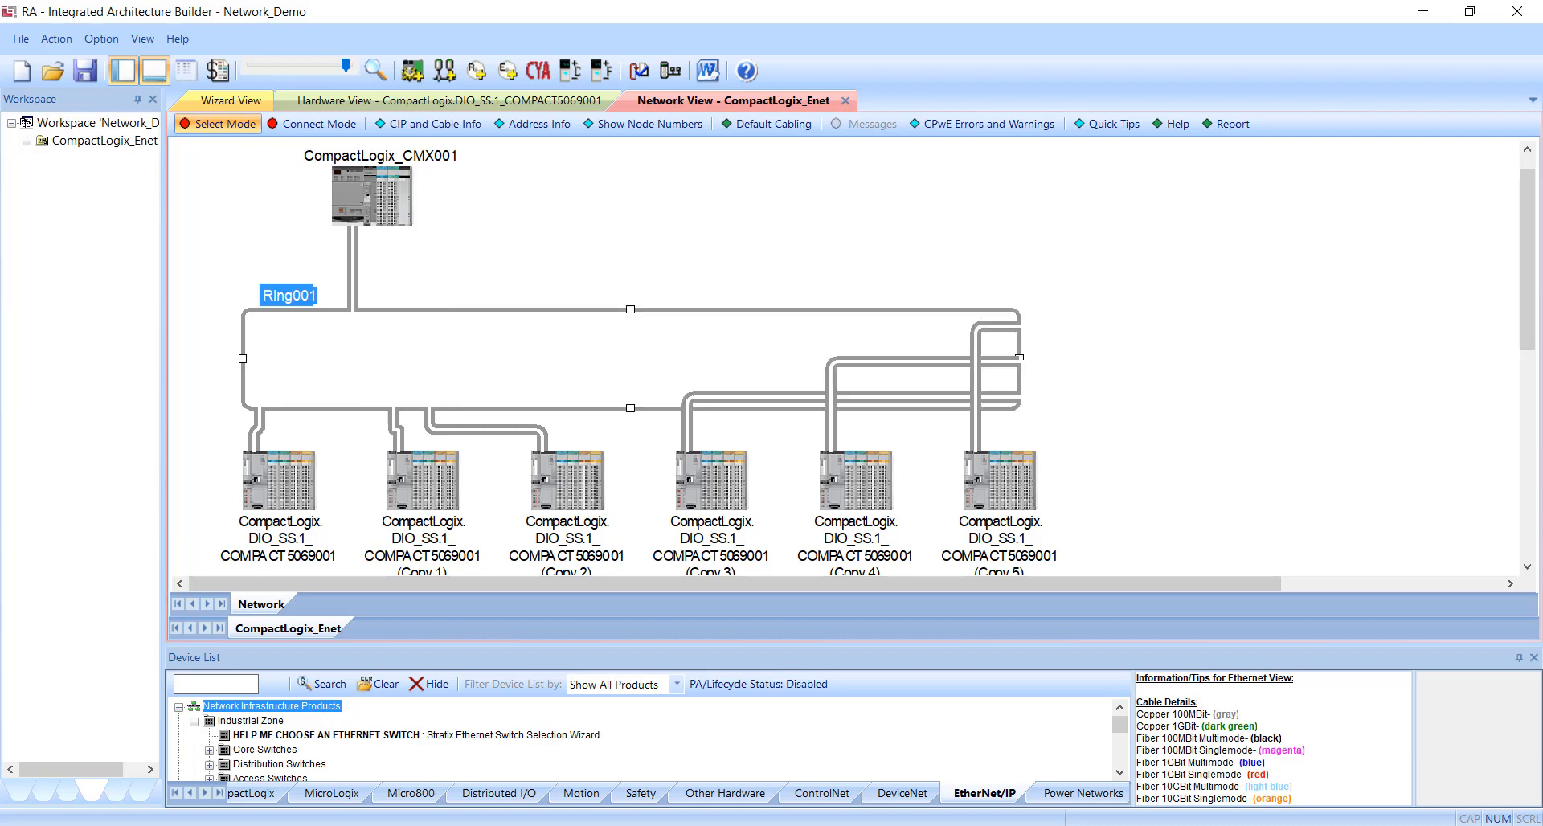
Move the controller's connection point to the middle of Ring001's top edge and spread the I/O chassis connection points along its bottom edge.
{"action": "left_click", "coordinate": [318, 123]}
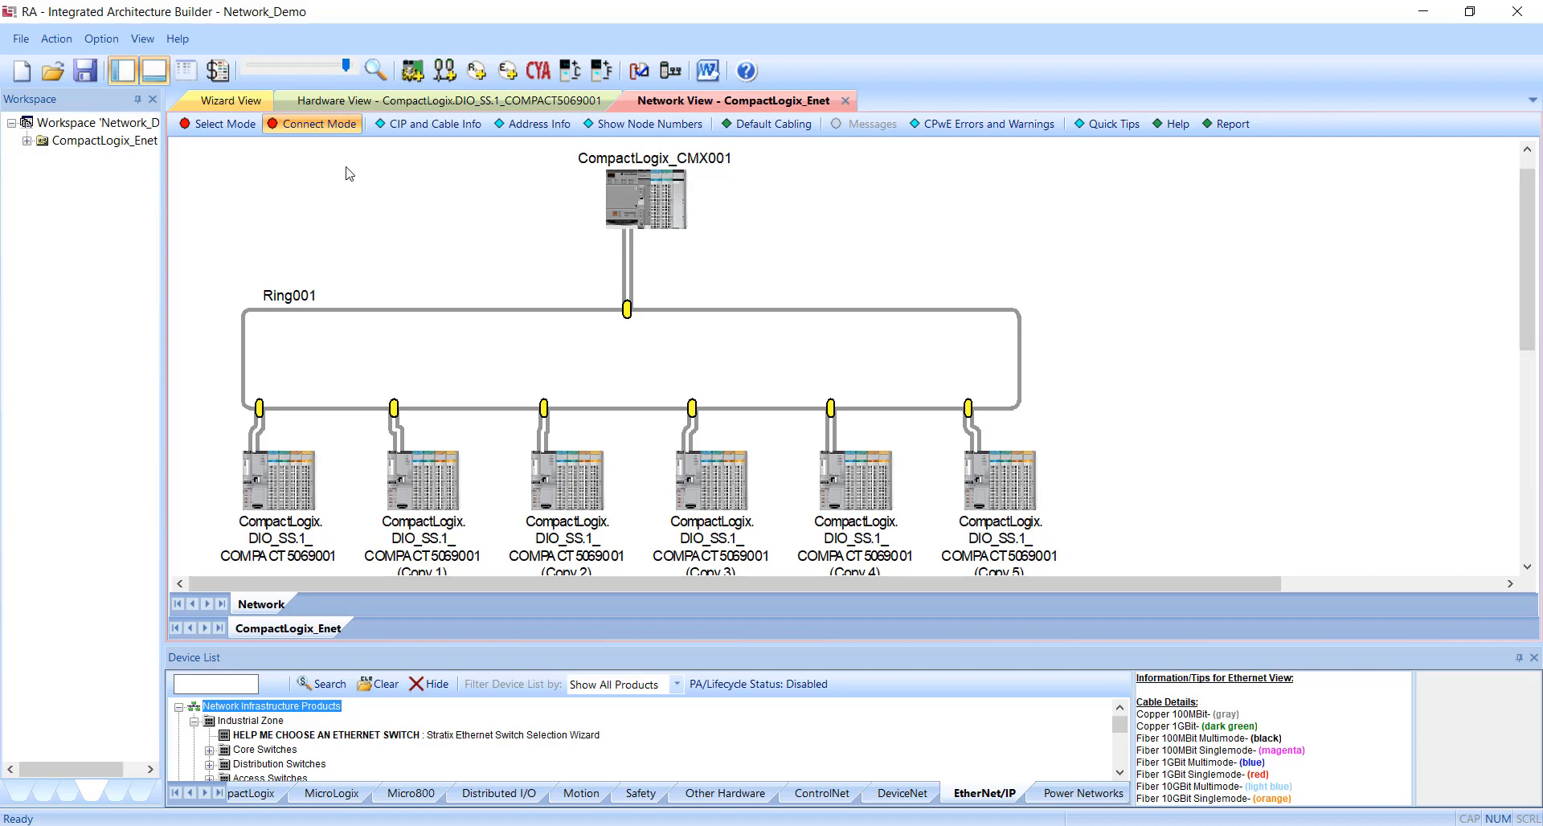
{"action": "left_click", "coordinate": [238, 125]}
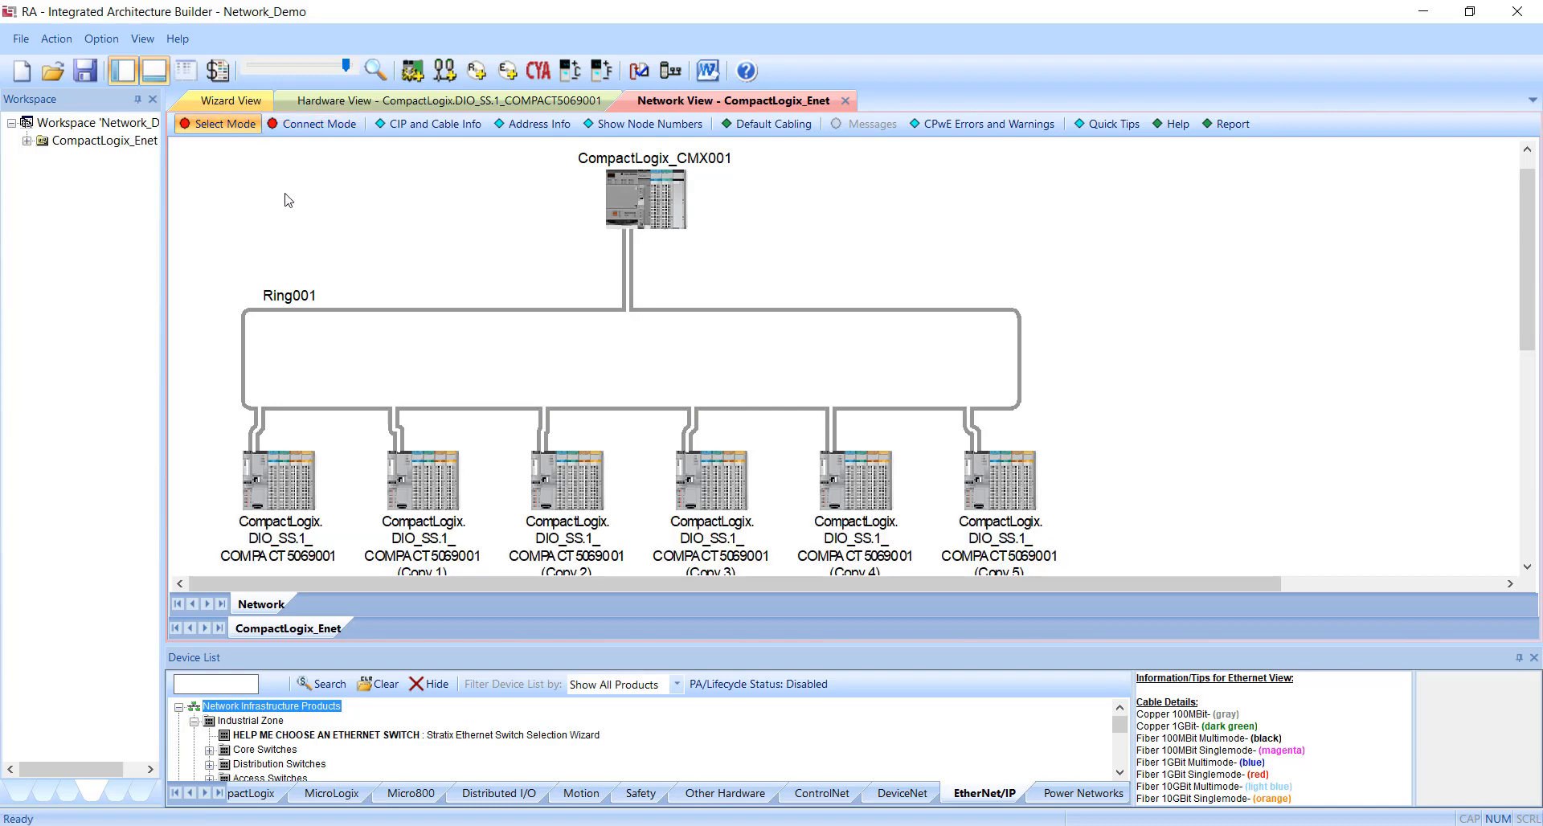
{"action": "scroll", "coordinate": [287, 200], "scroll_direction": "down", "scroll_amount": 1, "text": "ctrl"}
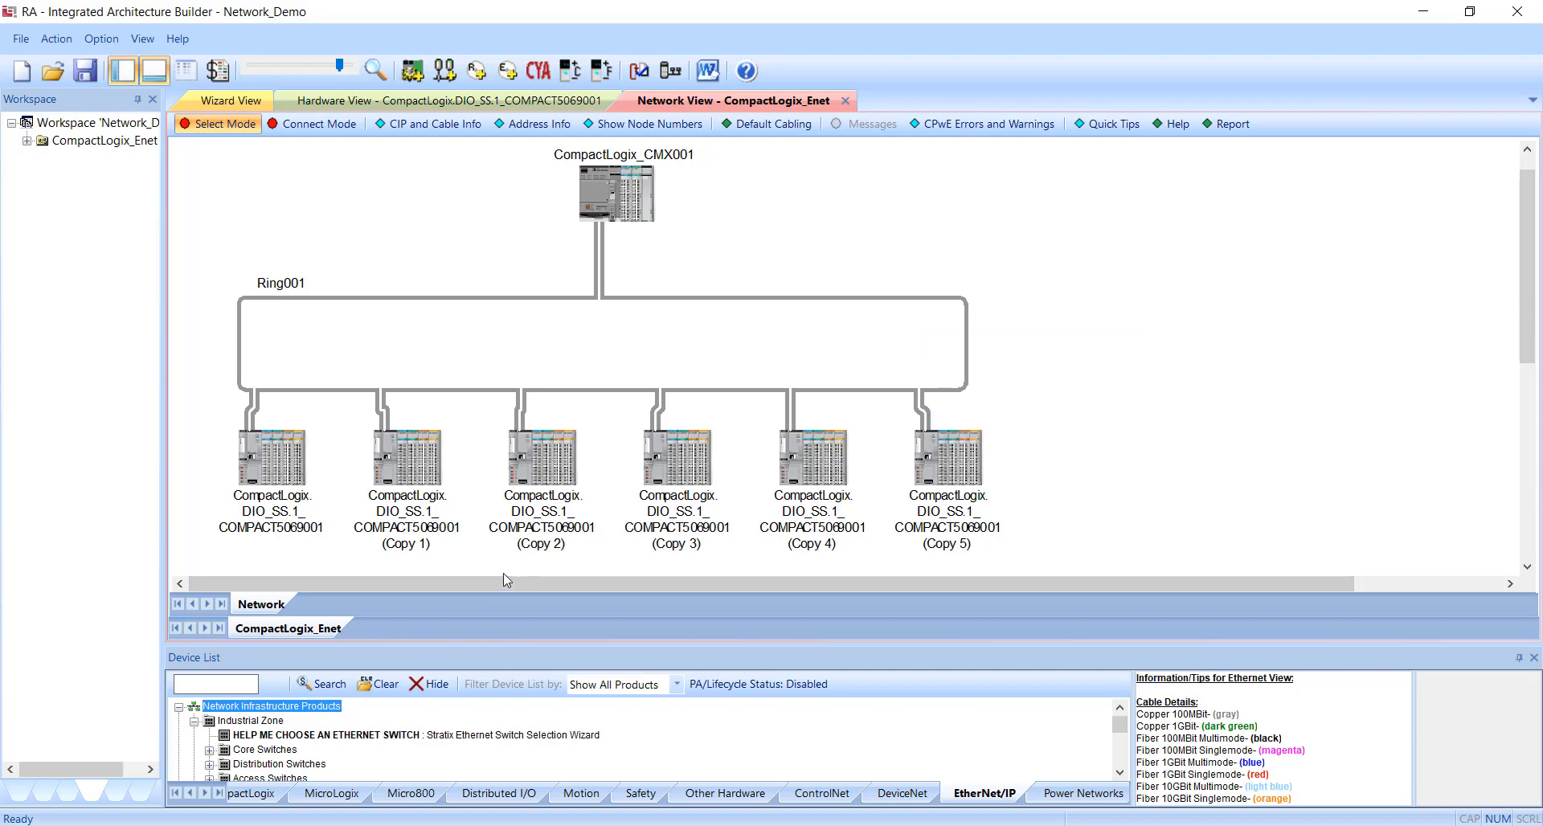
Open the hardware layout of the Copy 5 distributed I/O chassis and delete the 5069-OF4 analog output module from slot 4.
{"action": "left_click", "coordinate": [70, 795]}
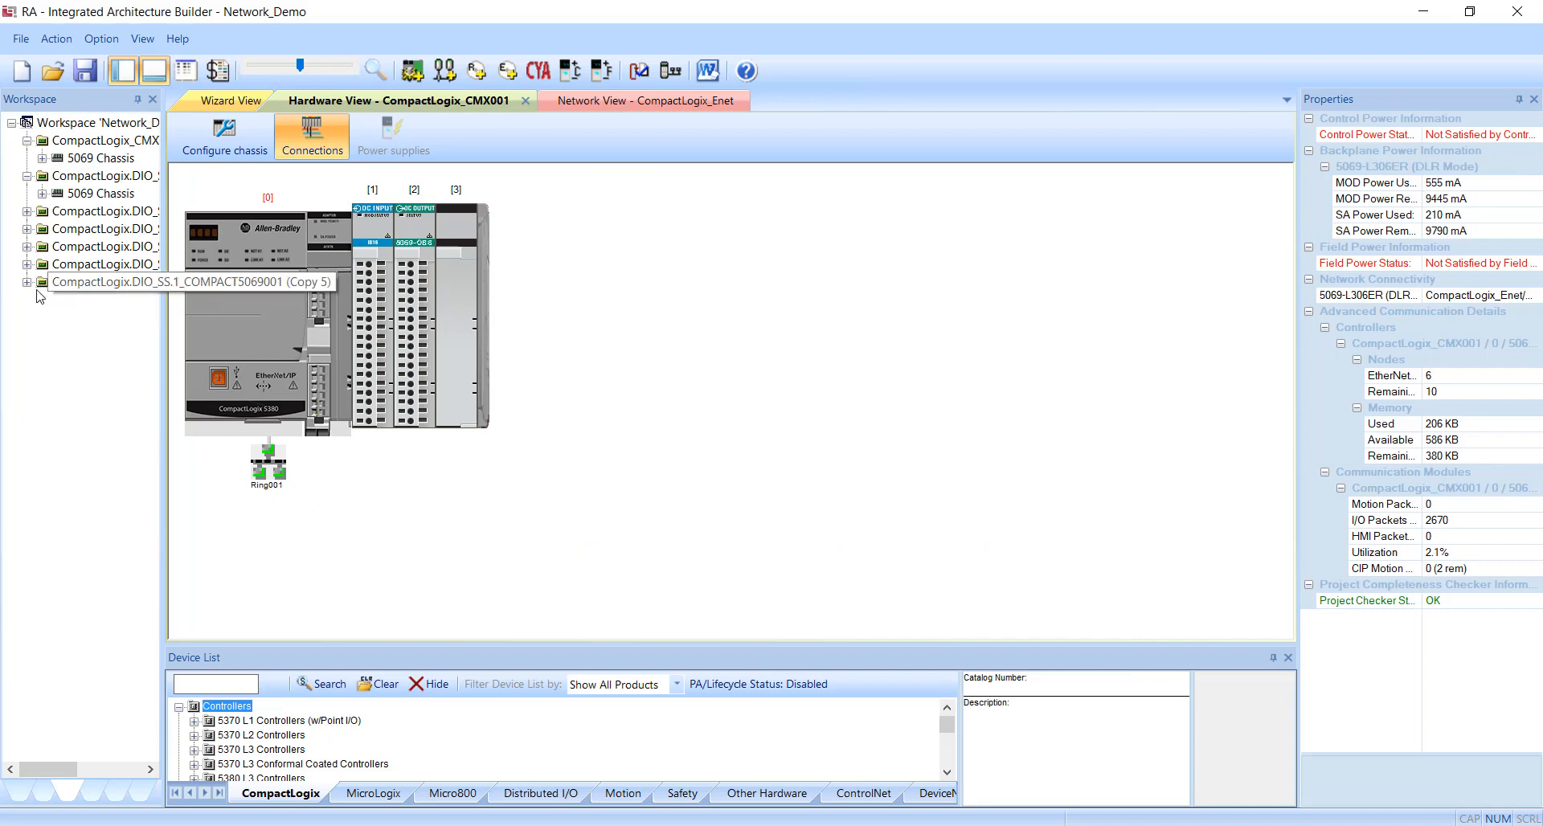
{"action": "double_click", "coordinate": [37, 292]}
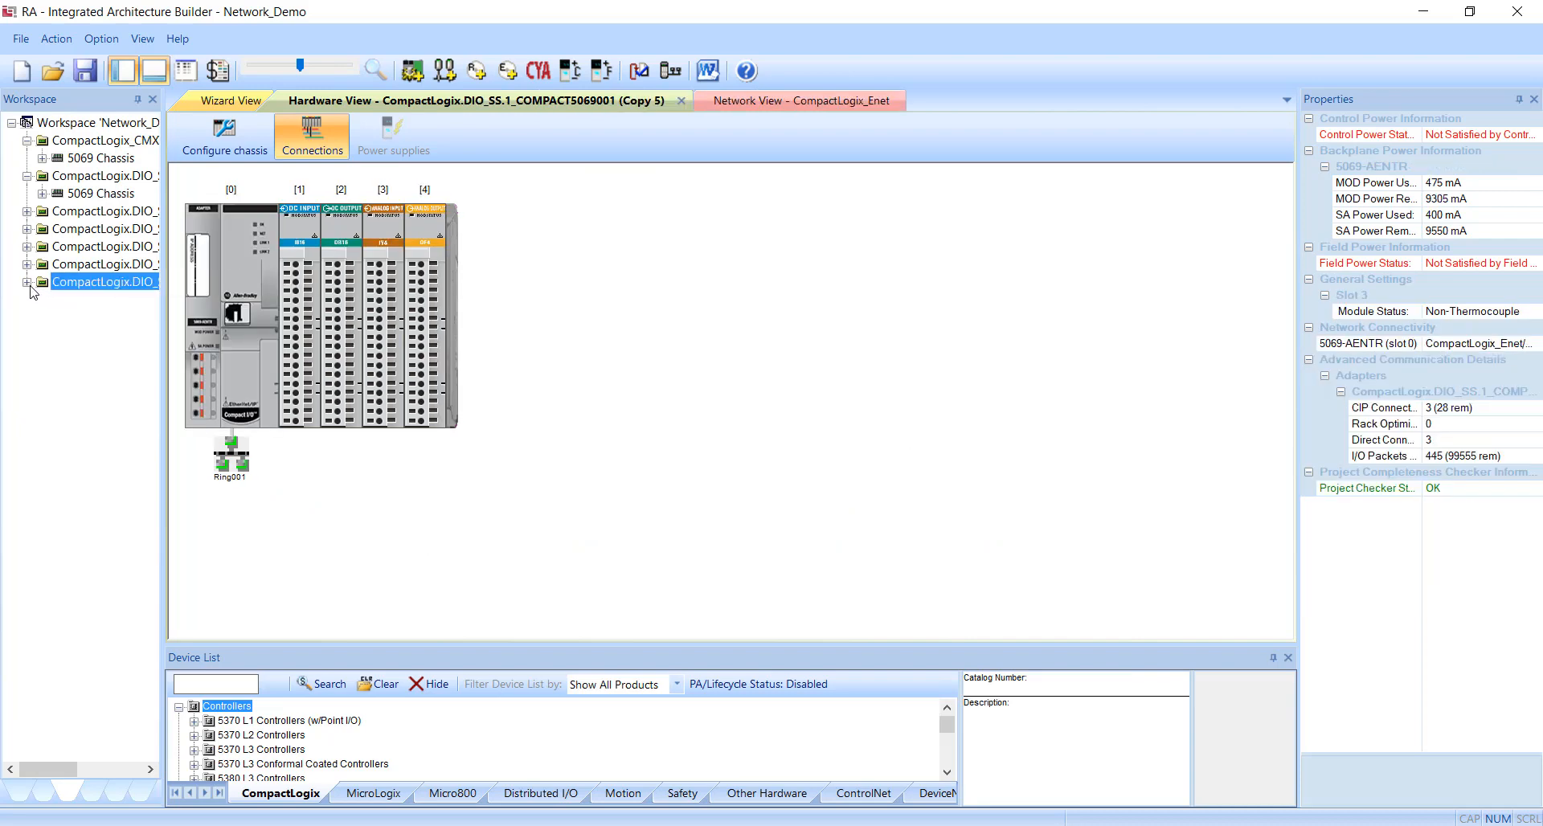
{"action": "left_click", "coordinate": [436, 319]}
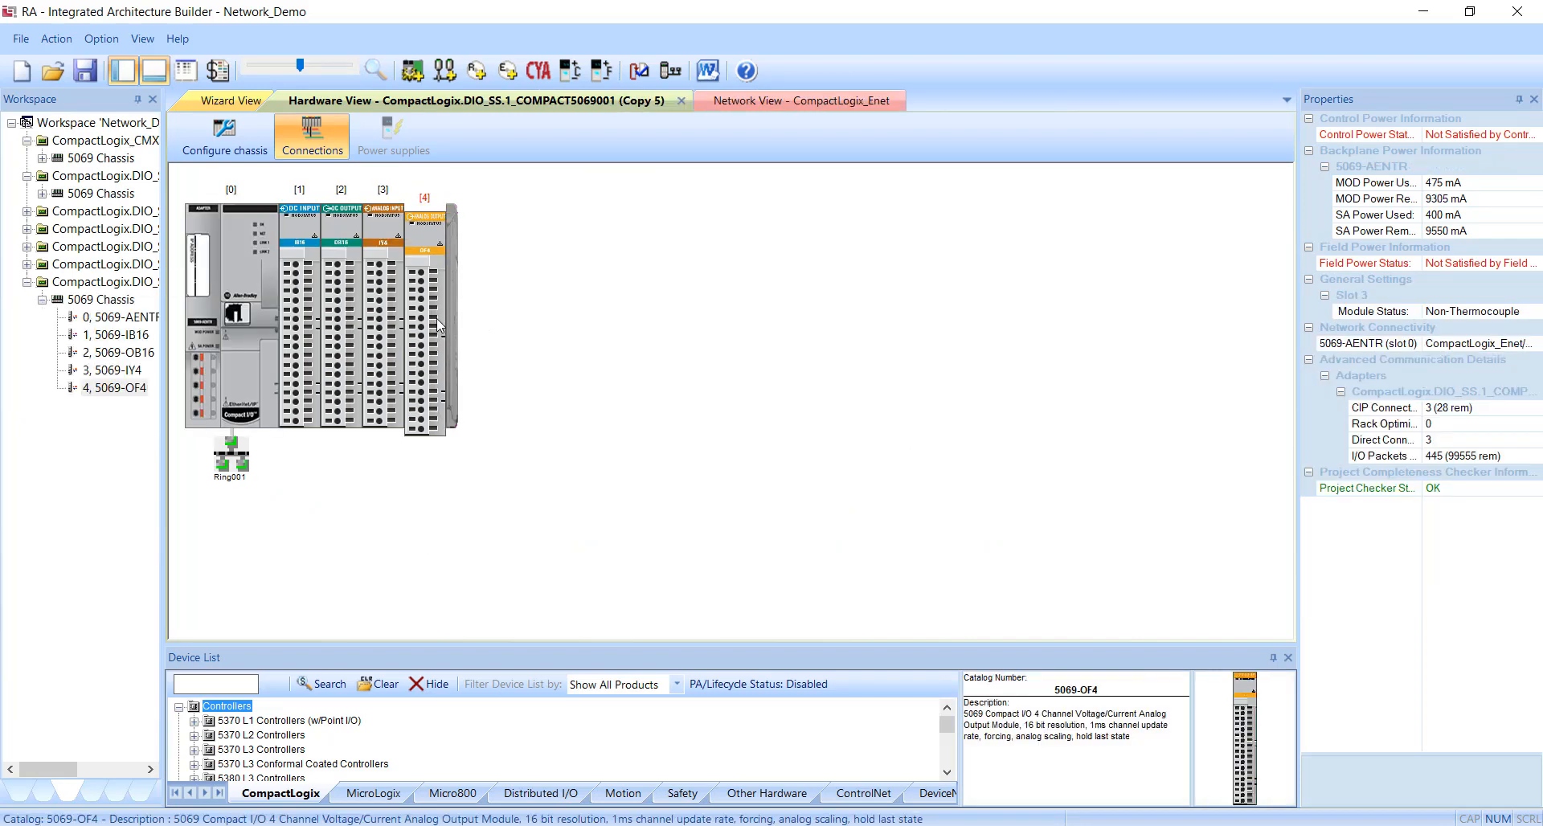
{"action": "key", "text": "Delete"}
{"action": "left_click", "coordinate": [696, 474]}
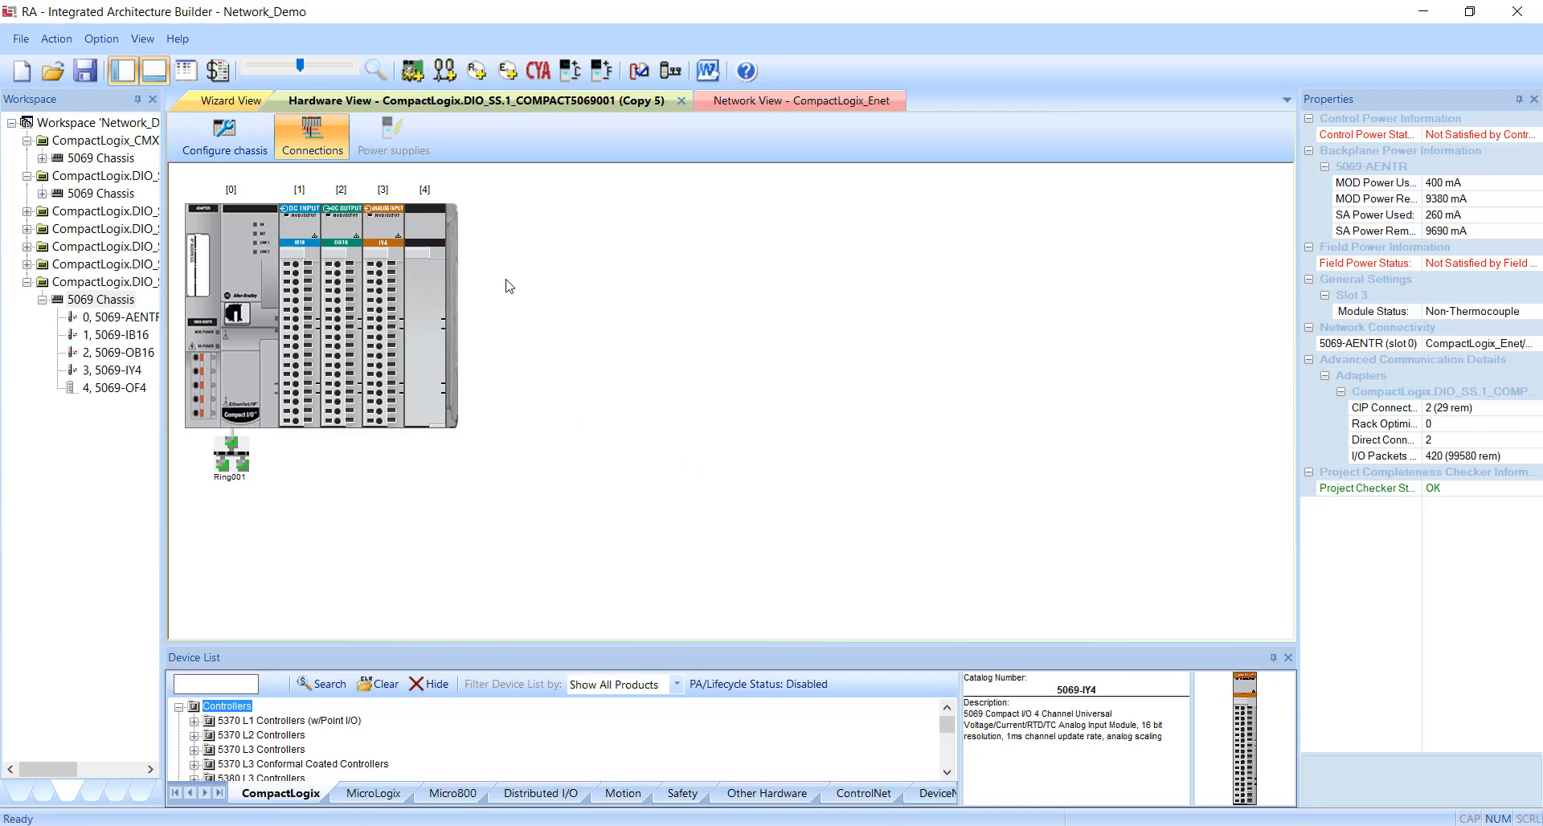
Launch the Stratix Ethernet Switch Selection Wizard on the CompactLogix_Enet network diagram and set the switch type to Additional - Managed.
{"action": "left_click", "coordinate": [119, 796]}
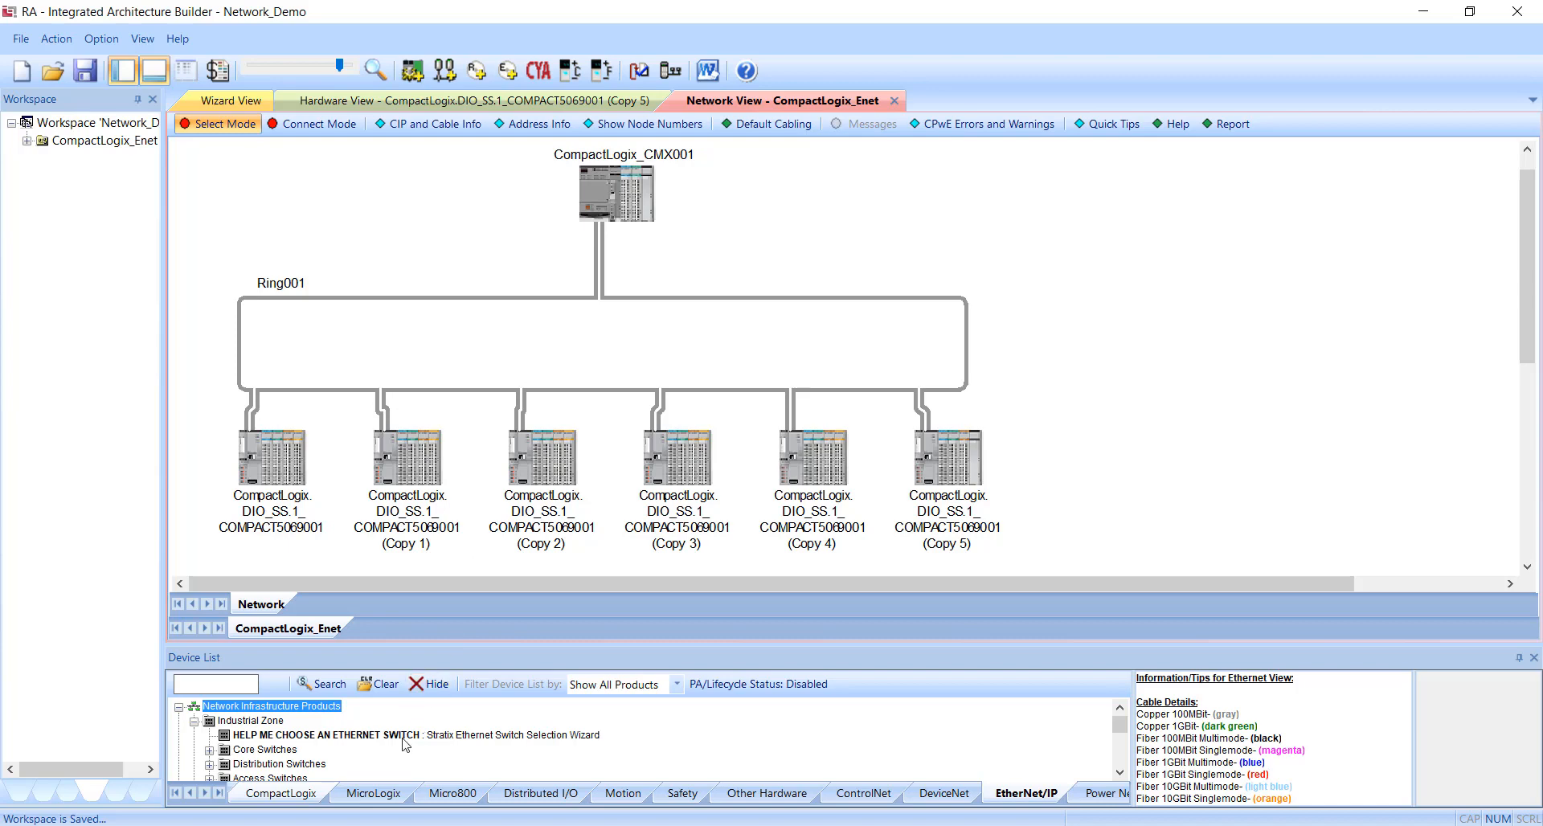
{"action": "left_click_drag", "start_coordinate": [406, 736], "coordinate": [986, 332]}
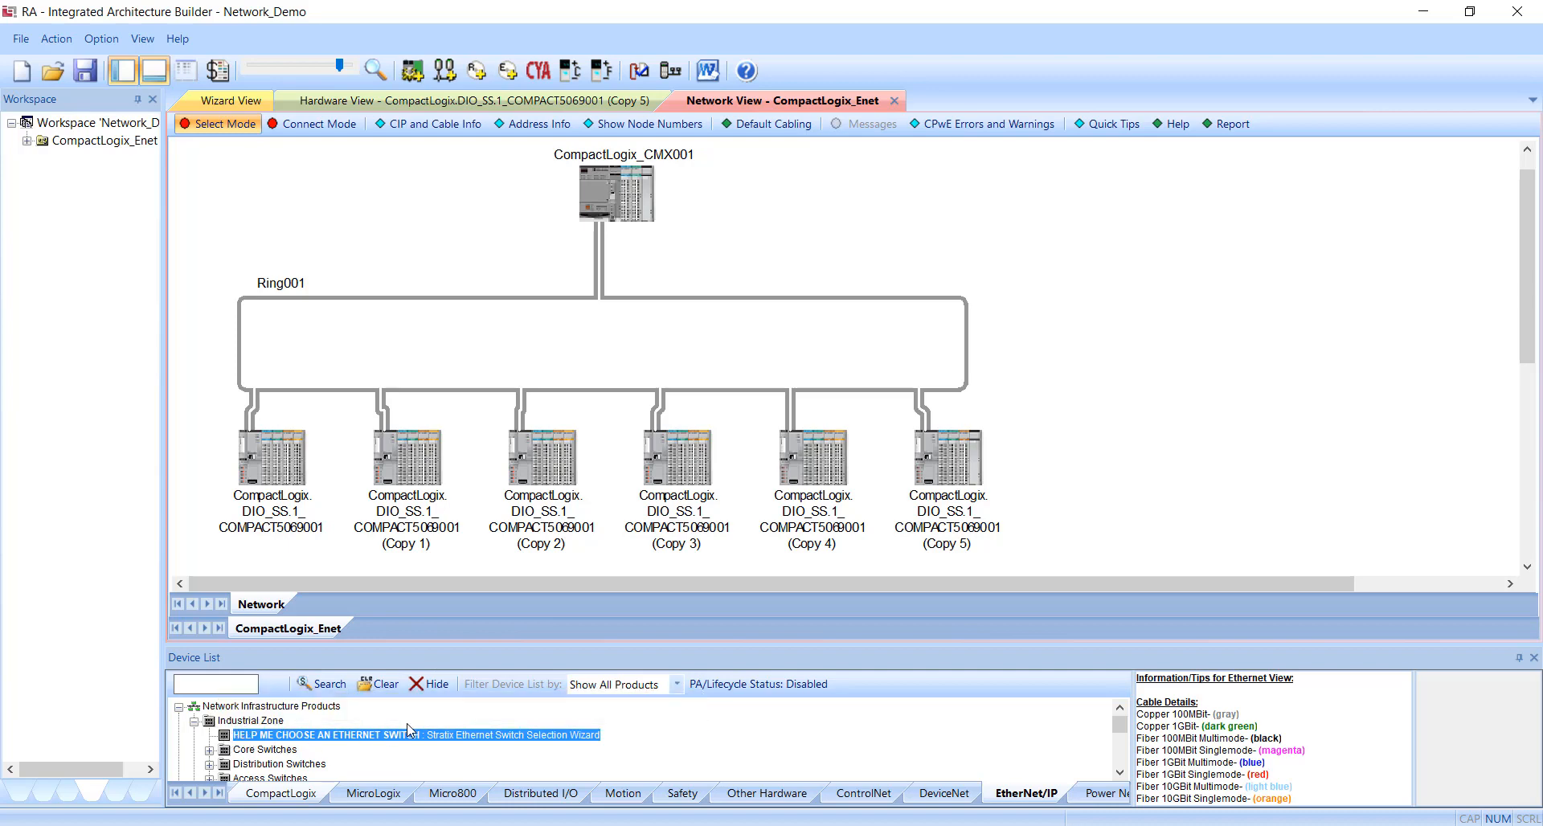
{"action": "left_click_drag", "start_coordinate": [415, 739], "coordinate": [955, 305]}
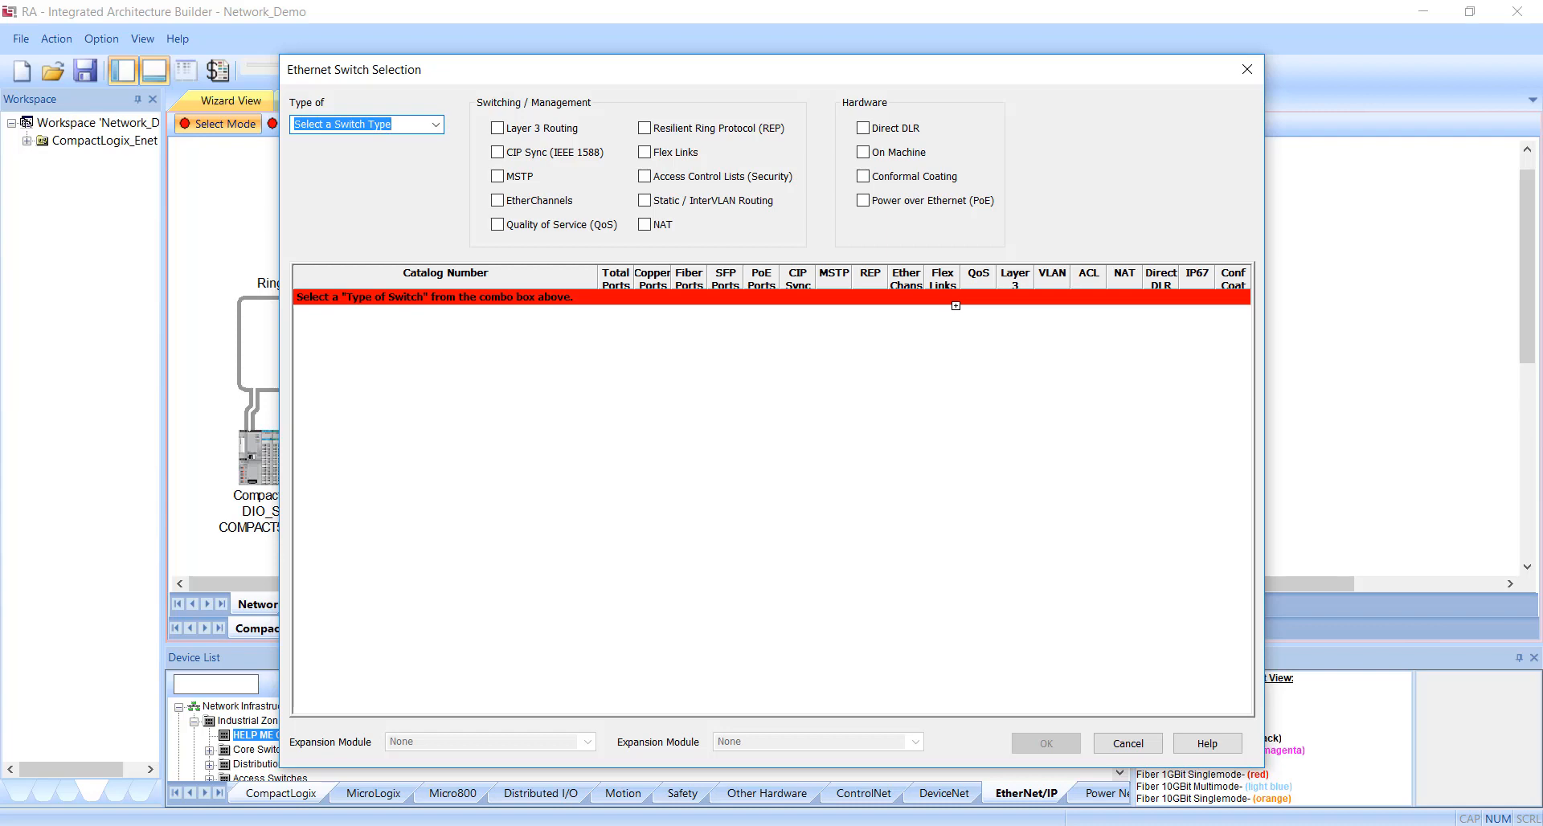
{"action": "left_click", "coordinate": [435, 124]}
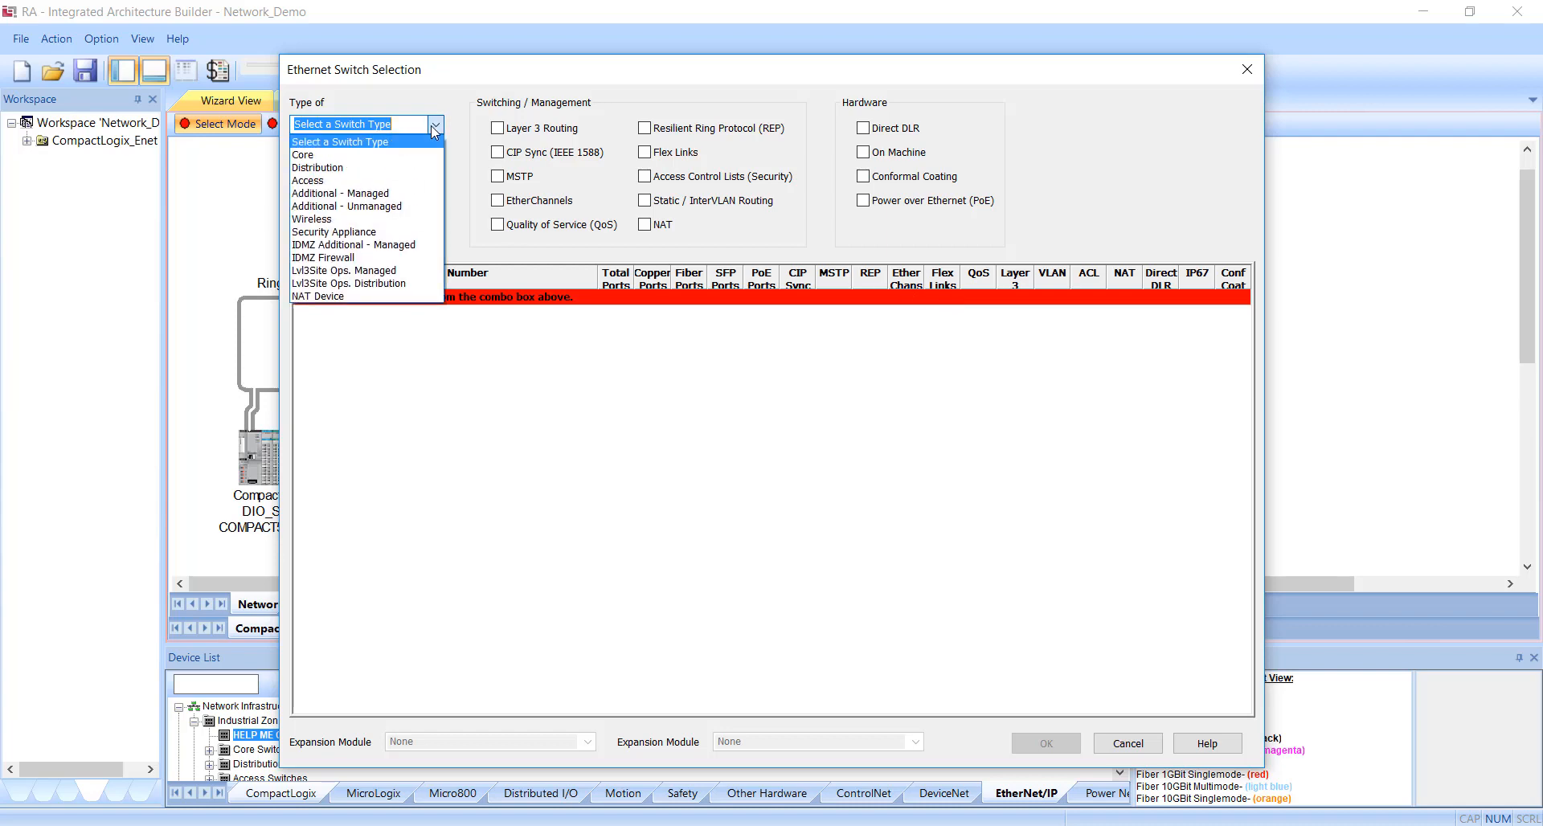
{"action": "left_click", "coordinate": [404, 194]}
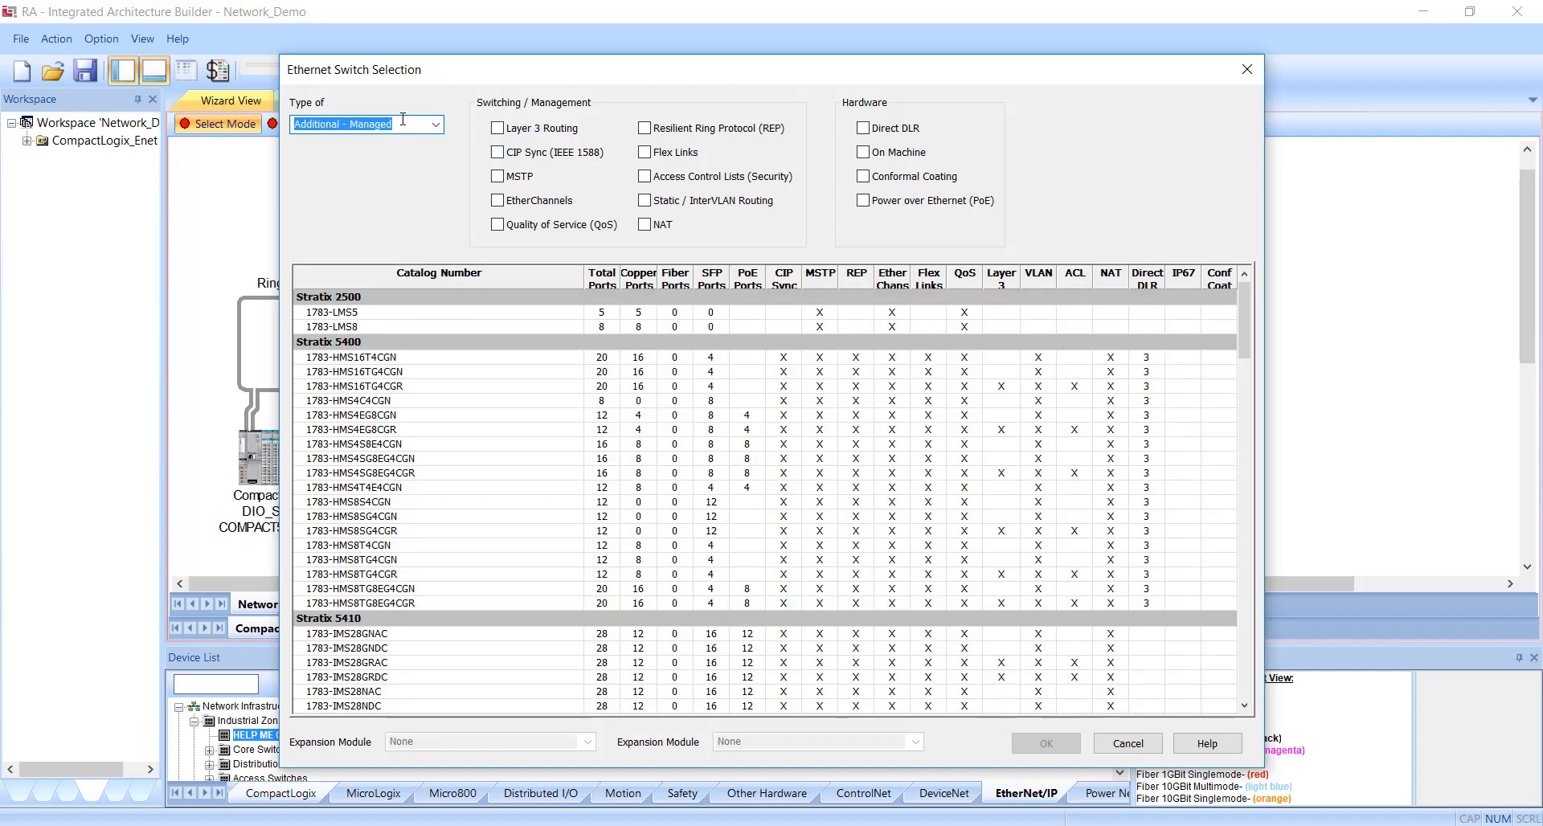
{"action": "left_click", "coordinate": [443, 177]}
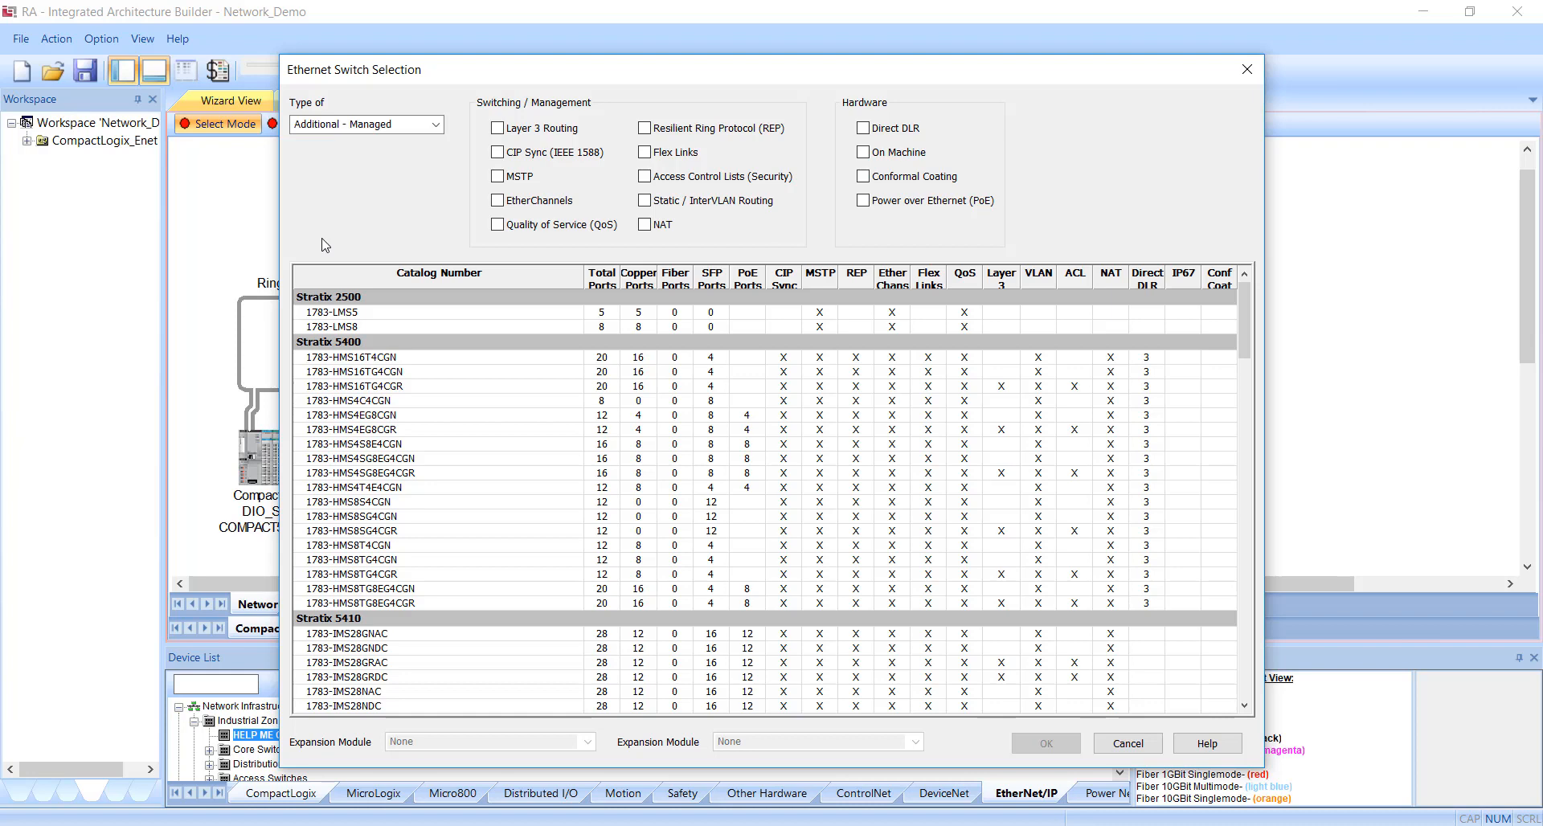
Filter the switches to those with Direct DLR and add the Stratix 5400 1783-HMS4C4CGN to the network.
{"action": "mouse_move", "coordinate": [916, 132]}
{"action": "left_click", "coordinate": [909, 131]}
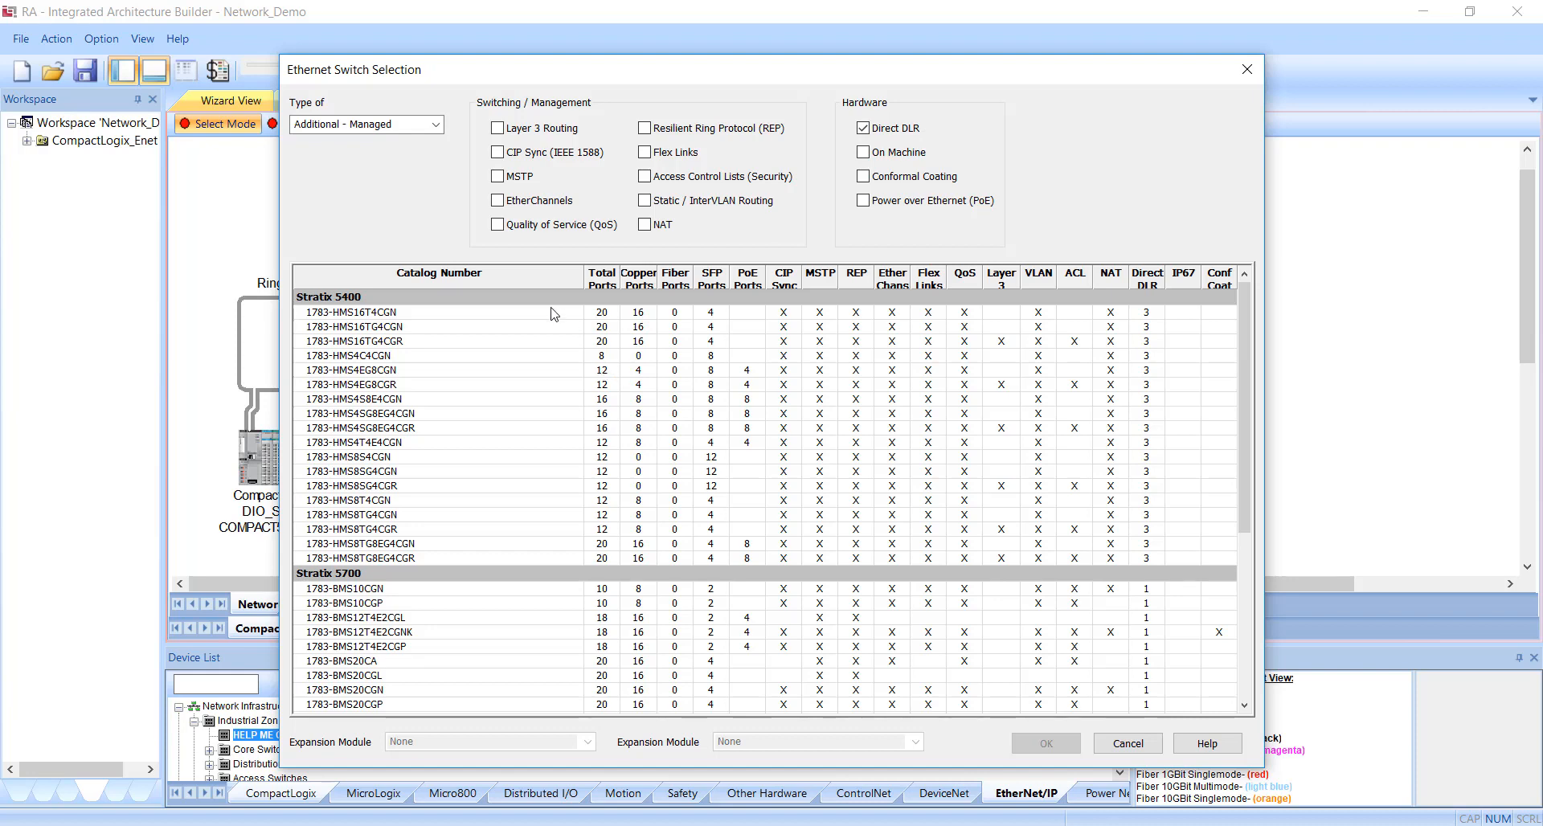
{"action": "mouse_move", "coordinate": [373, 709]}
{"action": "left_click", "coordinate": [378, 357]}
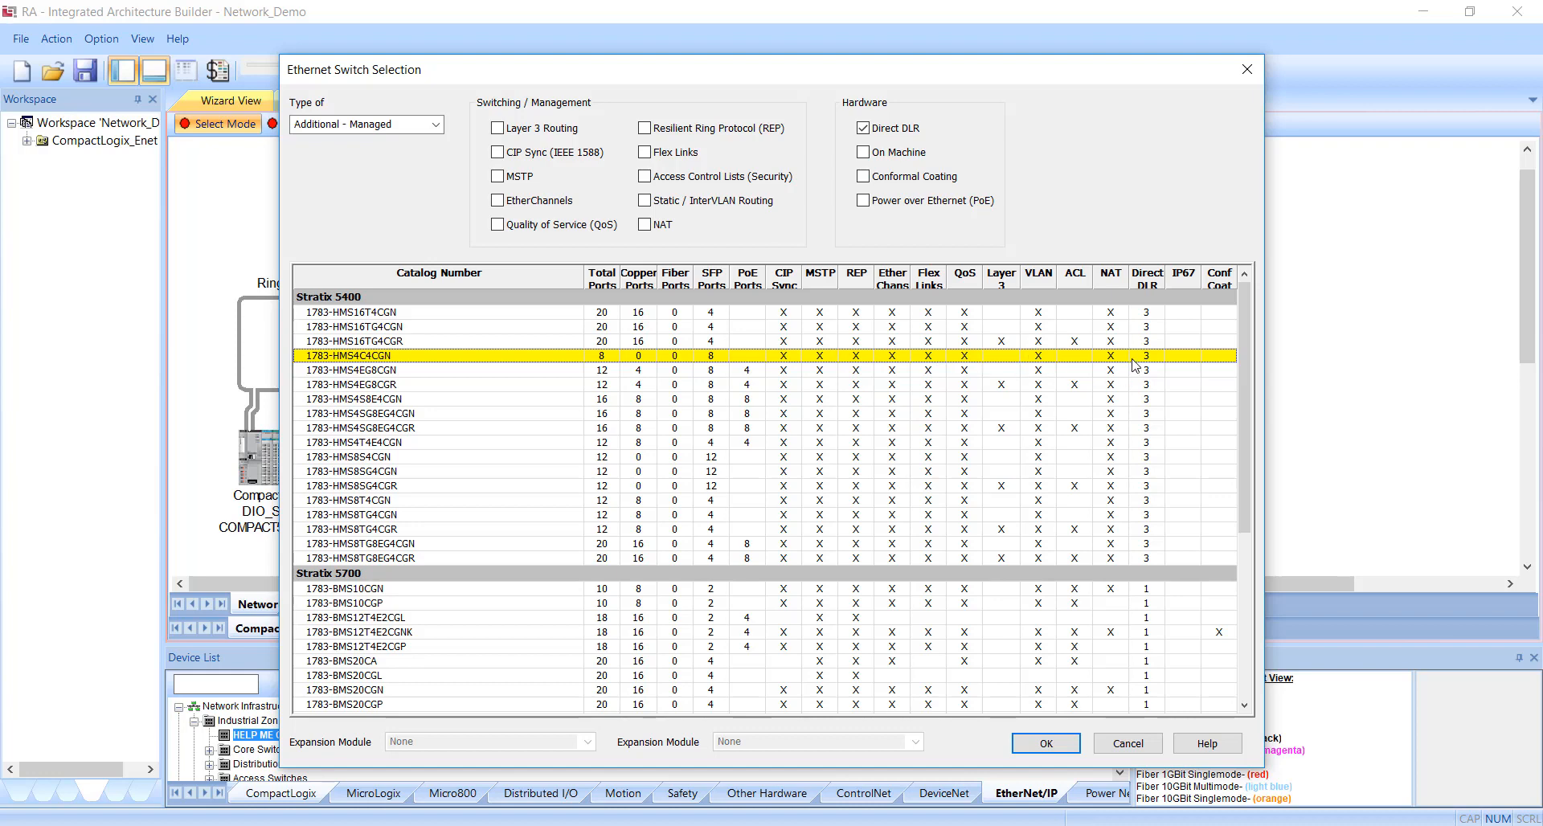
{"action": "left_click", "coordinate": [1054, 740]}
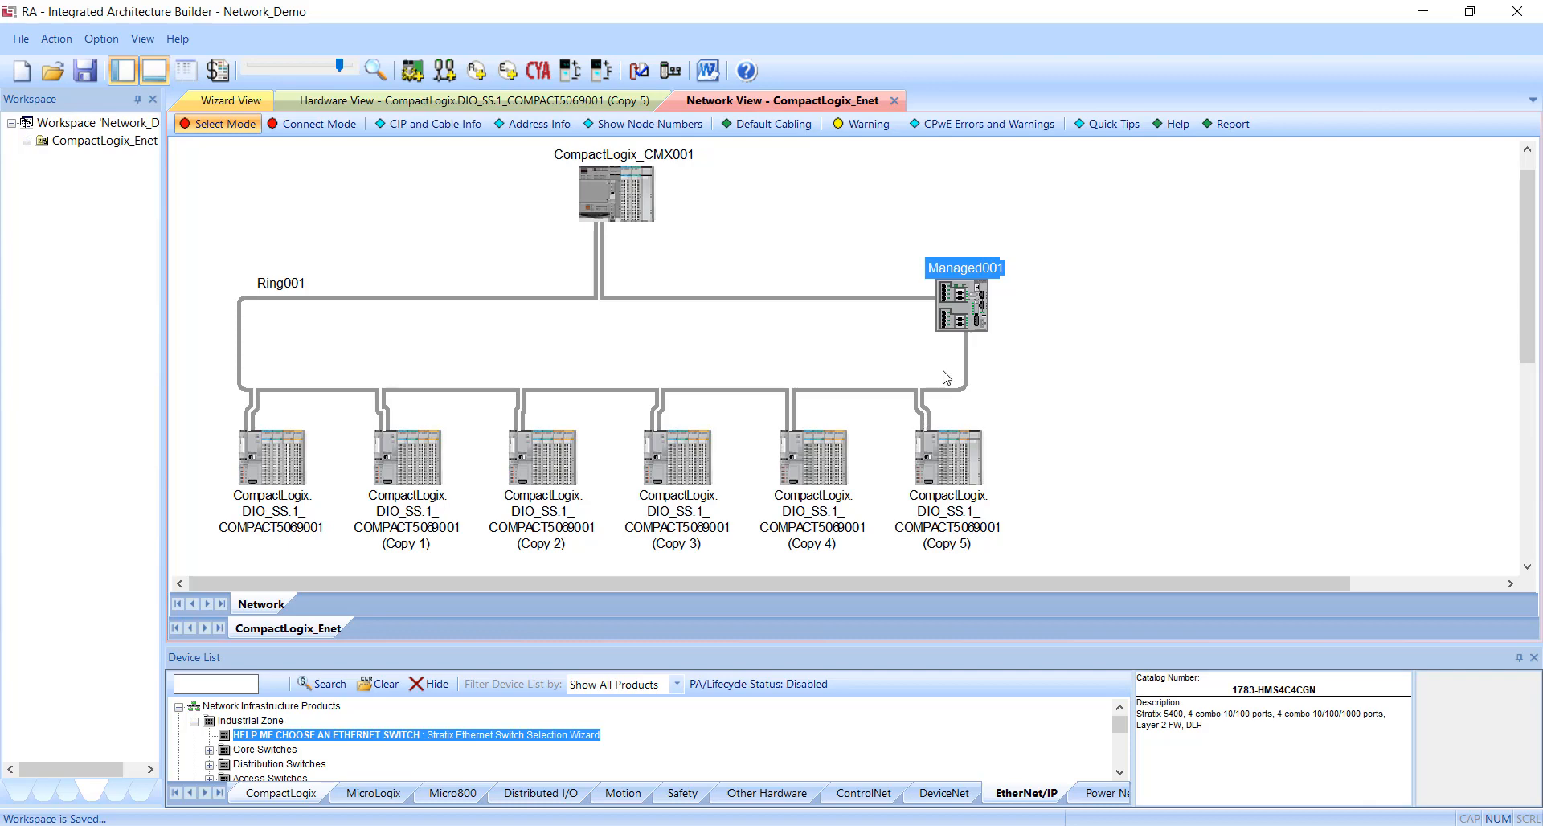
Place the managed switch above the upper-right end of Ring001 and connect it to the ring's top edge.
{"action": "left_click_drag", "start_coordinate": [968, 329], "coordinate": [965, 255]}
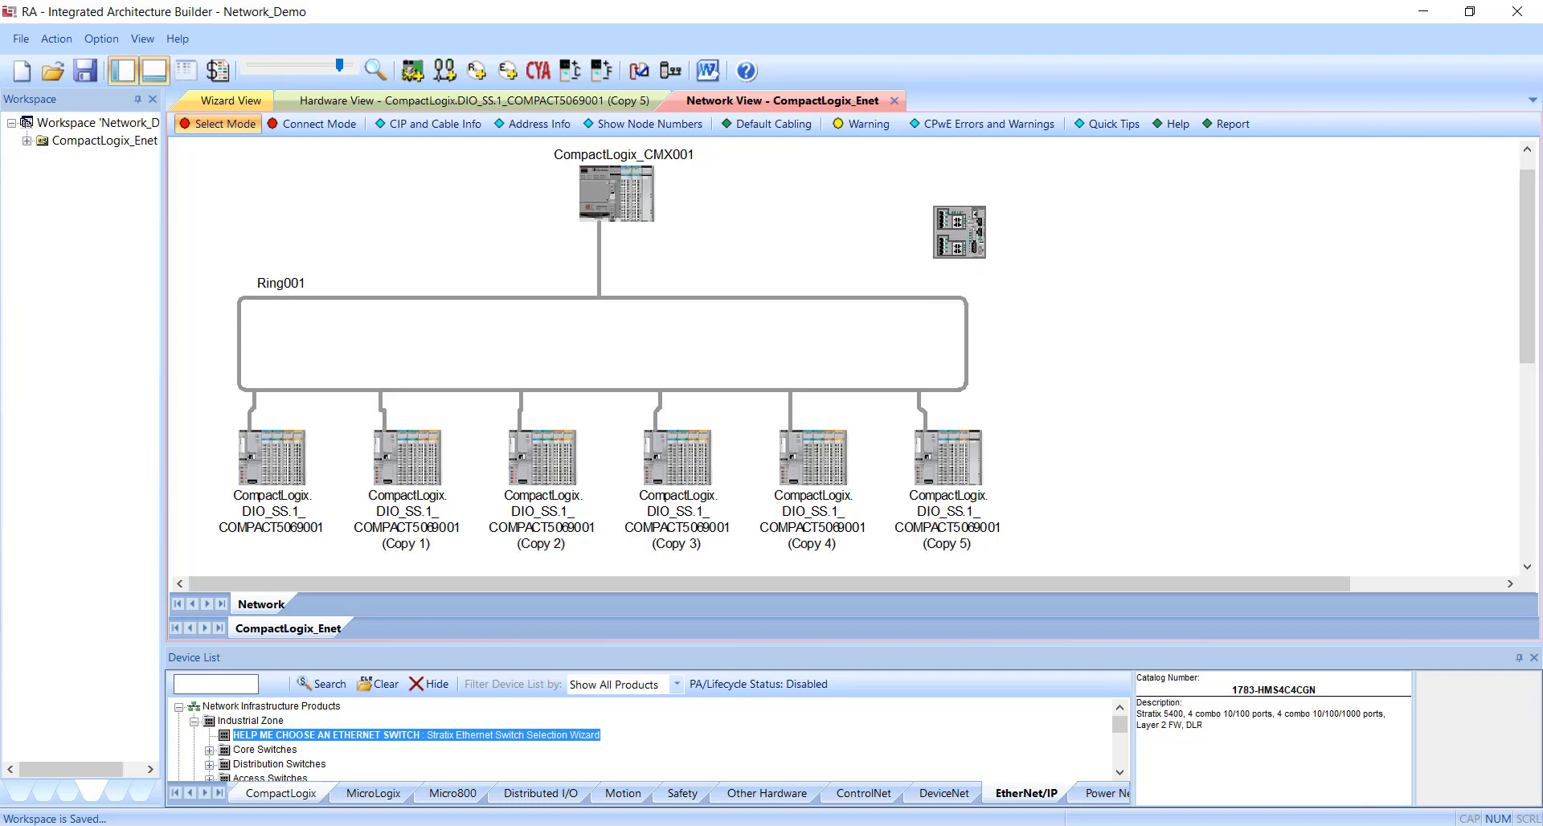
{"action": "left_click", "coordinate": [319, 124]}
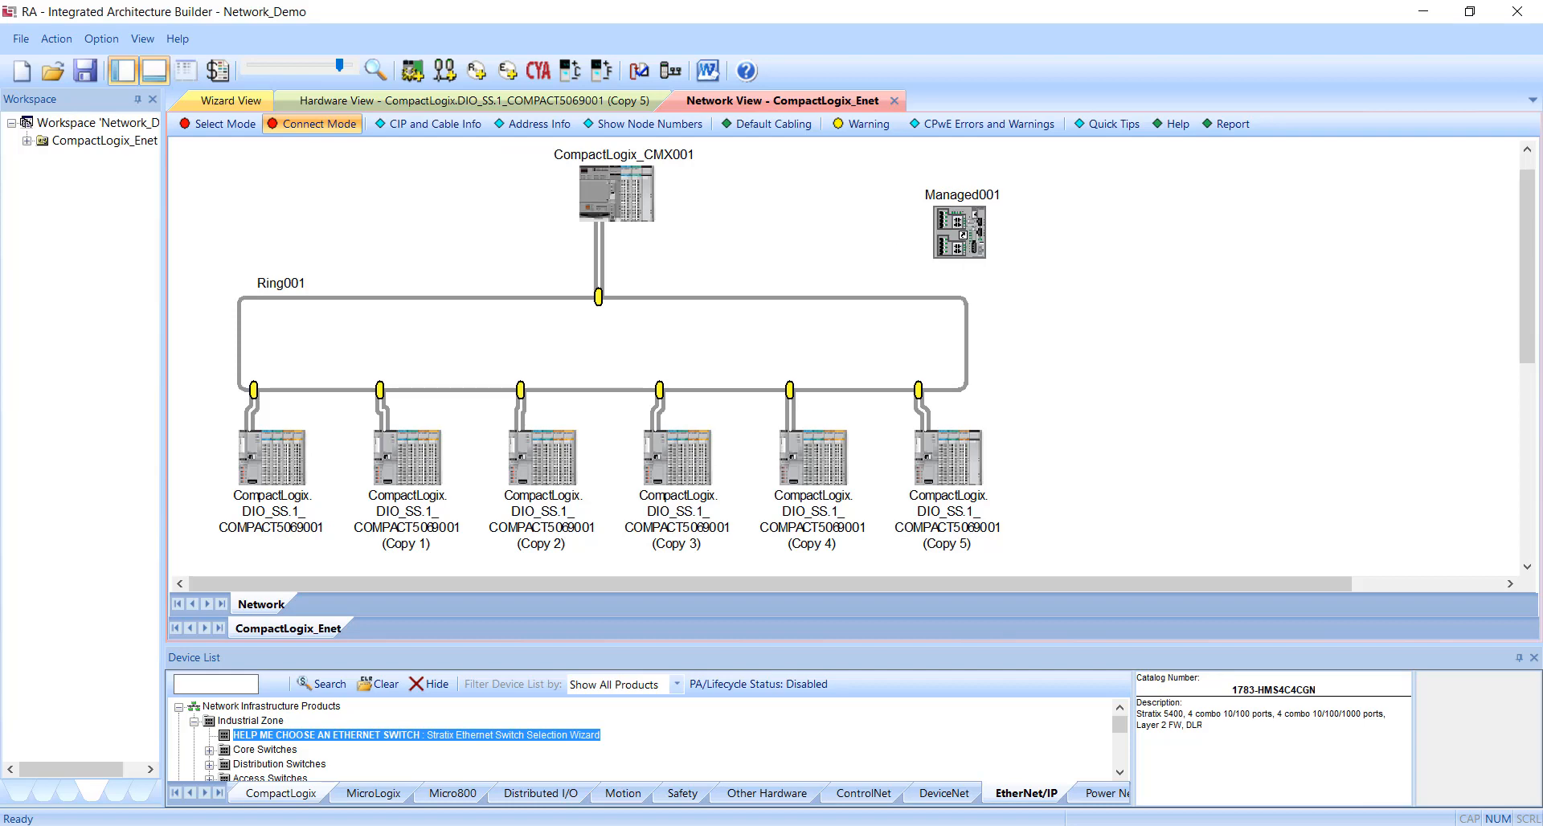
{"action": "left_click_drag", "start_coordinate": [970, 263], "coordinate": [928, 315]}
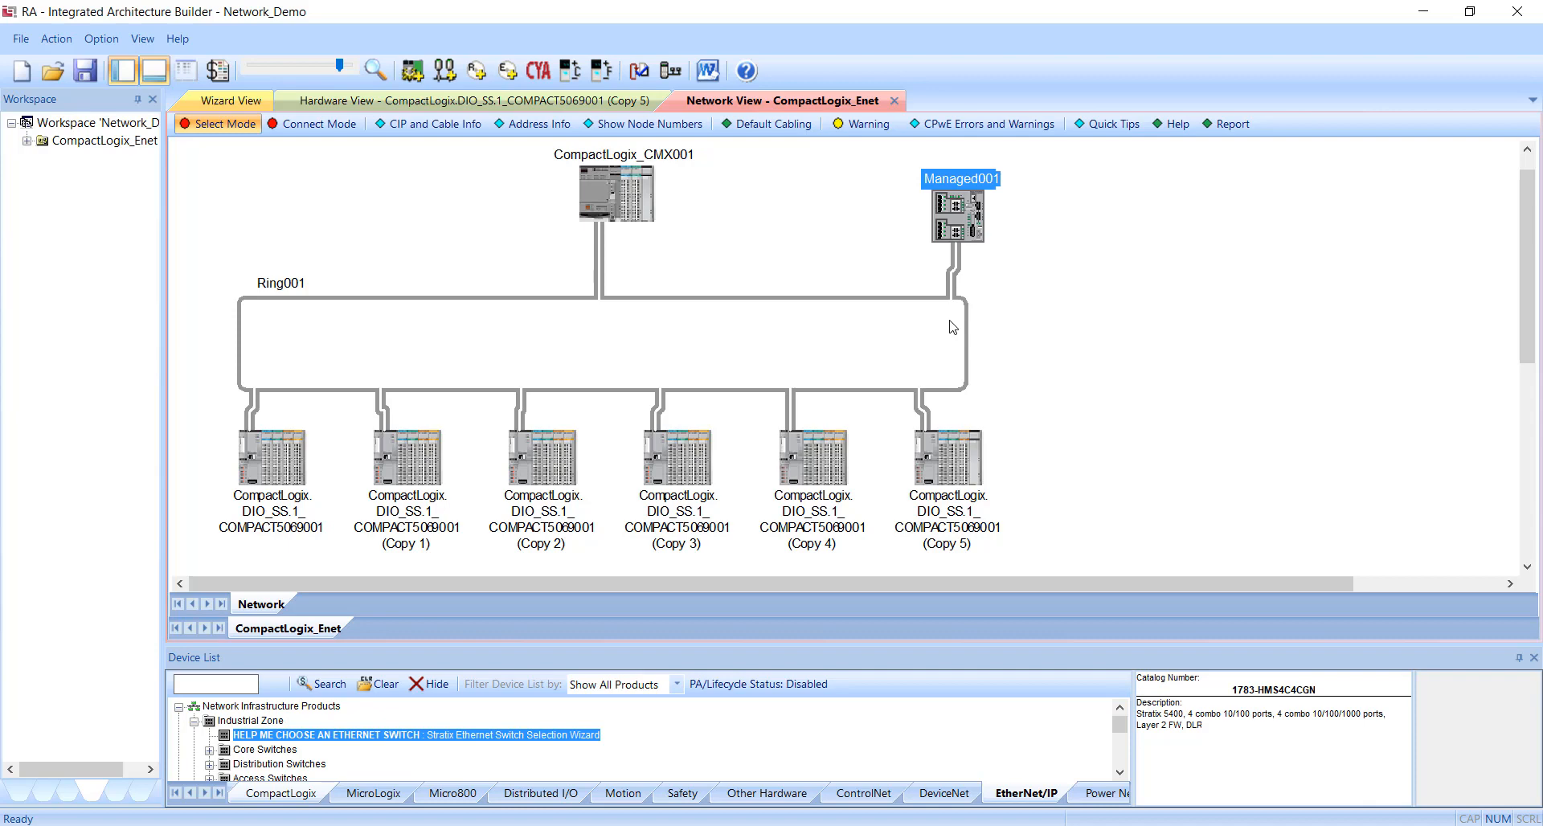
{"action": "left_click", "coordinate": [1005, 226]}
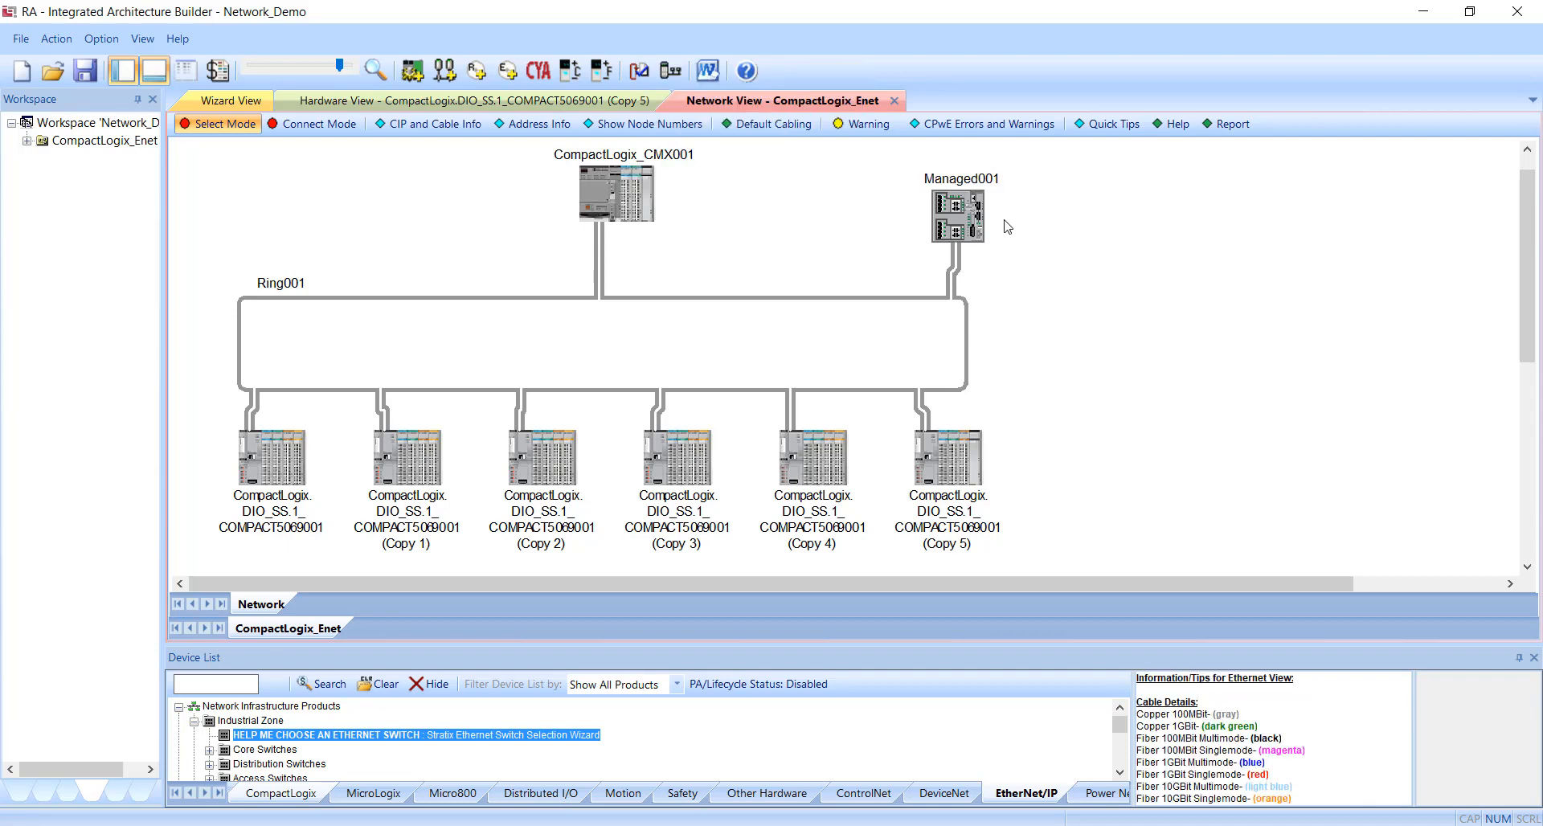